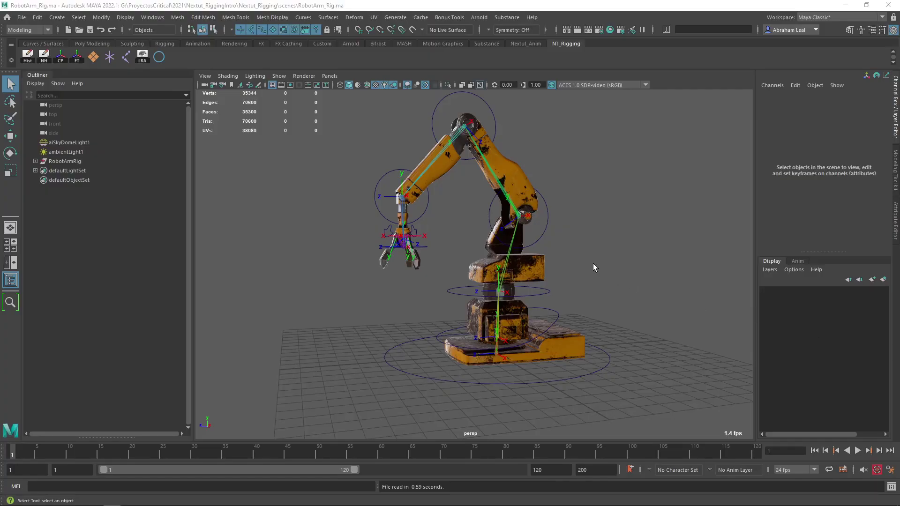
# Examine the robot arm rig and its control curves from several angles and distances
pyautogui.keyDown('alt'); pyautogui.moveTo(593, 264); pyautogui.dragTo(532, 319); pyautogui.keyUp('alt')
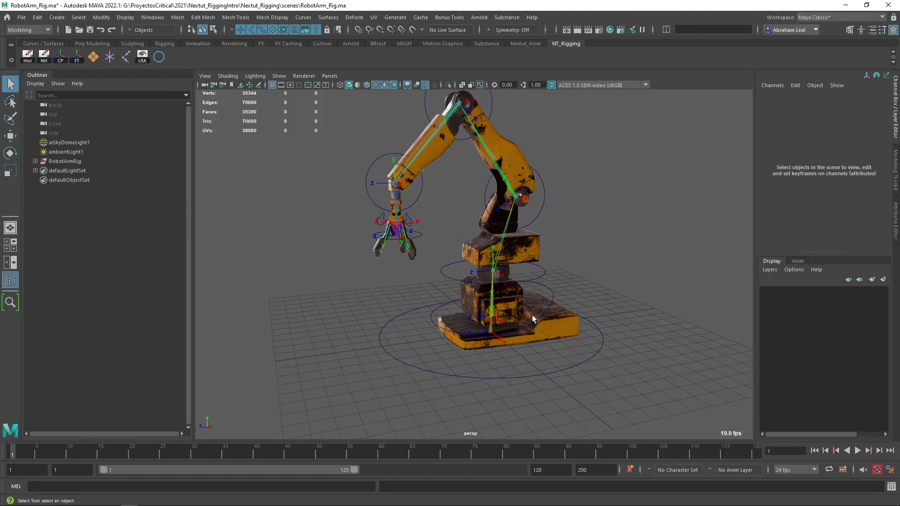
pyautogui.keyDown('alt'); pyautogui.moveTo(540, 250); pyautogui.dragTo(517, 233); pyautogui.keyUp('alt')
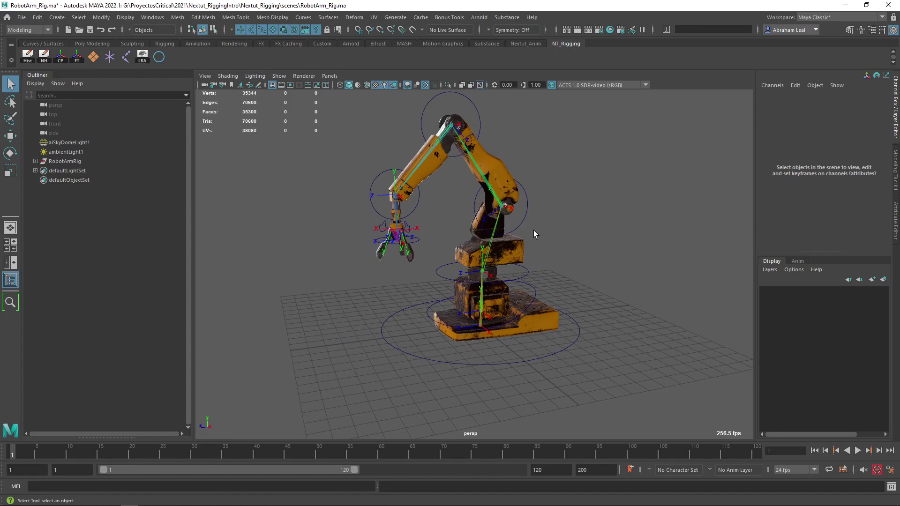
pyautogui.keyDown('alt'); pyautogui.moveTo(512, 240); pyautogui.dragTo(541, 252); pyautogui.keyUp('alt')
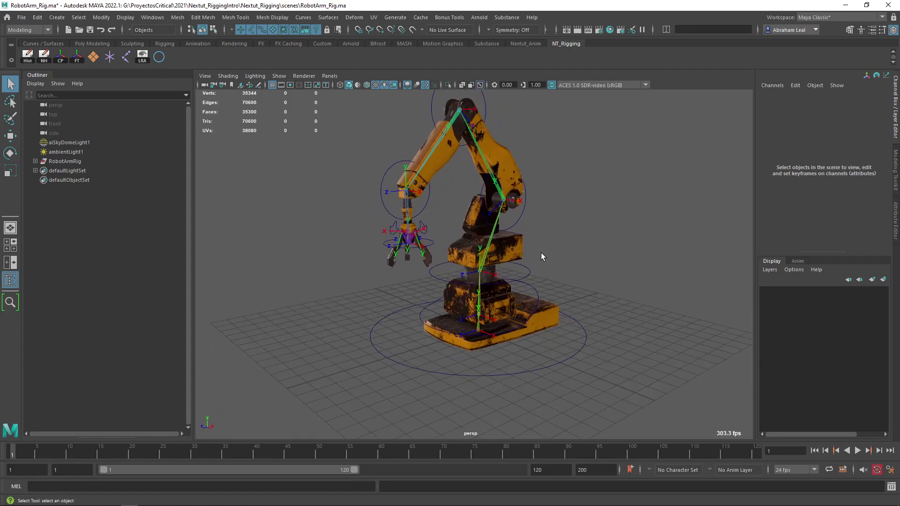
pyautogui.moveTo(611, 266)
pyautogui.keyDown('alt'); pyautogui.mouseDown()
pyautogui.moveTo(569, 263)
pyautogui.moveTo(609, 269)
pyautogui.mouseUp(); pyautogui.keyUp('alt')
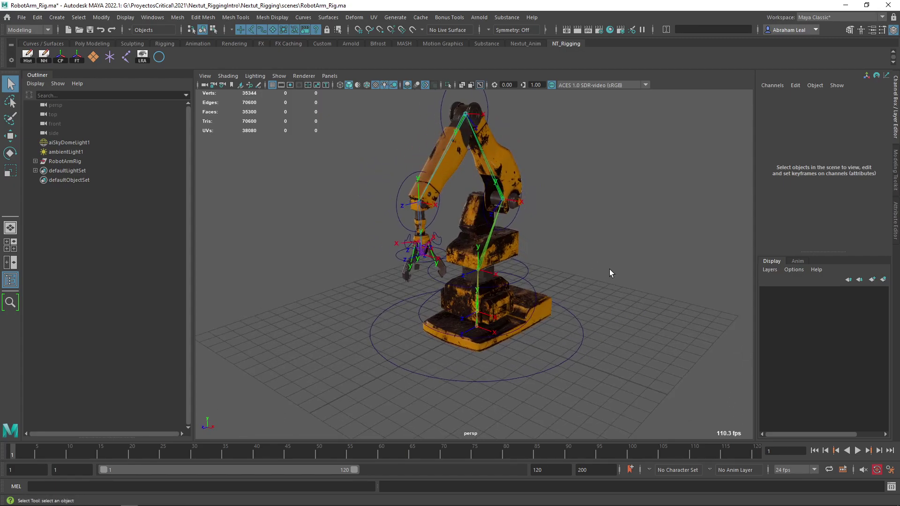
pyautogui.scroll(5, 609, 269)
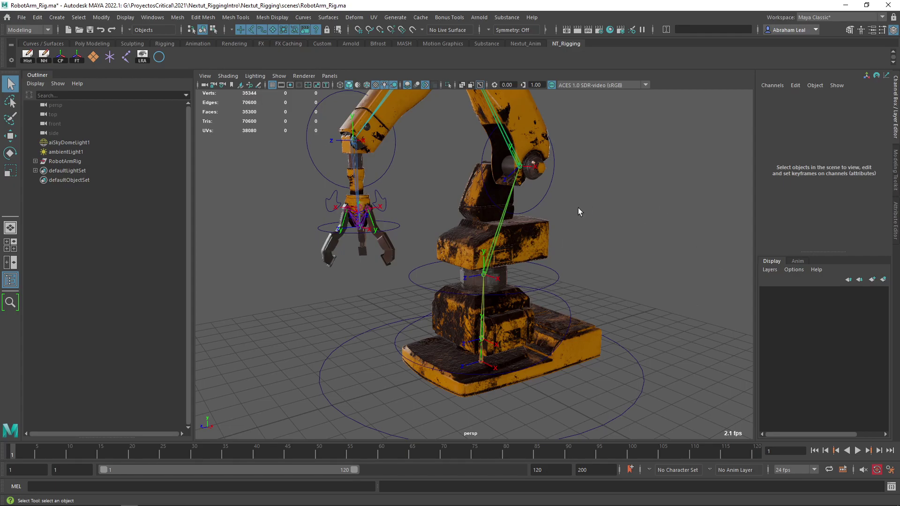
pyautogui.scroll(-6, 622, 262)
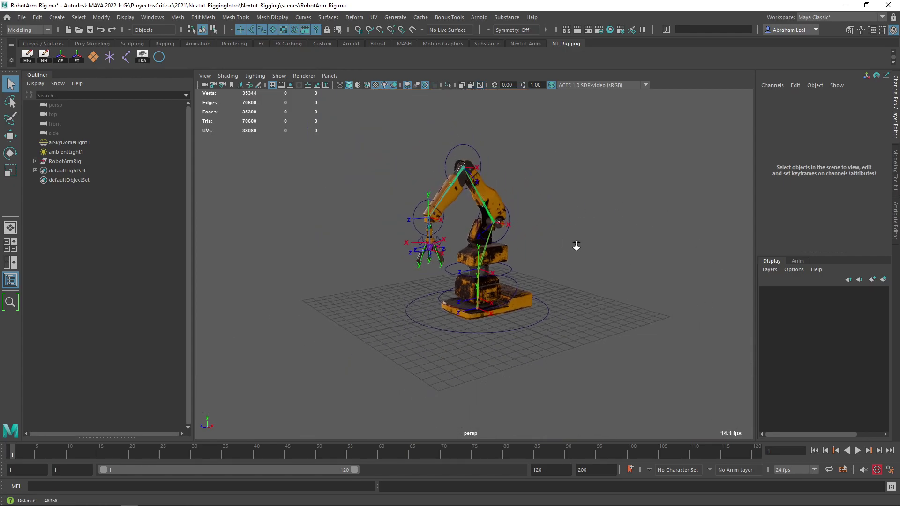
pyautogui.scroll(4, 641, 294)
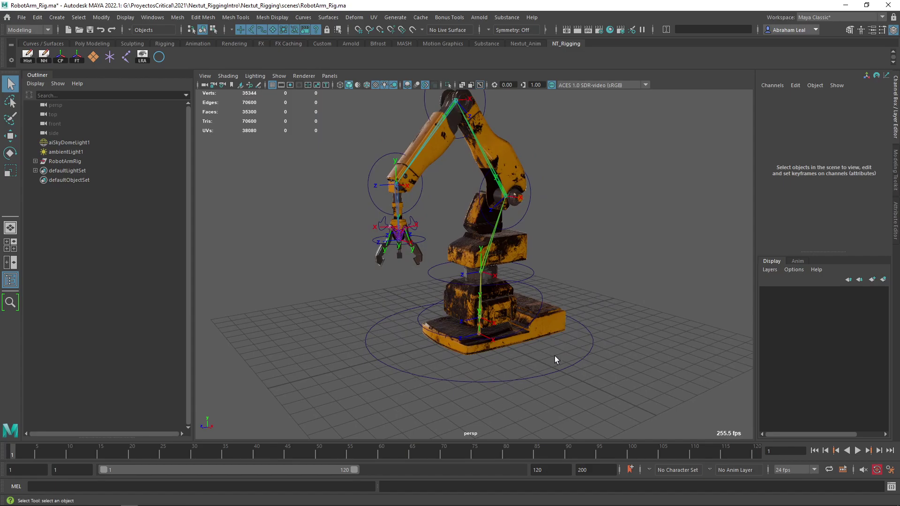
pyautogui.keyDown('alt'); pyautogui.moveTo(555, 356); pyautogui.dragTo(512, 280); pyautogui.keyUp('alt')
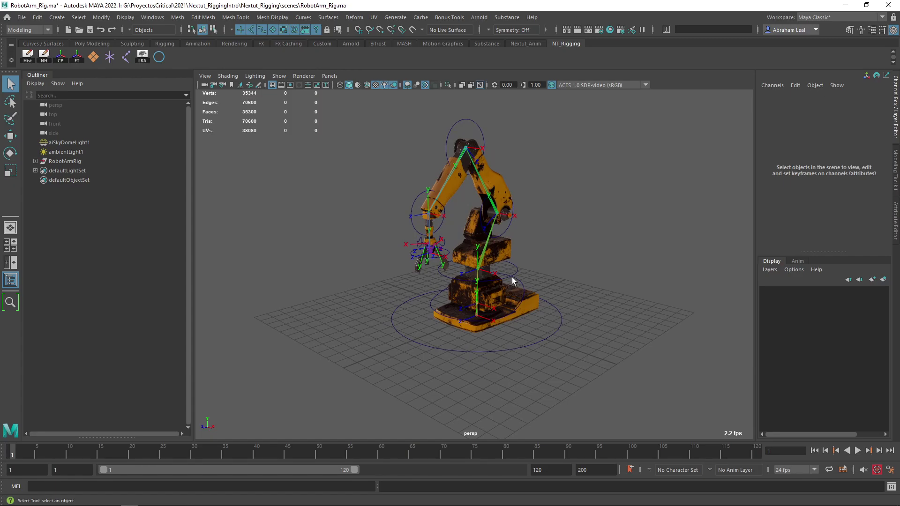
pyautogui.keyDown('alt'); pyautogui.moveTo(545, 293); pyautogui.dragTo(510, 292); pyautogui.keyUp('alt')
pyautogui.keyDown('alt'); pyautogui.moveTo(510, 292); pyautogui.dragTo(549, 306, button='right'); pyautogui.keyUp('alt')
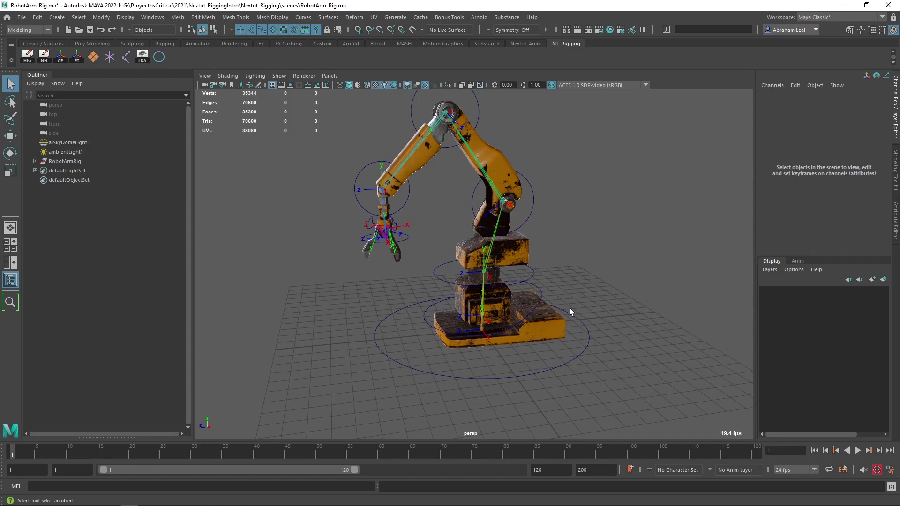
pyautogui.keyDown('alt'); pyautogui.moveTo(425, 232); pyautogui.dragTo(518, 264); pyautogui.keyUp('alt')
pyautogui.click(566, 352)
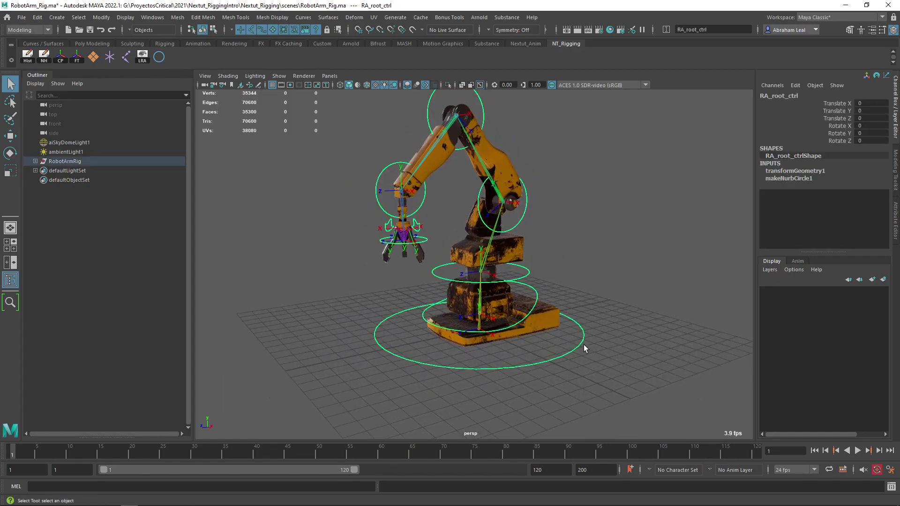
pyautogui.click(525, 284)
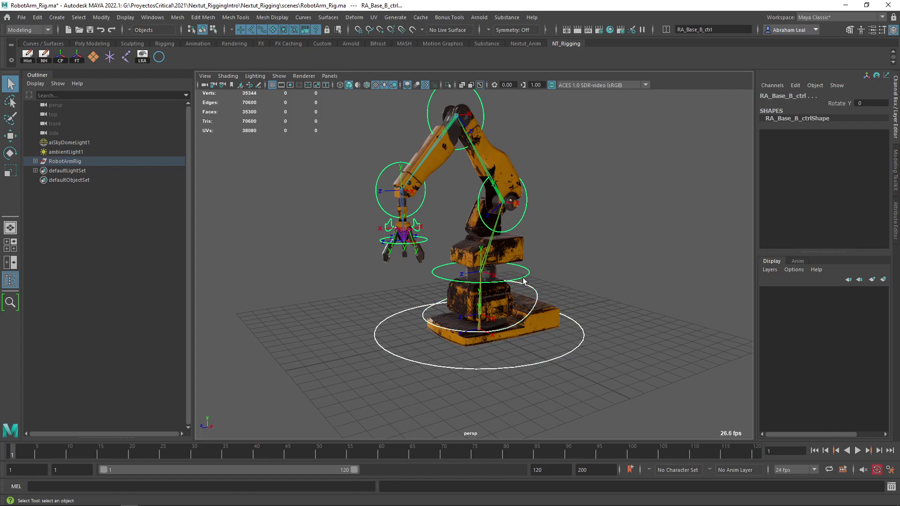
pyautogui.scroll(3, 527, 276)
pyautogui.moveTo(569, 240); pyautogui.dragTo(567, 242)
pyautogui.keyDown('alt'); pyautogui.moveTo(565, 236); pyautogui.dragTo(576, 300, button='middle'); pyautogui.keyUp('alt')
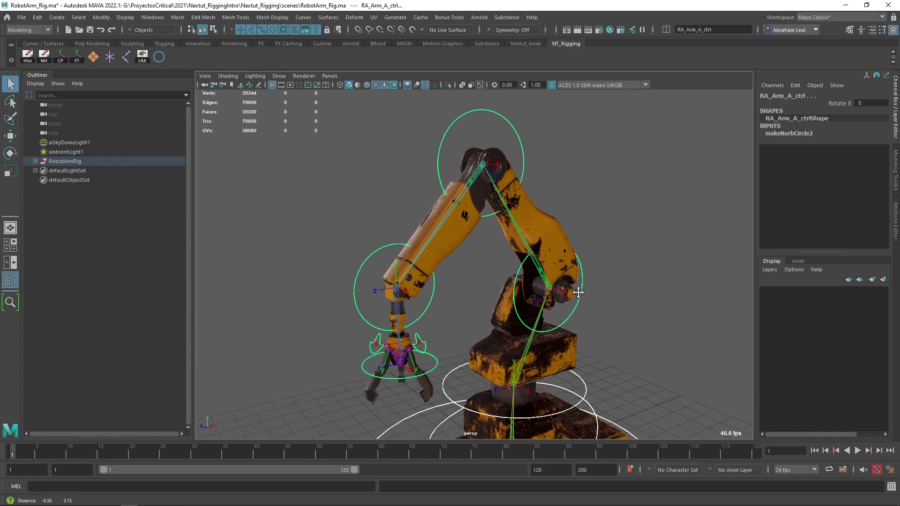
pyautogui.scroll(-3, 574, 295)
pyautogui.moveTo(522, 145); pyautogui.dragTo(497, 162)
pyautogui.keyDown('alt'); pyautogui.moveTo(467, 187); pyautogui.dragTo(502, 149, button='middle'); pyautogui.keyUp('alt')
pyautogui.keyDown('alt'); pyautogui.moveTo(428, 212); pyautogui.dragTo(430, 199, button='middle'); pyautogui.keyUp('alt')
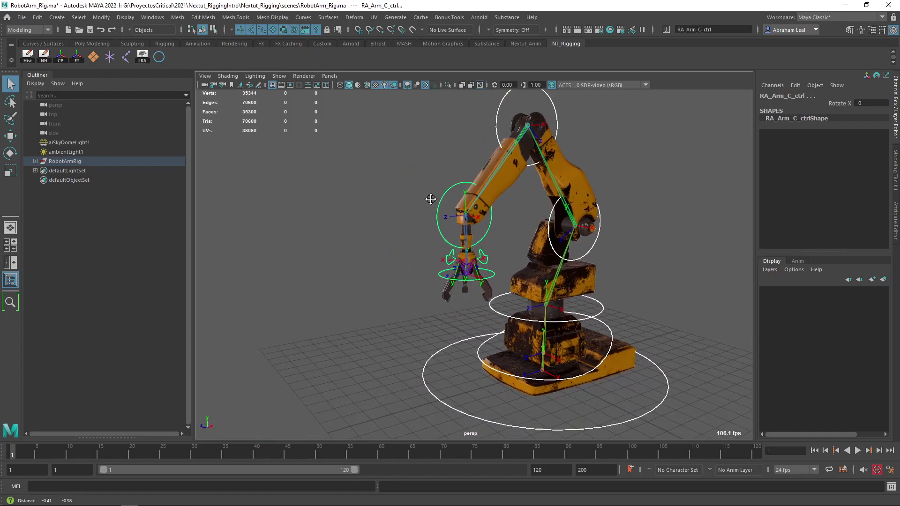
pyautogui.keyDown('alt'); pyautogui.moveTo(429, 199); pyautogui.dragTo(492, 249, button='right'); pyautogui.keyUp('alt')
pyautogui.keyDown('alt'); pyautogui.moveTo(488, 174); pyautogui.dragTo(480, 234, button='middle'); pyautogui.keyUp('alt')
pyautogui.click(484, 281)
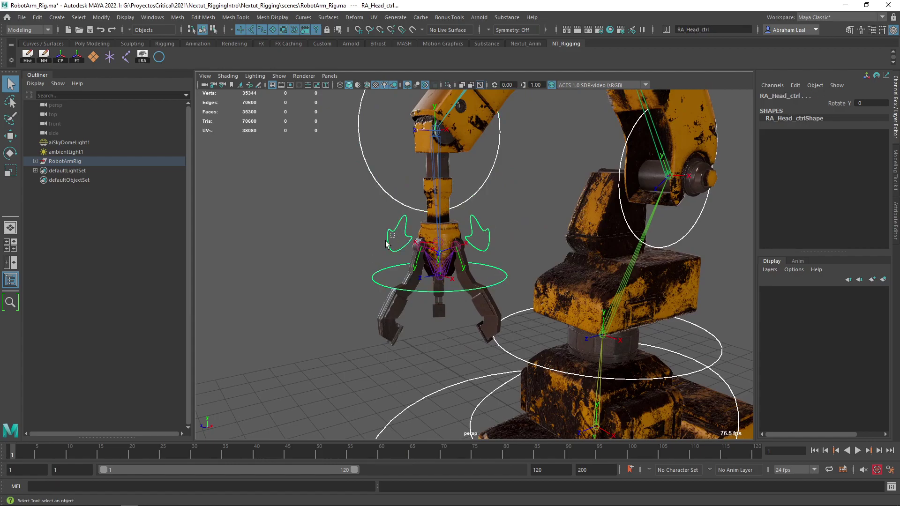
pyautogui.click(335, 230)
# Select all NURBS curves in the scene by type to pick up every rig control
pyautogui.click(79, 18)
pyautogui.moveTo(122, 45)
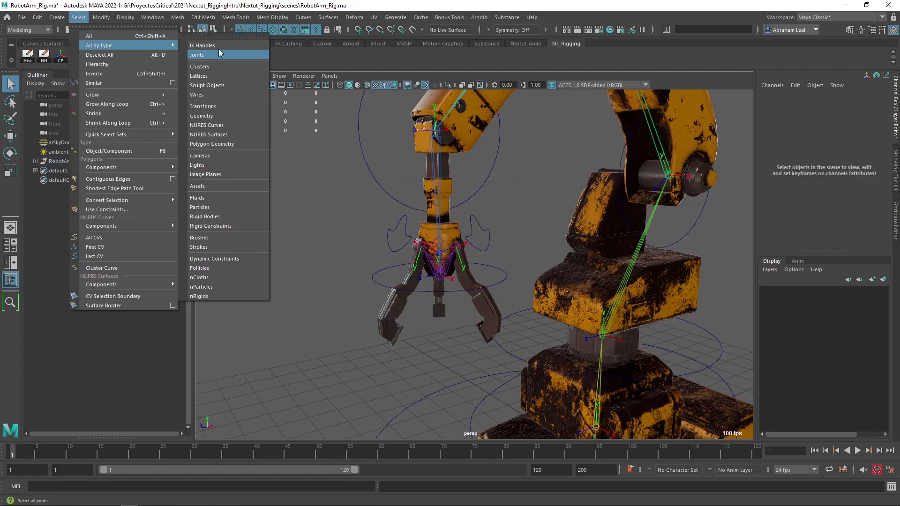
pyautogui.click(206, 125)
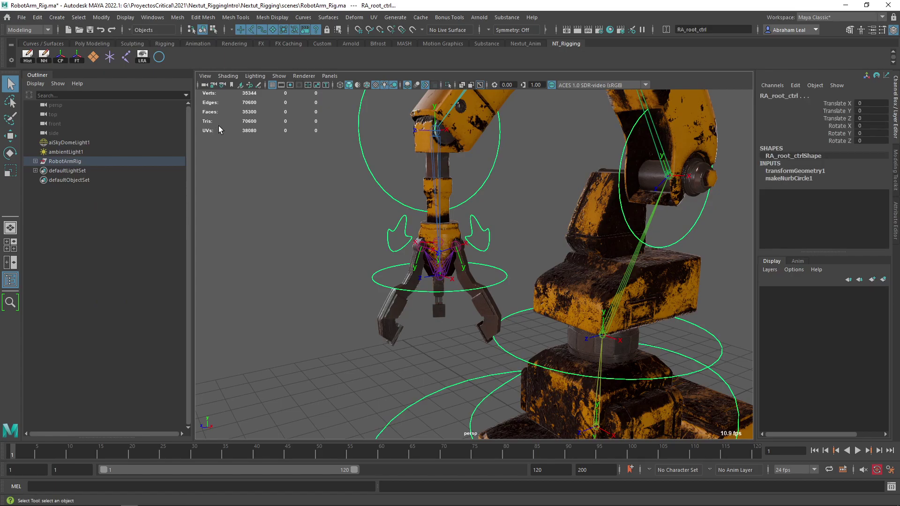
pyautogui.press('f')
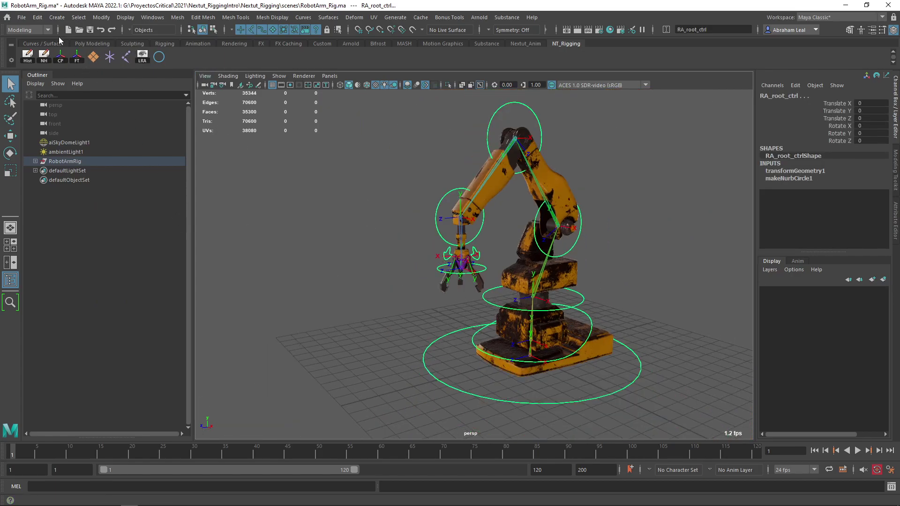
# Create a quick select set named RobotArm from the selected control curves
pyautogui.click(56, 18)
pyautogui.moveTo(94, 218)
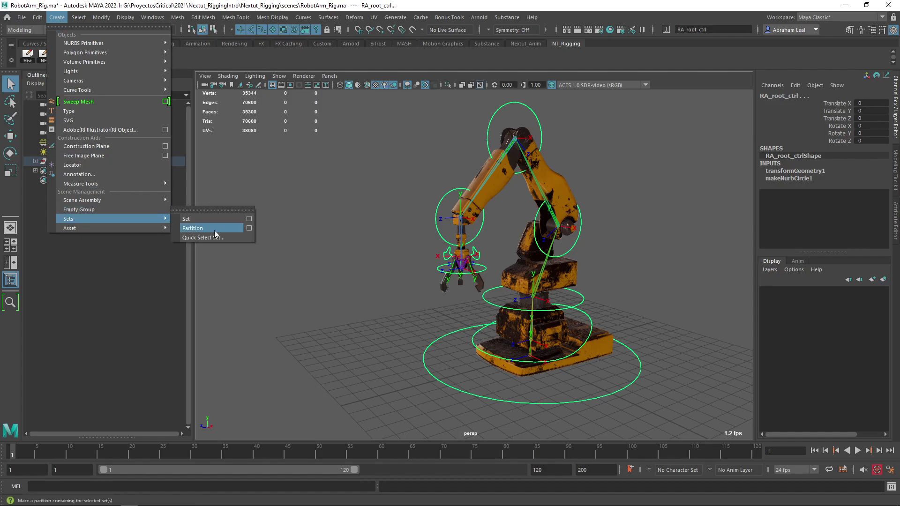
pyautogui.click(226, 238)
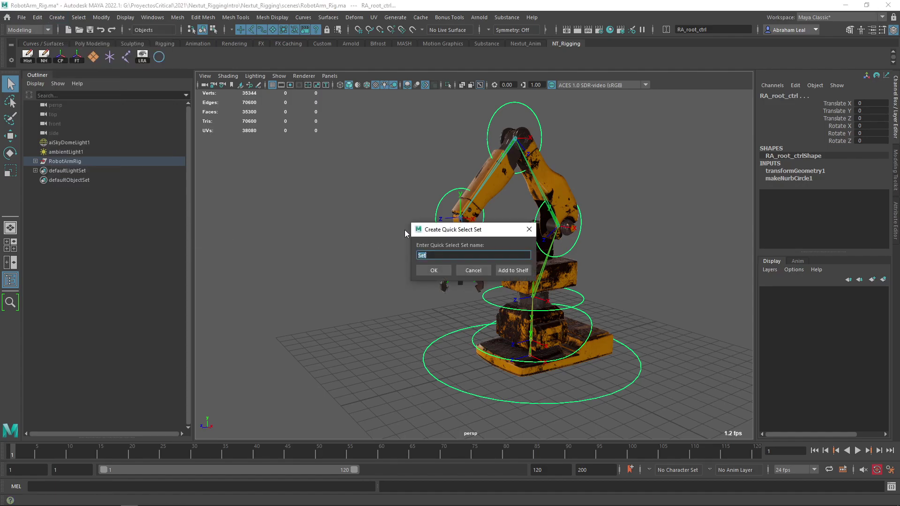
pyautogui.write('Robto')
pyautogui.press('BackSpace')
pyautogui.press('BackSpace')
pyautogui.write('otArm')
pyautogui.press('Return')
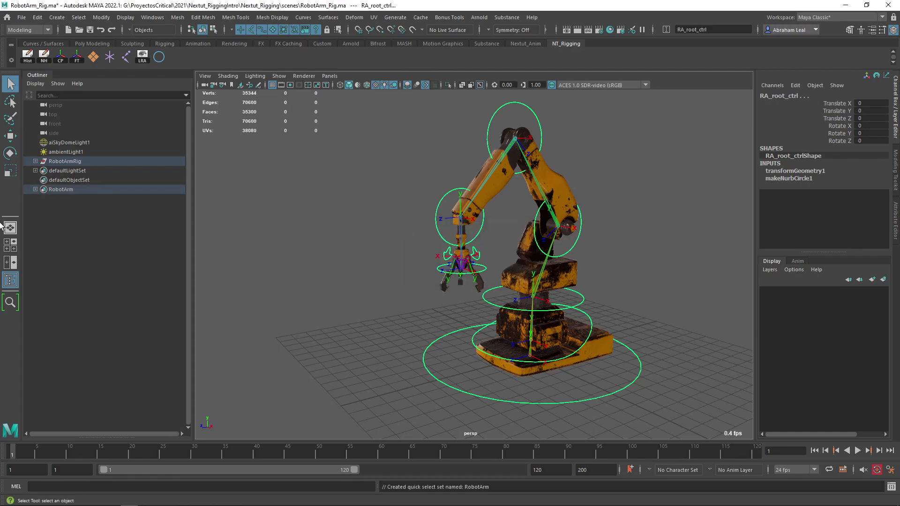
# Examine the controls in the RobotArm set and the contents of the RobotArmRig group, leaving the set expanded and nothing selected
pyautogui.click(35, 190)
pyautogui.click(102, 305)
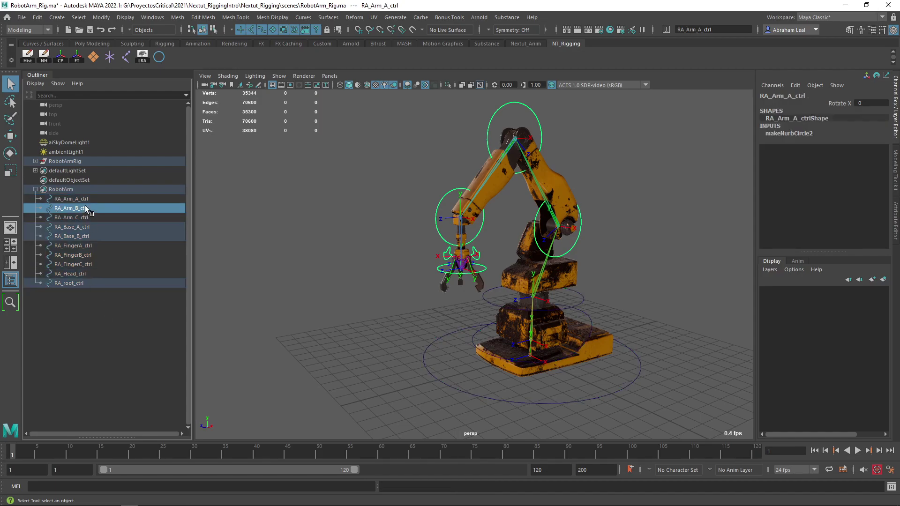
pyautogui.moveTo(95, 201); pyautogui.dragTo(97, 294)
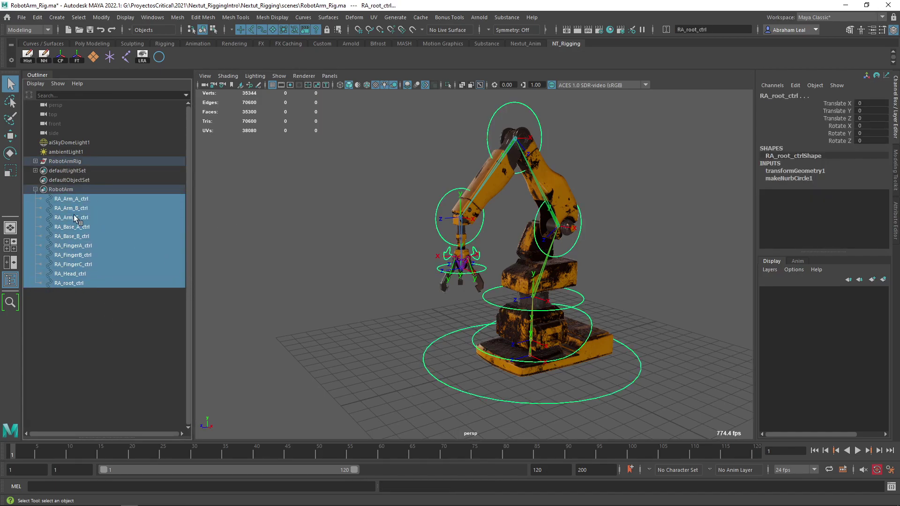
pyautogui.click(35, 161)
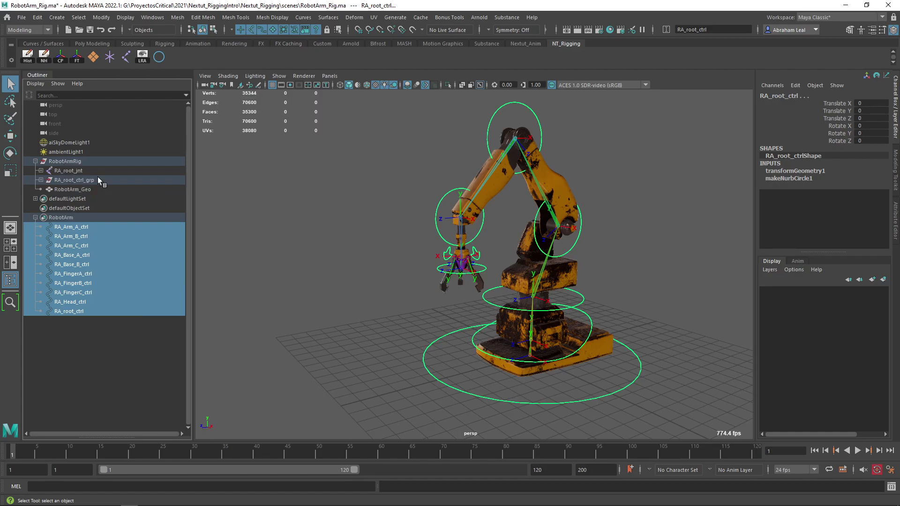
pyautogui.click(35, 217)
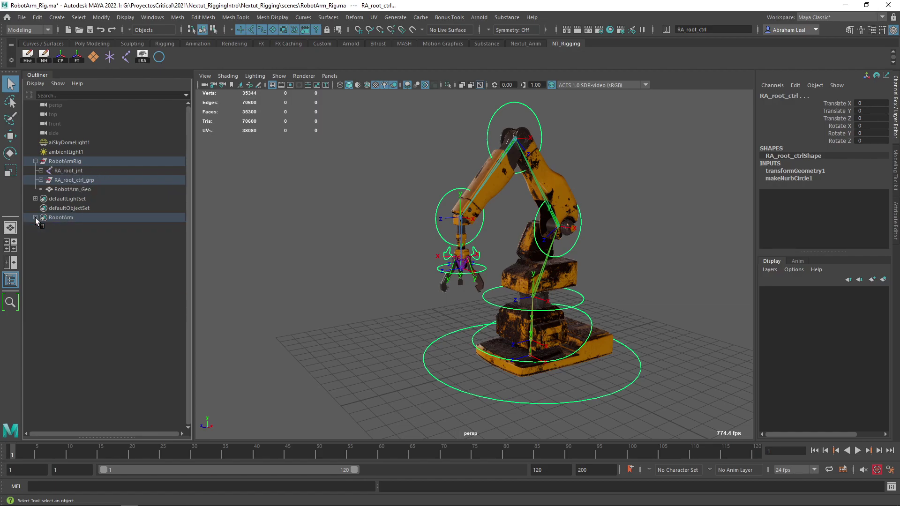
pyautogui.click(161, 233)
pyautogui.click(35, 217)
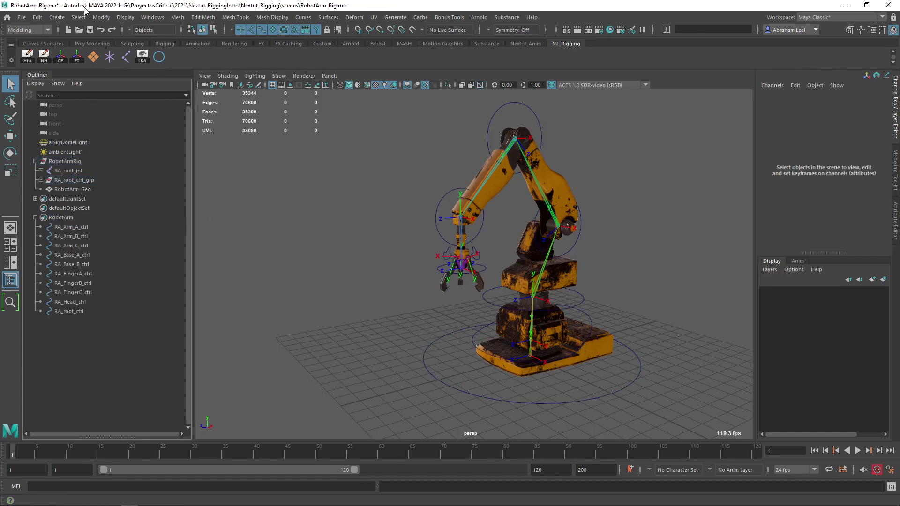
# Add the RobotArm quick select set to the NT_Rigging shelf and use its shortcut to select all controls
pyautogui.click(79, 18)
pyautogui.moveTo(119, 135)
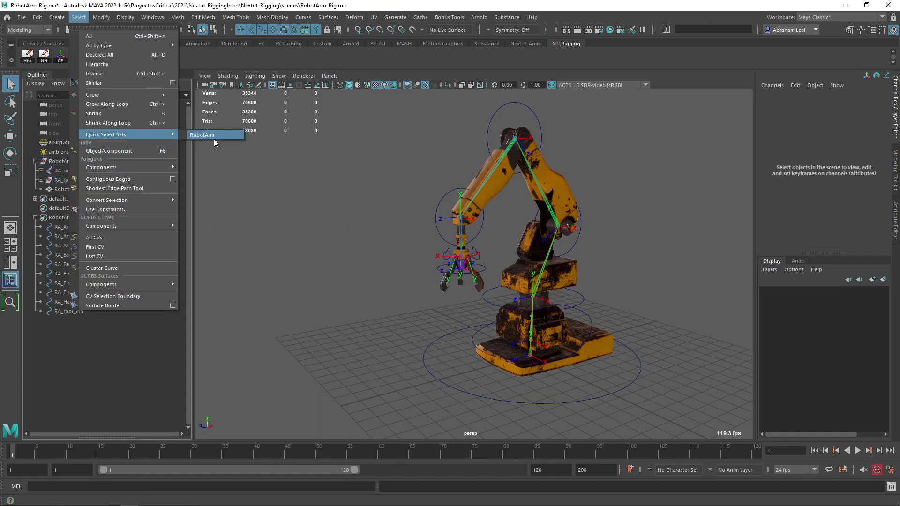
pyautogui.keyDown('ctrl'); pyautogui.keyDown('shift'); pyautogui.click(214, 137); pyautogui.keyUp('shift'); pyautogui.keyUp('ctrl')
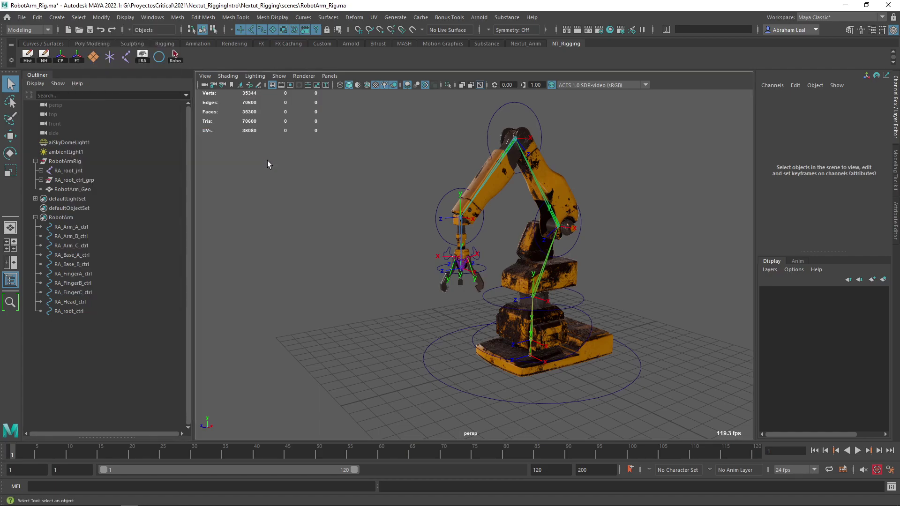
pyautogui.click(175, 57)
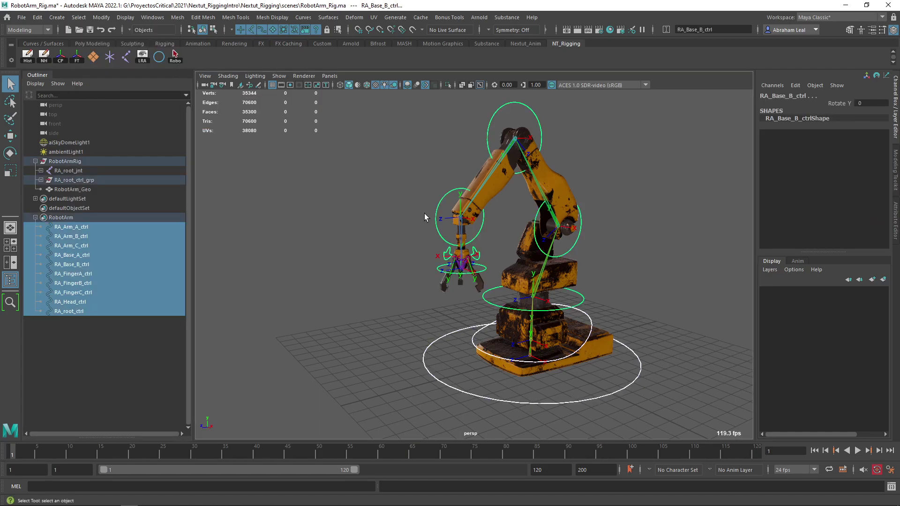
# Turn off multisample anti-aliasing and hide the joints in the perspective view
pyautogui.keyDown('alt'); pyautogui.moveTo(424, 212); pyautogui.dragTo(470, 231); pyautogui.keyUp('alt')
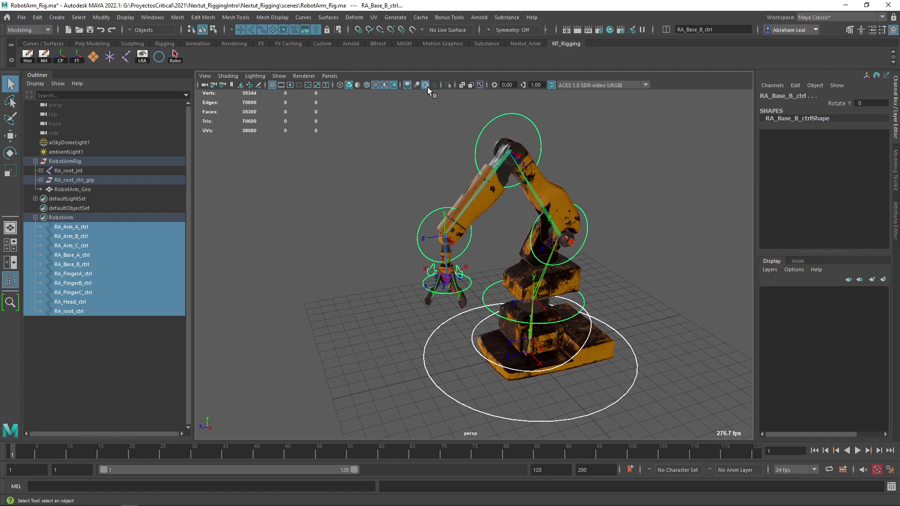
pyautogui.click(425, 87)
pyautogui.keyDown('alt'); pyautogui.moveTo(417, 161); pyautogui.dragTo(431, 157); pyautogui.keyUp('alt')
pyautogui.keyDown('alt'); pyautogui.moveTo(437, 166); pyautogui.dragTo(411, 181, button='middle'); pyautogui.keyUp('alt')
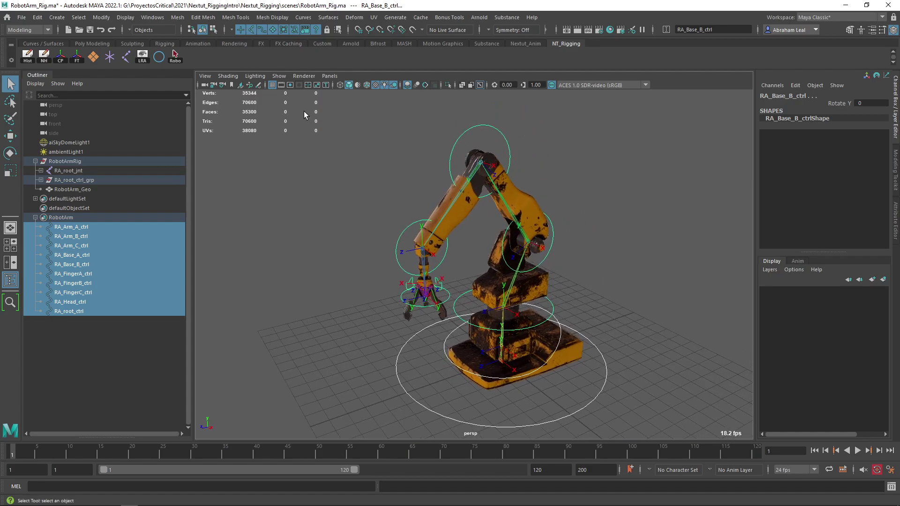
pyautogui.click(281, 77)
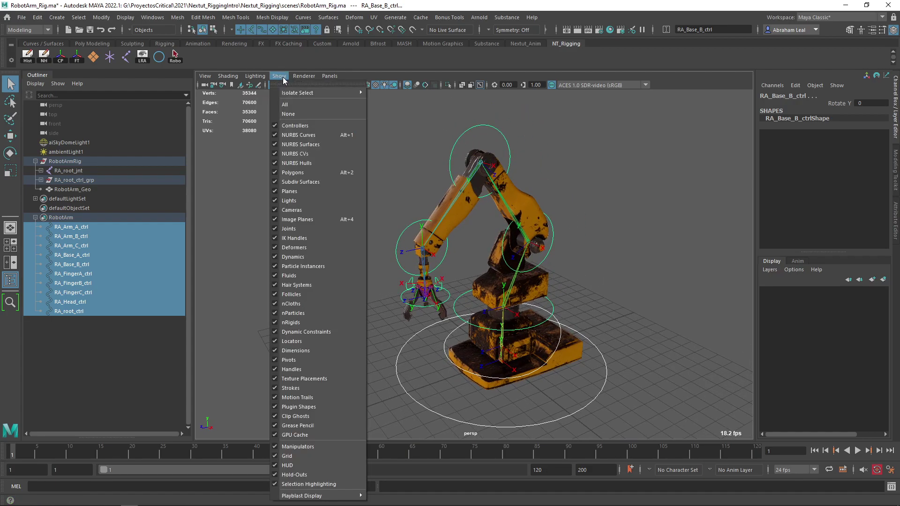
pyautogui.click(291, 229)
pyautogui.keyDown('alt'); pyautogui.moveTo(293, 230); pyautogui.dragTo(328, 259); pyautogui.keyUp('alt')
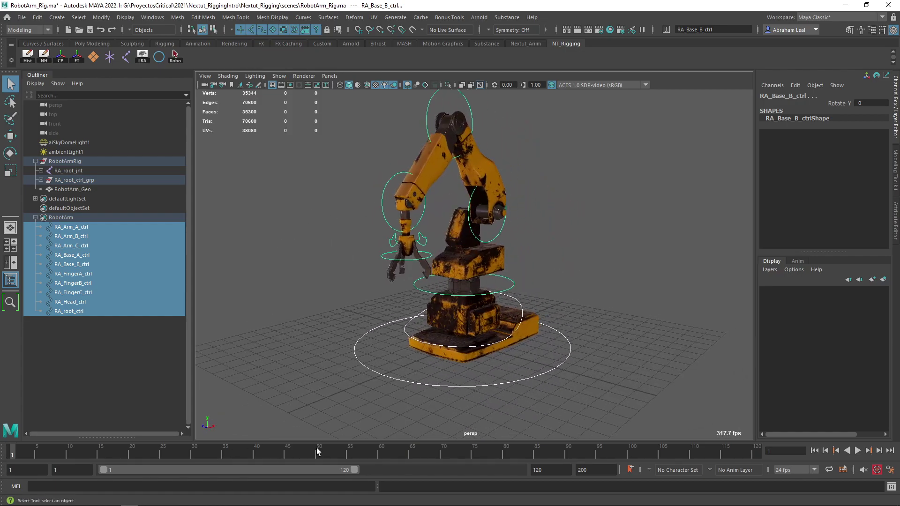
# Extend the playback range so the timeline ends at frame 600
pyautogui.moveTo(356, 468); pyautogui.dragTo(518, 469)
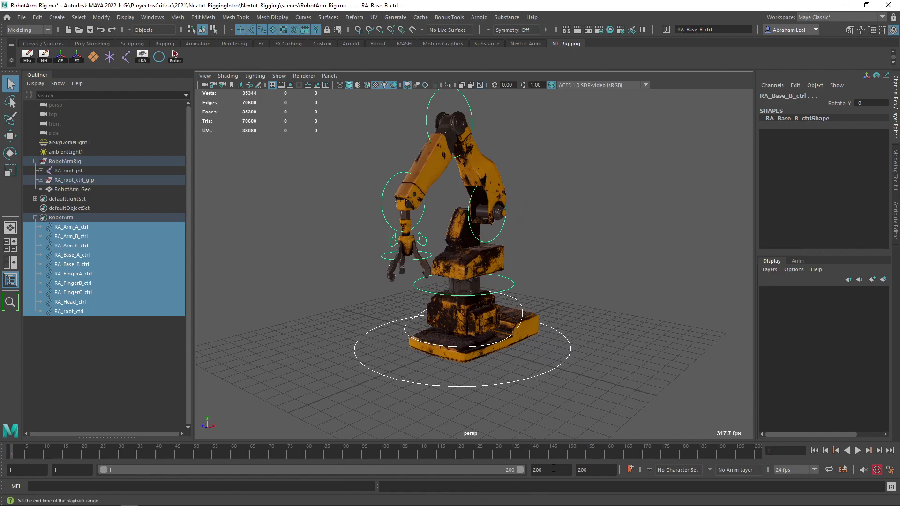
pyautogui.write('600')
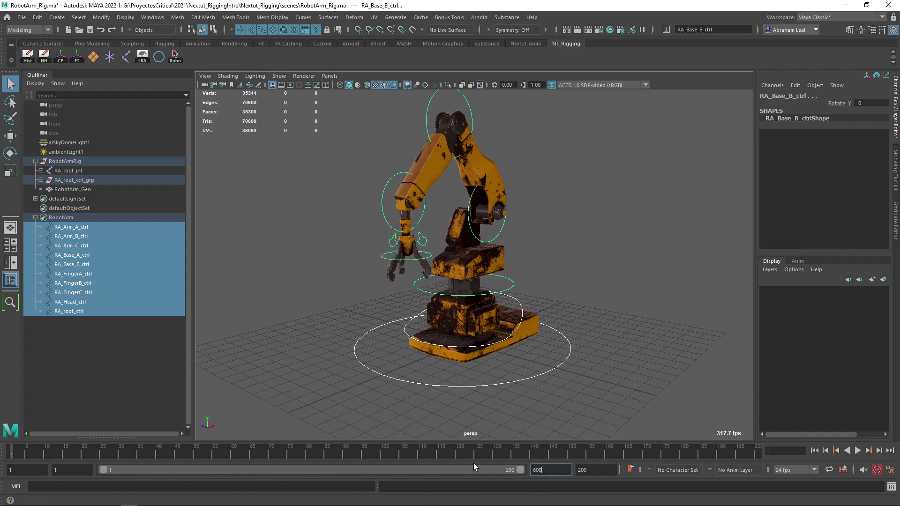
pyautogui.press('Return')
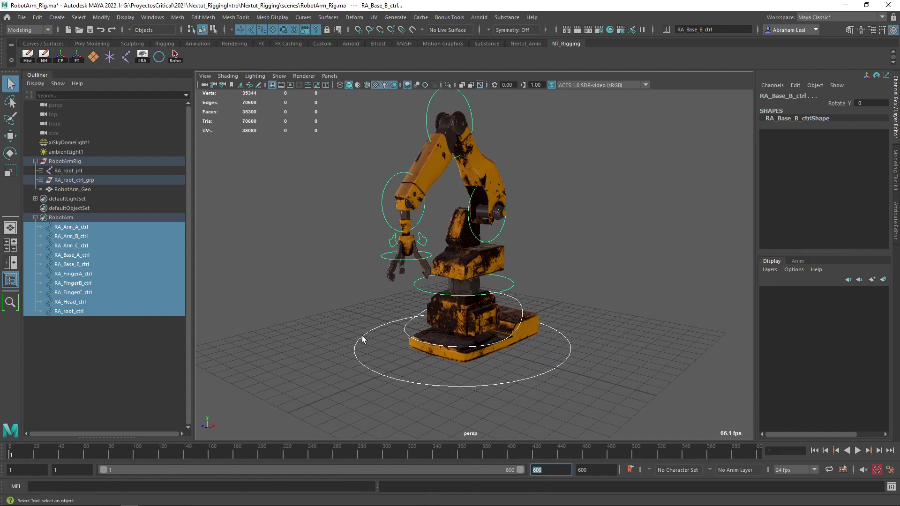
# Key all the selected robot arm controls in their starting pose at frame 1, then clear the selection
pyautogui.keyDown('alt'); pyautogui.moveTo(362, 335); pyautogui.dragTo(427, 324); pyautogui.keyUp('alt')
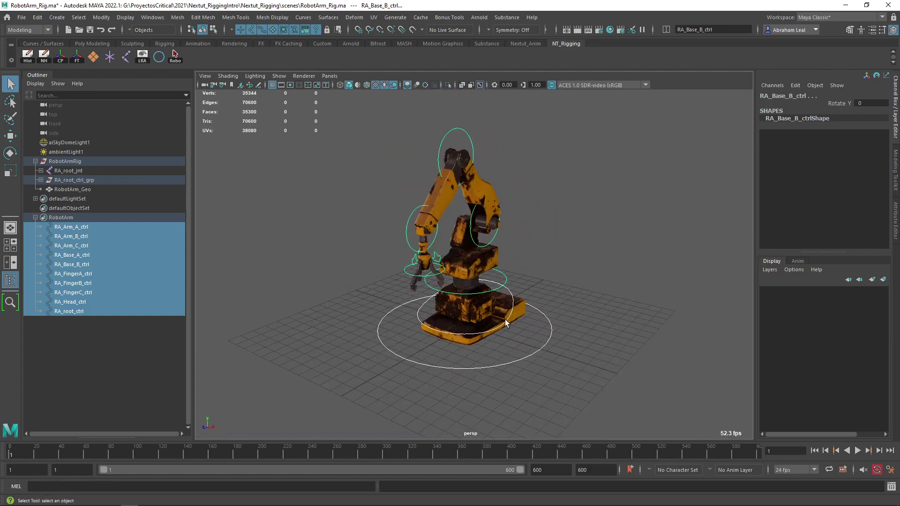
pyautogui.keyDown('alt'); pyautogui.moveTo(507, 322); pyautogui.dragTo(504, 301); pyautogui.keyUp('alt')
pyautogui.scroll(3, 467, 302)
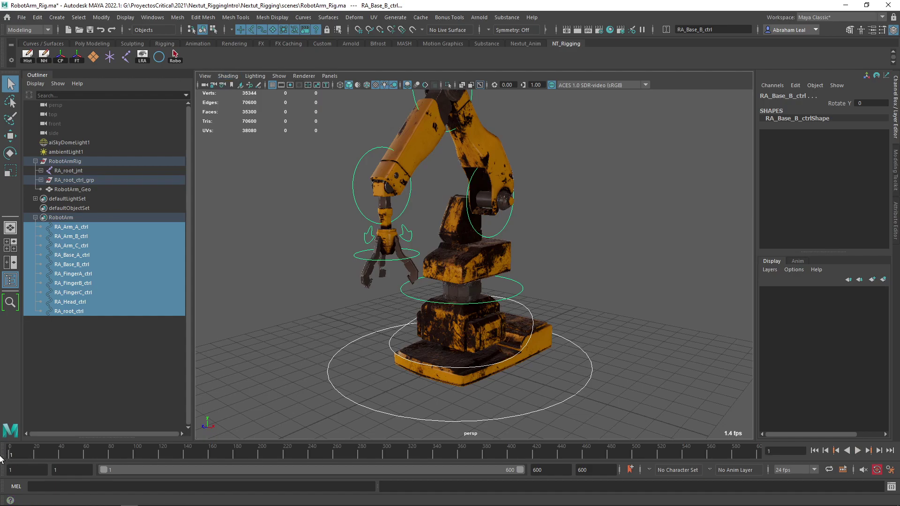
pyautogui.hotkey('alt', 'v')
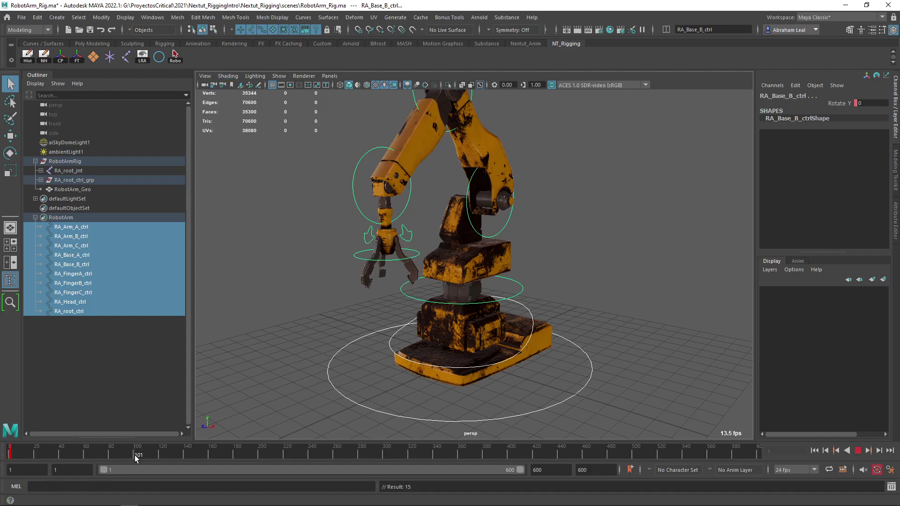
pyautogui.click(574, 275)
# At frame 101, turn RA_Base_A_ctrl and RA_Base_B_ctrl about Y, with RA_Base_B_ctrl at about -58 degrees
pyautogui.hotkey('alt', 'v')
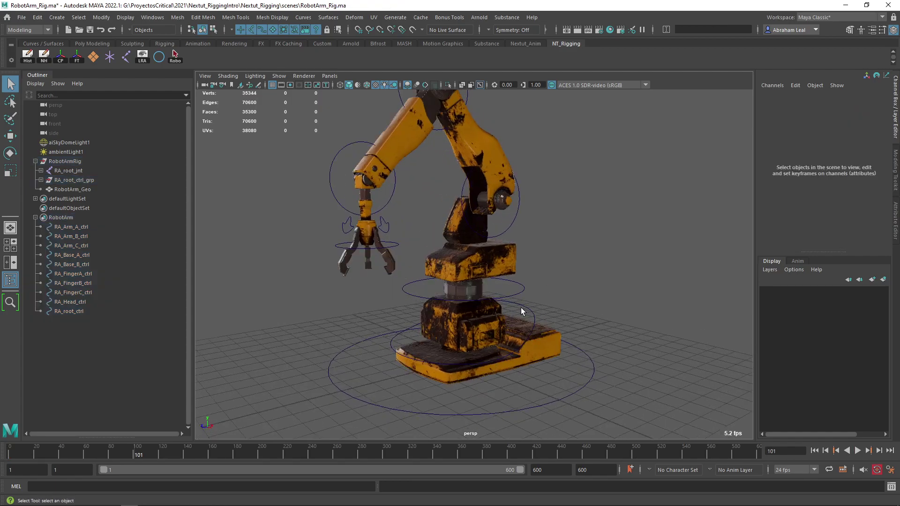
pyautogui.keyDown('alt'); pyautogui.moveTo(490, 308); pyautogui.dragTo(490, 342); pyautogui.keyUp('alt')
pyautogui.click(528, 313)
pyautogui.press('e')
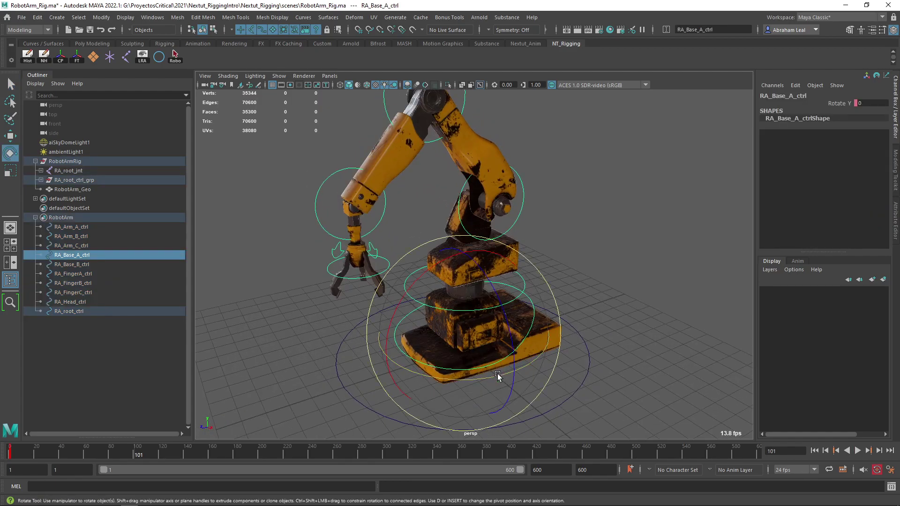
pyautogui.keyDown('alt'); pyautogui.moveTo(498, 375); pyautogui.dragTo(539, 239); pyautogui.keyUp('alt')
pyautogui.click(540, 286)
pyautogui.click(522, 282)
# Rotate RA_Arm_A_ctrl, RA_Arm_B_ctrl and RA_Arm_C_ctrl at frame 101 to stretch the arm forward
pyautogui.click(556, 223)
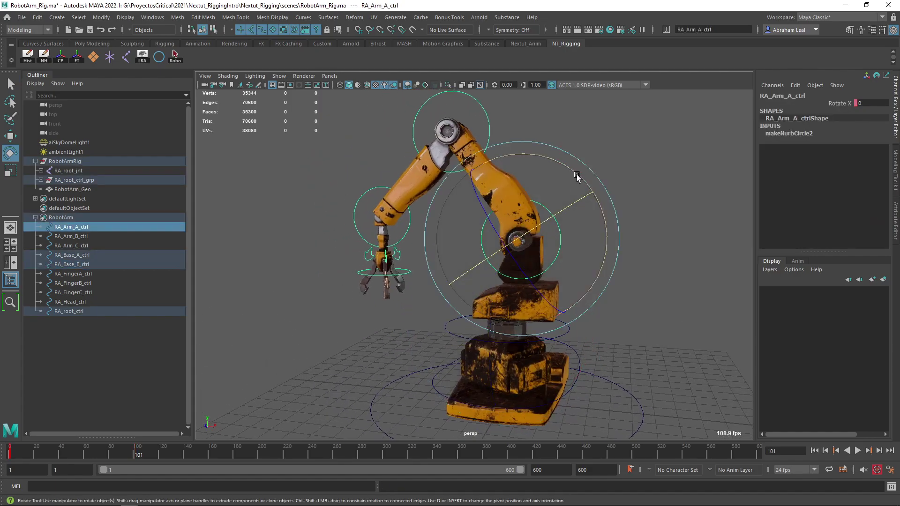
pyautogui.moveTo(576, 176); pyautogui.dragTo(509, 186)
pyautogui.click(430, 155)
pyautogui.moveTo(475, 135); pyautogui.dragTo(481, 209)
pyautogui.click(296, 231)
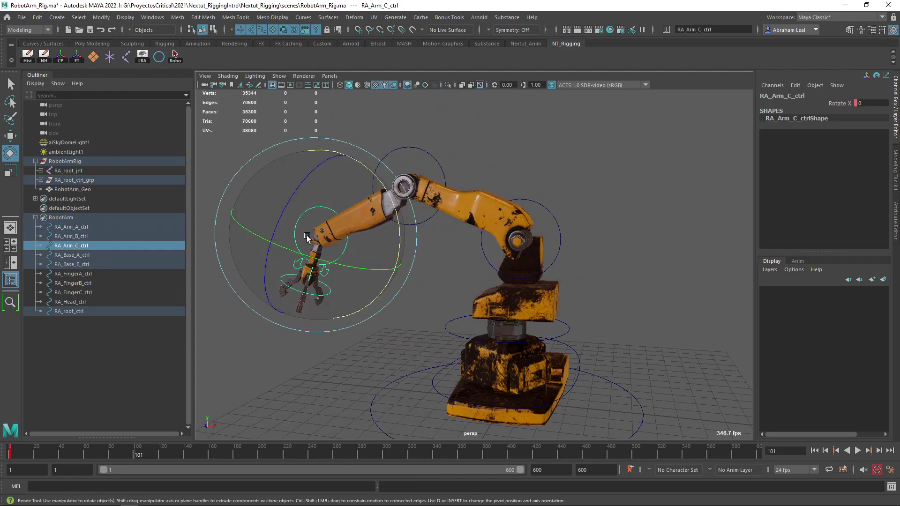
pyautogui.keyDown('alt'); pyautogui.moveTo(307, 236); pyautogui.dragTo(447, 198); pyautogui.keyUp('alt')
pyautogui.moveTo(445, 166); pyautogui.dragTo(441, 304)
# Try to key the starting pose at frame 200 with only RA_Arm_C_ctrl selected
pyautogui.scroll(-3, 476, 302)
pyautogui.moveTo(12, 455); pyautogui.dragTo(150, 459)
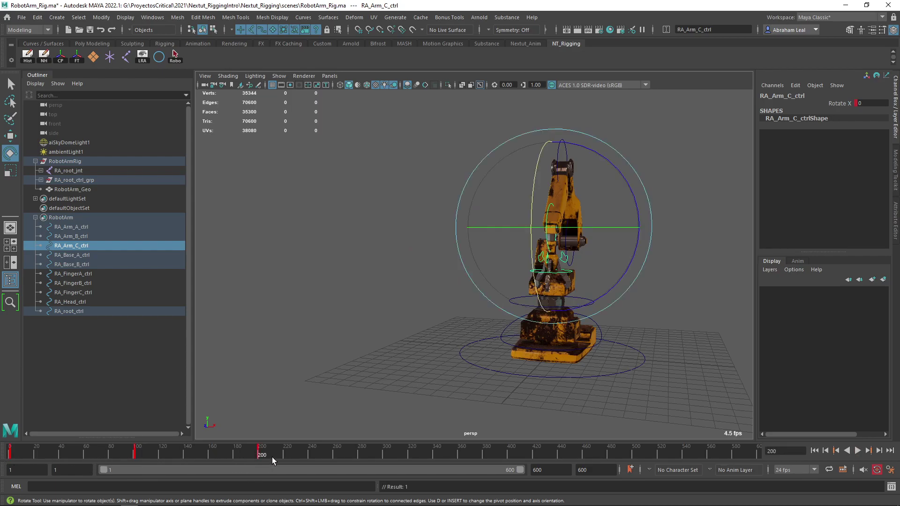
pyautogui.moveTo(176, 452)
pyautogui.mouseDown()
pyautogui.moveTo(7, 456)
pyautogui.moveTo(288, 462)
pyautogui.moveTo(257, 462)
pyautogui.mouseUp()
# Undo the frame 200 keying and the last arm rotations, back to RA_Arm_B_ctrl at frame 101
pyautogui.hotkey('ctrl', 'z')
pyautogui.hotkey('ctrl', 'z')
pyautogui.hotkey('ctrl', 'z')
pyautogui.hotkey('ctrl', 'z')
pyautogui.hotkey('ctrl', 'z')
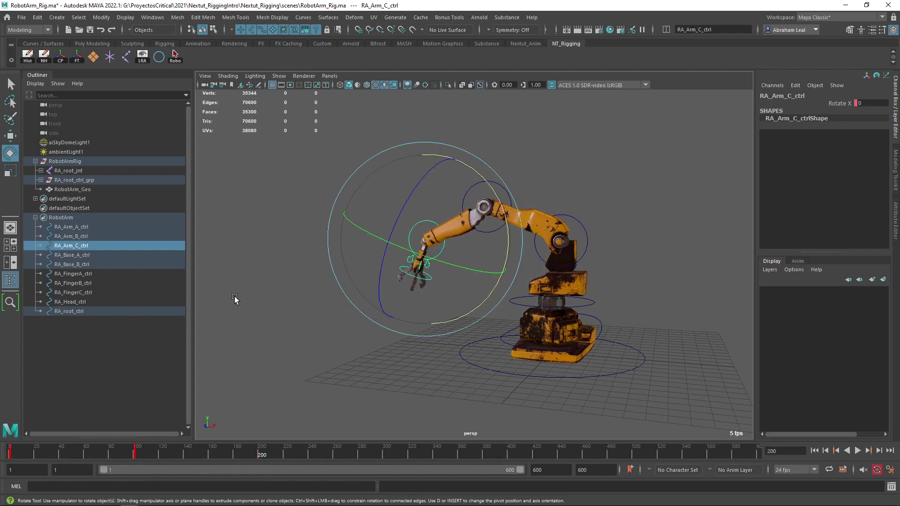
pyautogui.hotkey('ctrl', 'z')
pyautogui.hotkey('ctrl', 'z')
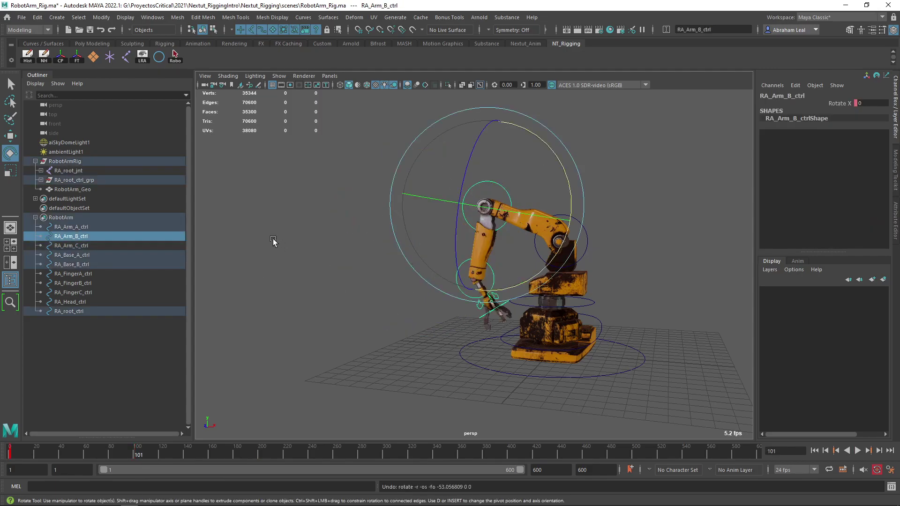
# Rotate RA_Arm_B_ctrl to raise the forearm, and key all the rig controls at frame 101
pyautogui.moveTo(569, 171); pyautogui.dragTo(655, 179)
pyautogui.click(654, 179)
pyautogui.click(175, 57)
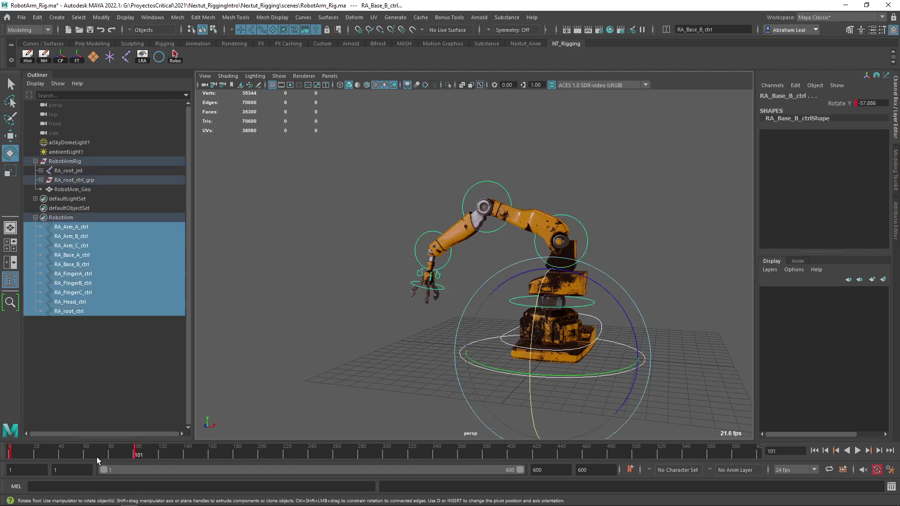
# Copy the frame 1 pose to frame 200 and key all the rig controls there
pyautogui.moveTo(14, 455); pyautogui.dragTo(52, 454)
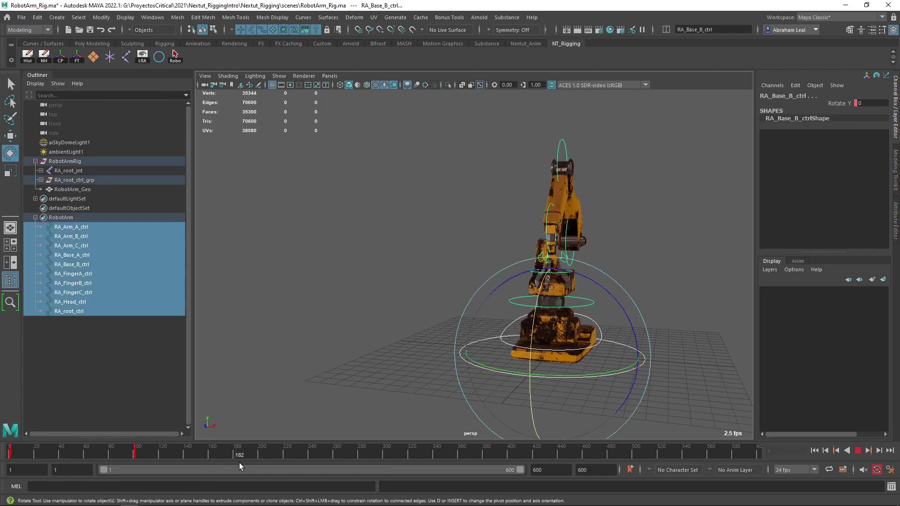
pyautogui.click(258, 455)
pyautogui.press('s')
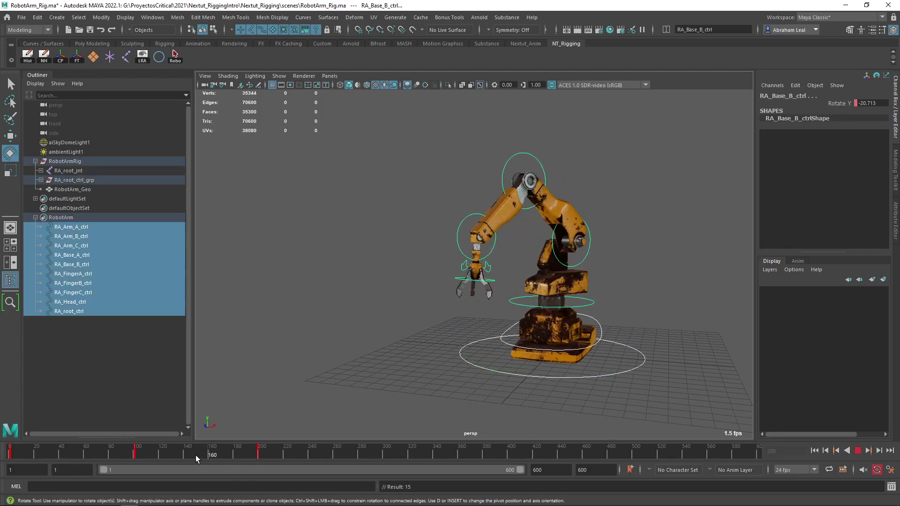
# Check the motion between the keys and hold the frame 101 pose by keying all controls at frame 121
pyautogui.moveTo(88, 451)
pyautogui.mouseDown()
pyautogui.moveTo(21, 450)
pyautogui.moveTo(159, 455)
pyautogui.moveTo(8, 452)
pyautogui.moveTo(172, 473)
pyautogui.moveTo(260, 462)
pyautogui.mouseUp()
pyautogui.click(837, 451)
pyautogui.click(159, 454)
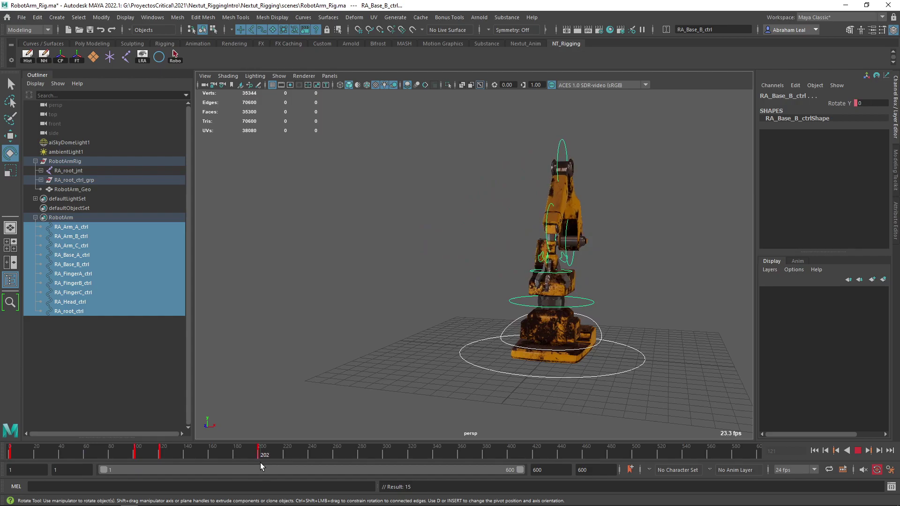
# At frame 301, turn RA_Base_A_ctrl and RA_Base_B_ctrl about Y, with RA_Base_B_ctrl at about 20 degrees
pyautogui.moveTo(375, 462); pyautogui.dragTo(384, 461)
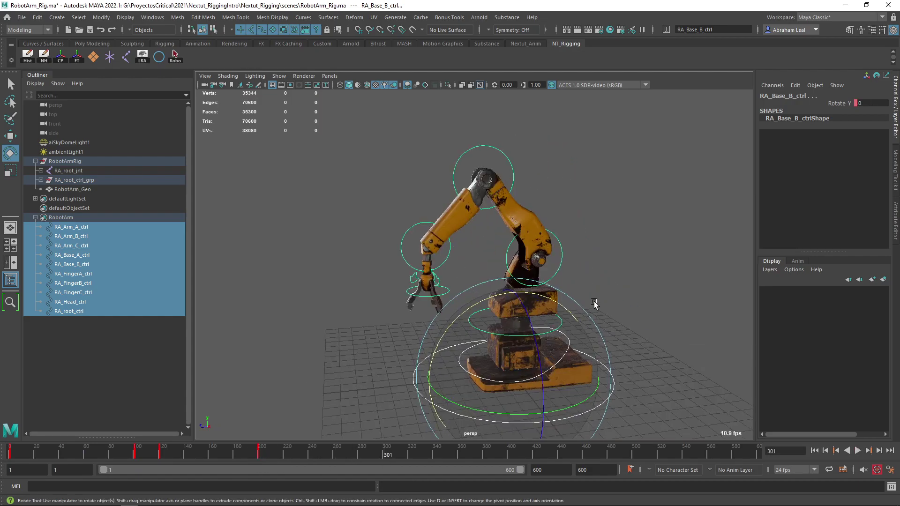
pyautogui.click(564, 328)
pyautogui.click(566, 341)
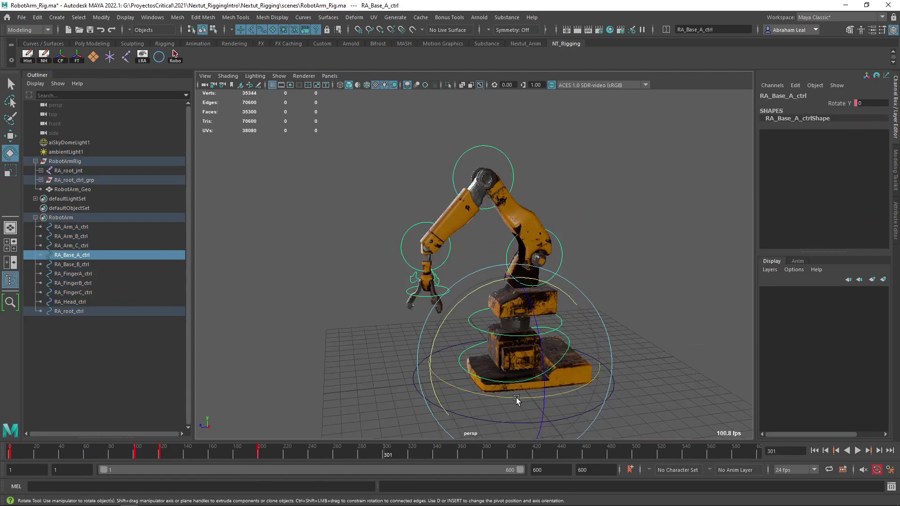
pyautogui.moveTo(515, 397); pyautogui.dragTo(582, 386)
pyautogui.click(650, 265)
pyautogui.click(561, 323)
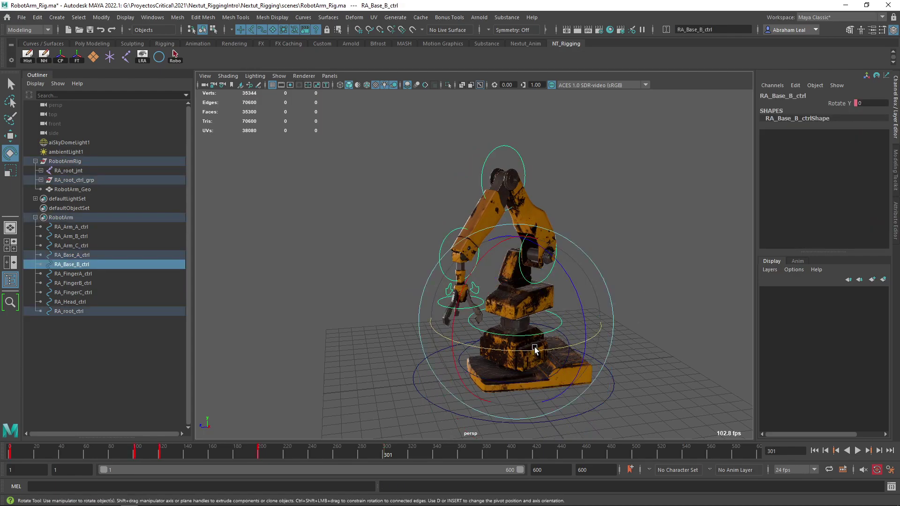
pyautogui.moveTo(535, 349); pyautogui.dragTo(568, 327)
# Rotate RA_Arm_A_ctrl to set the upper arm's tilt at frame 301
pyautogui.keyDown('alt'); pyautogui.moveTo(627, 255); pyautogui.dragTo(600, 253); pyautogui.keyUp('alt')
pyautogui.click(600, 253)
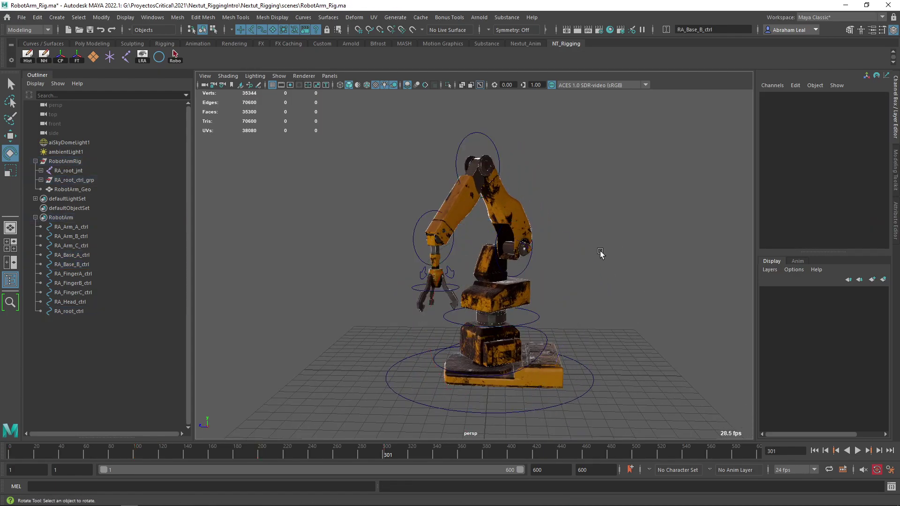
pyautogui.click(496, 241)
pyautogui.moveTo(452, 240); pyautogui.dragTo(445, 187)
pyautogui.click(504, 129)
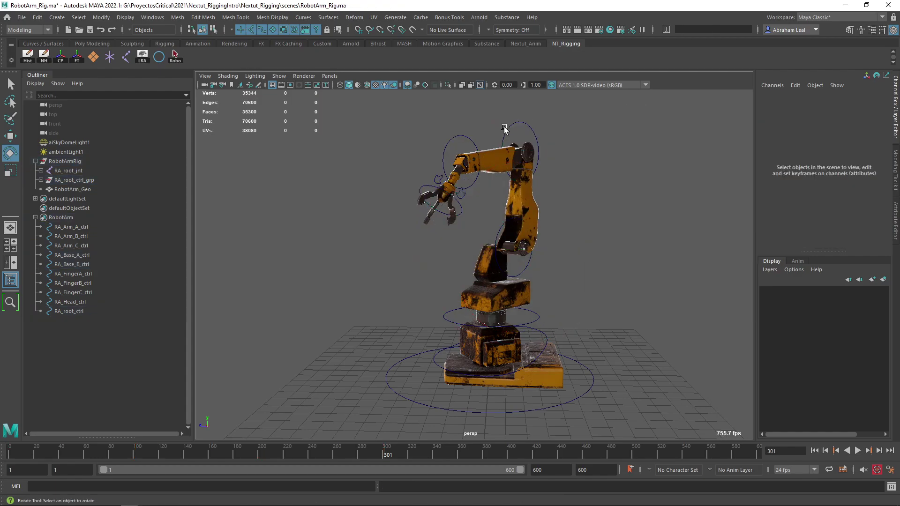
pyautogui.click(502, 136)
pyautogui.keyDown('alt'); pyautogui.moveTo(599, 191); pyautogui.dragTo(554, 192); pyautogui.keyUp('alt')
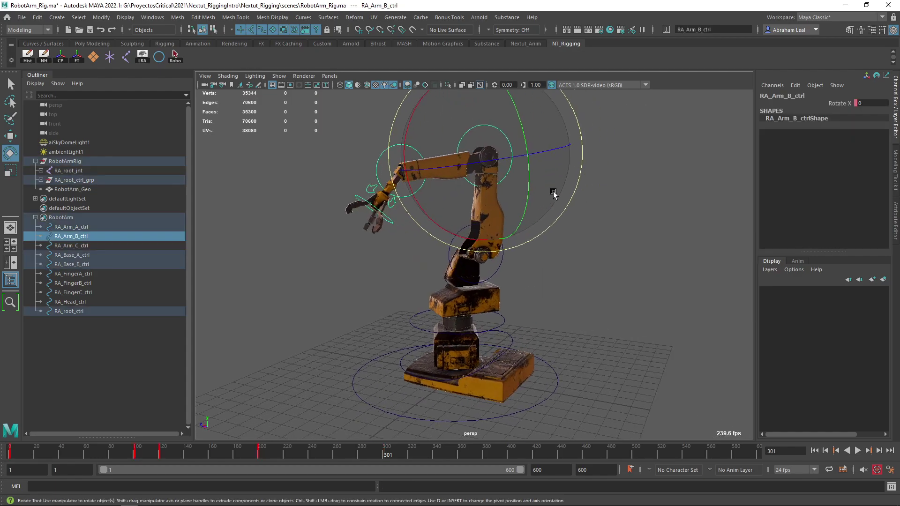
pyautogui.click(501, 266)
pyautogui.moveTo(446, 184); pyautogui.dragTo(388, 221)
# Rotate RA_Arm_B_ctrl and RA_Arm_C_ctrl at frame 301 so the forearm reaches out and the gripper tilts upward
pyautogui.click(402, 153)
pyautogui.click(402, 153)
pyautogui.moveTo(402, 154); pyautogui.dragTo(316, 153)
pyautogui.click(315, 152)
pyautogui.moveTo(245, 164); pyautogui.dragTo(338, 97)
# Check the finger and head controls up close, then select all the rig controls and key them at frame 301
pyautogui.keyDown('alt'); pyautogui.moveTo(369, 171); pyautogui.dragTo(504, 230, button='middle'); pyautogui.keyUp('alt')
pyautogui.scroll(4, 508, 254)
pyautogui.press('q')
pyautogui.click(434, 155)
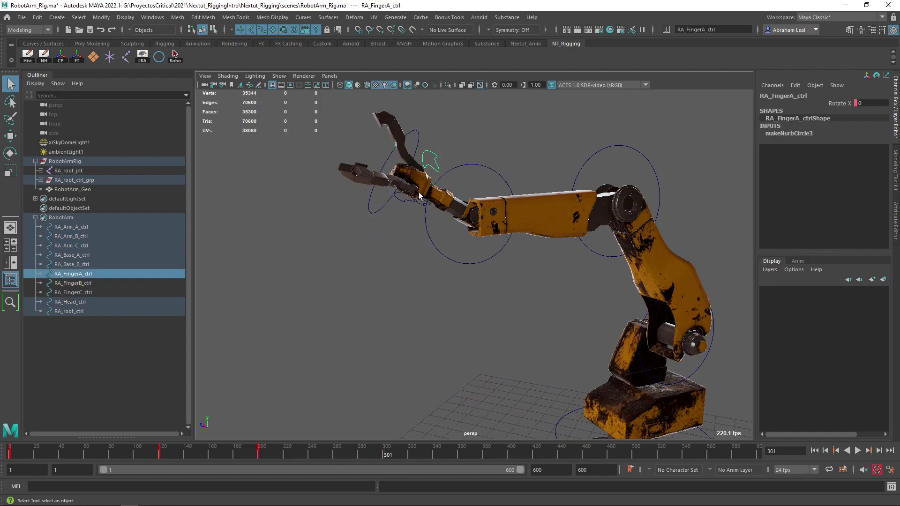
pyautogui.click(406, 223)
pyautogui.click(419, 159)
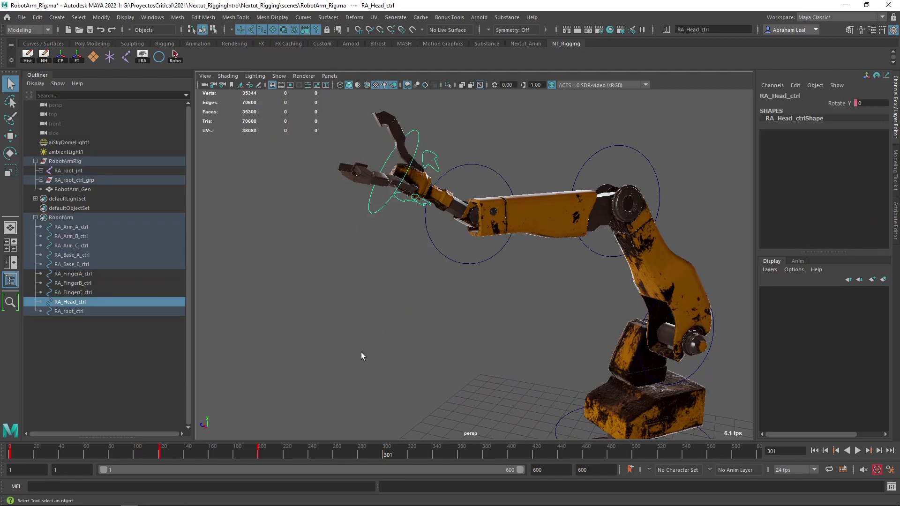
pyautogui.click(175, 56)
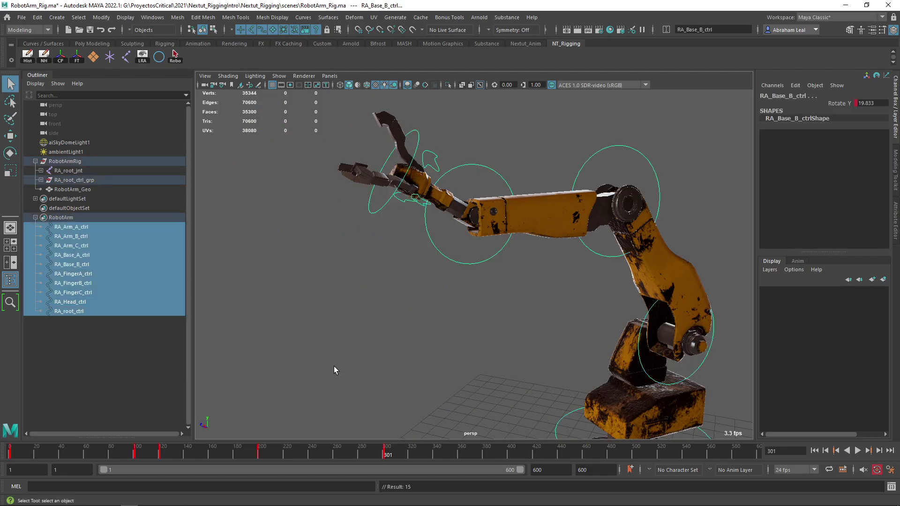
# At frame 381, set RA_Head_ctrl's Rotate Y to 360 and key it so the gripper makes a full turn
pyautogui.hotkey('alt', 'v')
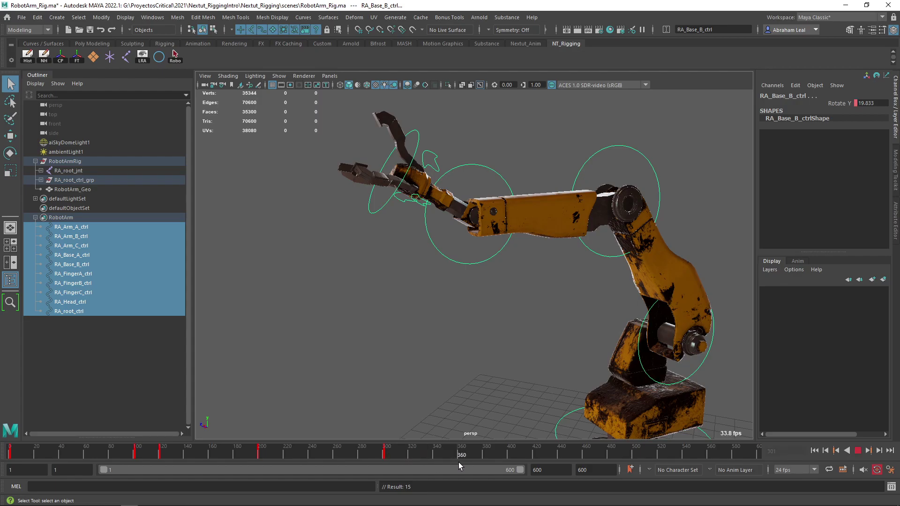
pyautogui.hotkey('alt', 'v')
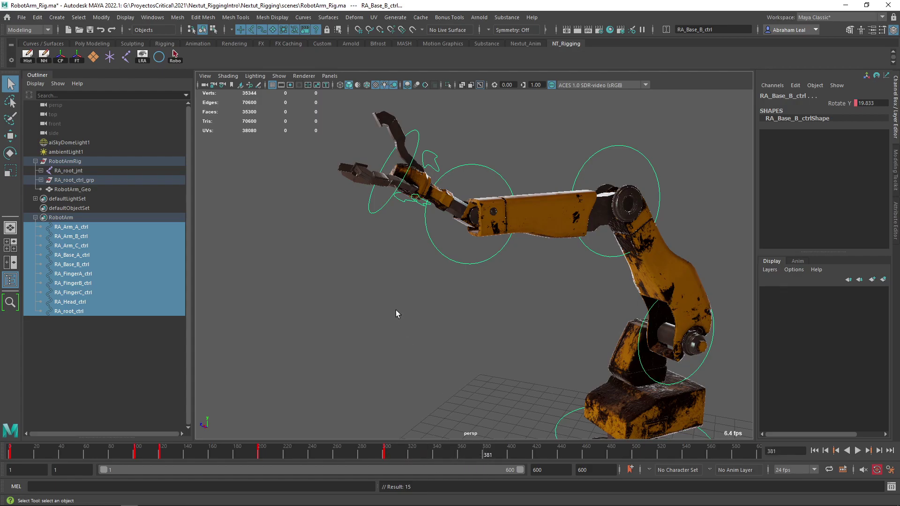
pyautogui.click(395, 310)
pyautogui.click(426, 127)
pyautogui.press('e')
pyautogui.moveTo(427, 154); pyautogui.dragTo(439, 134)
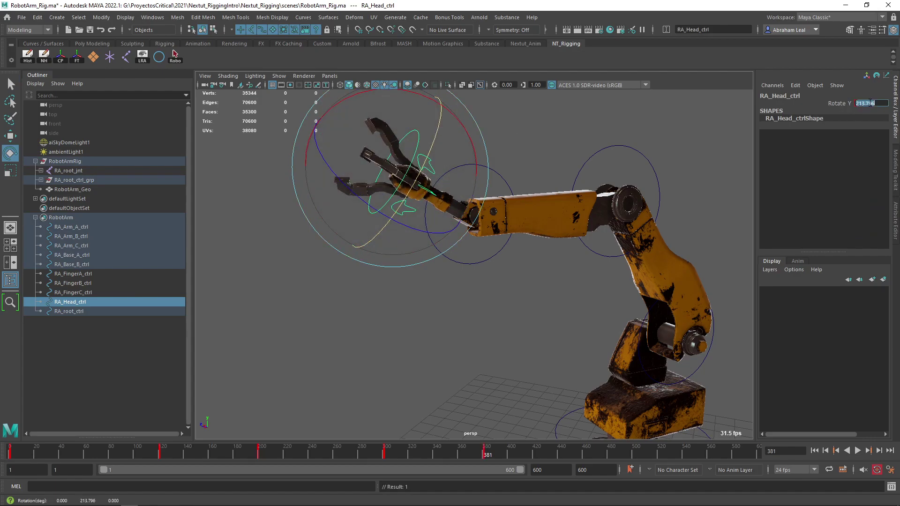
pyautogui.press('Return')
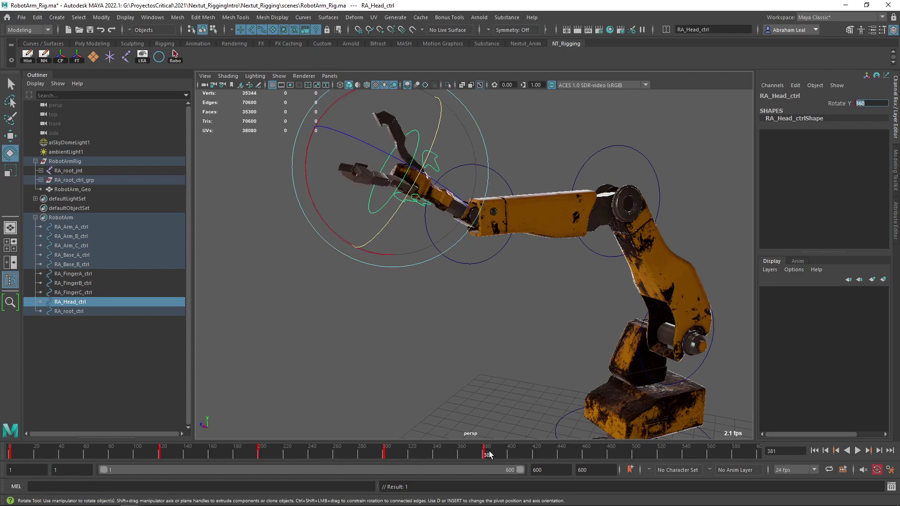
pyautogui.moveTo(489, 455)
pyautogui.mouseDown()
pyautogui.moveTo(507, 437)
pyautogui.moveTo(483, 455)
pyautogui.mouseUp()
# At frame 400, select the three finger controls, open them to Rotate X -60 and key them
pyautogui.click(435, 154)
pyautogui.click(415, 204)
pyautogui.keyDown('shift'); pyautogui.click(404, 201); pyautogui.keyUp('shift')
pyautogui.keyDown('shift'); pyautogui.click(417, 206); pyautogui.keyUp('shift')
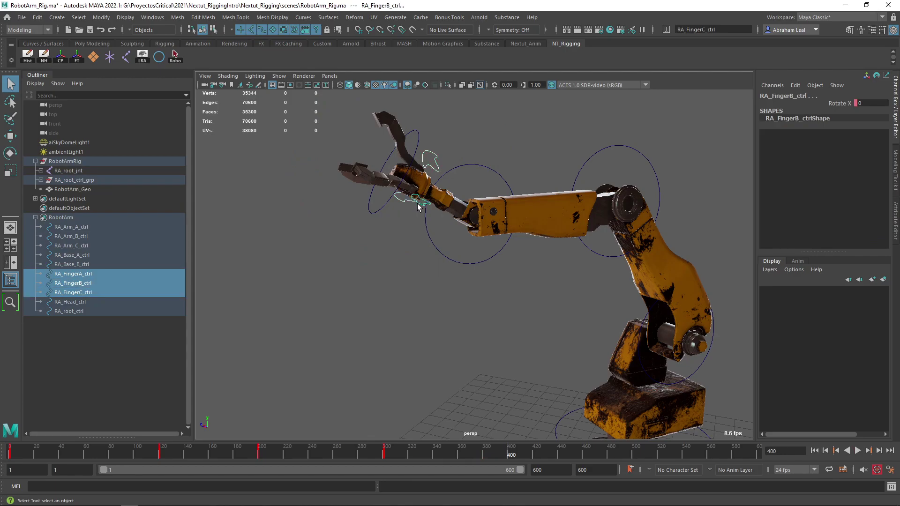
pyautogui.moveTo(418, 210); pyautogui.dragTo(523, 398)
# Close the three fingers to Rotate X 30 and key them at frame 413
pyautogui.moveTo(510, 452); pyautogui.dragTo(525, 452)
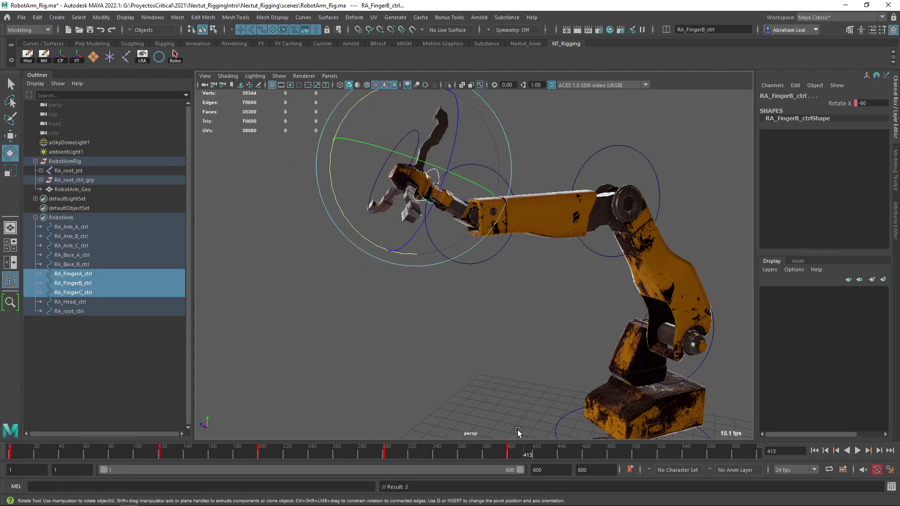
pyautogui.moveTo(403, 258)
pyautogui.mouseDown()
pyautogui.moveTo(314, 202)
pyautogui.moveTo(394, 265)
pyautogui.mouseUp()
pyautogui.hotkey('ctrl', 'z')
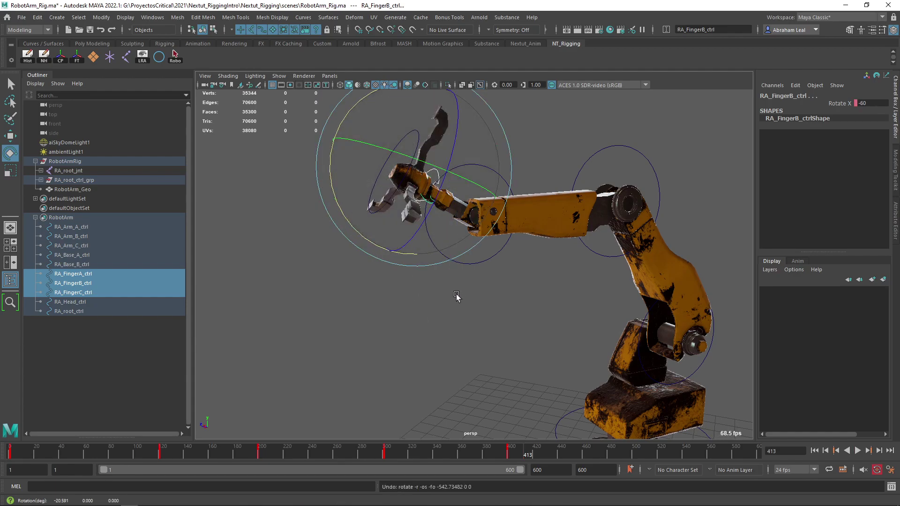
pyautogui.keyDown('alt'); pyautogui.moveTo(455, 297); pyautogui.dragTo(442, 290); pyautogui.keyUp('alt')
pyautogui.keyDown('alt'); pyautogui.moveTo(442, 290); pyautogui.dragTo(490, 308, button='middle'); pyautogui.keyUp('alt')
pyautogui.moveTo(486, 196); pyautogui.dragTo(324, 185)
pyautogui.press('s')
# Open the three fingers to Rotate X of about -40 and key them around frame 426
pyautogui.hotkey('alt', 'v')
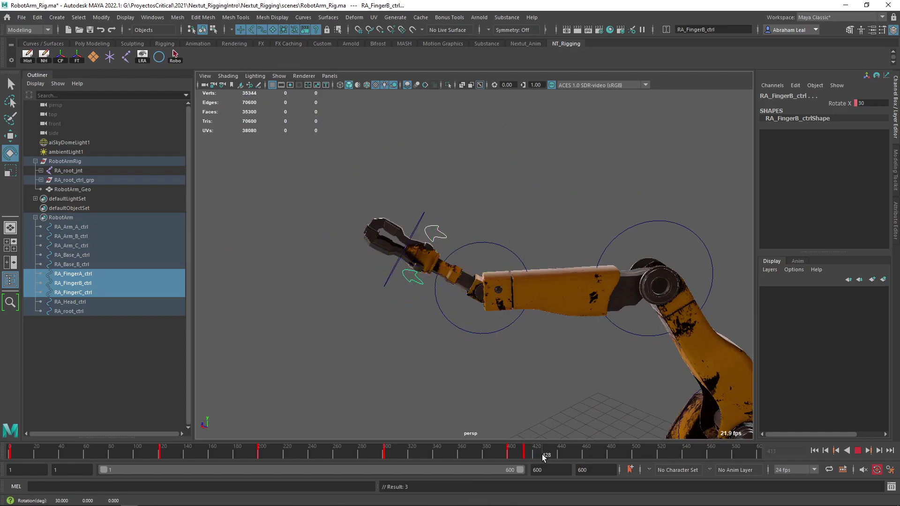
pyautogui.click(542, 454)
pyautogui.moveTo(476, 188); pyautogui.dragTo(565, 408)
pyautogui.press('s')
# Close the three fingers again at frame 444 and key them
pyautogui.click(566, 454)
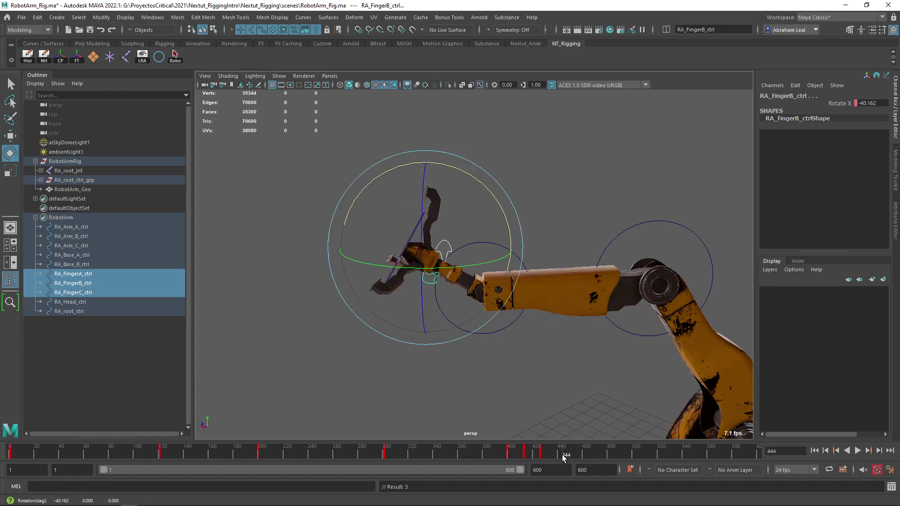
pyautogui.moveTo(486, 188); pyautogui.dragTo(377, 186)
pyautogui.press('s')
# At frame 460, select RA_Head_ctrl, key its rotation and spin it back to Rotate Y 0
pyautogui.click(577, 454)
pyautogui.click(431, 380)
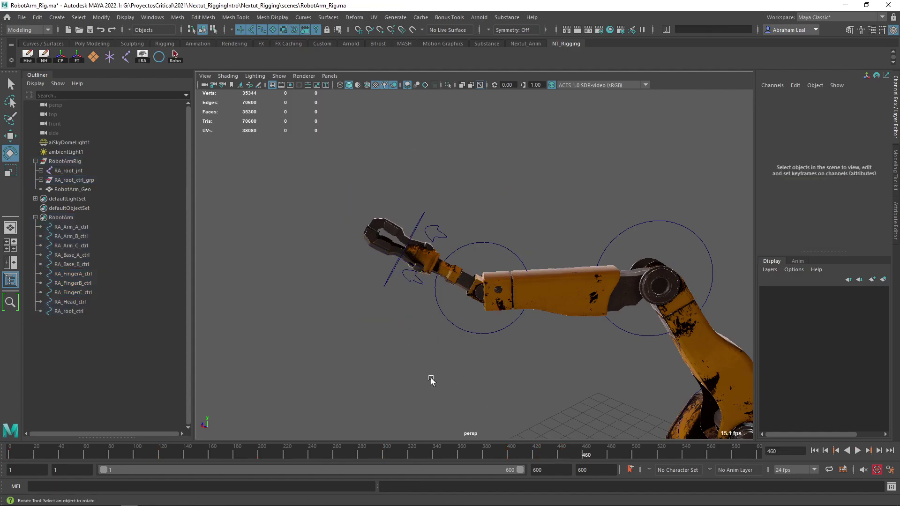
pyautogui.click(416, 227)
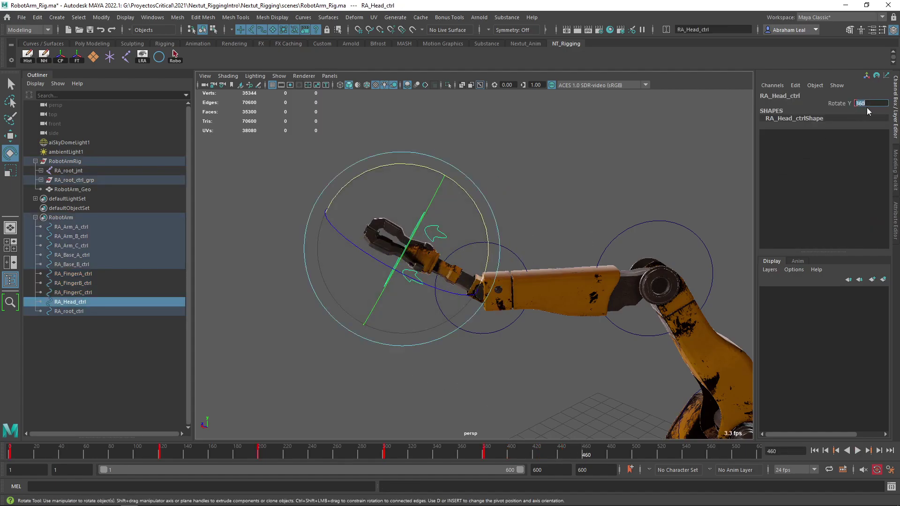
pyautogui.moveTo(596, 451); pyautogui.dragTo(586, 468)
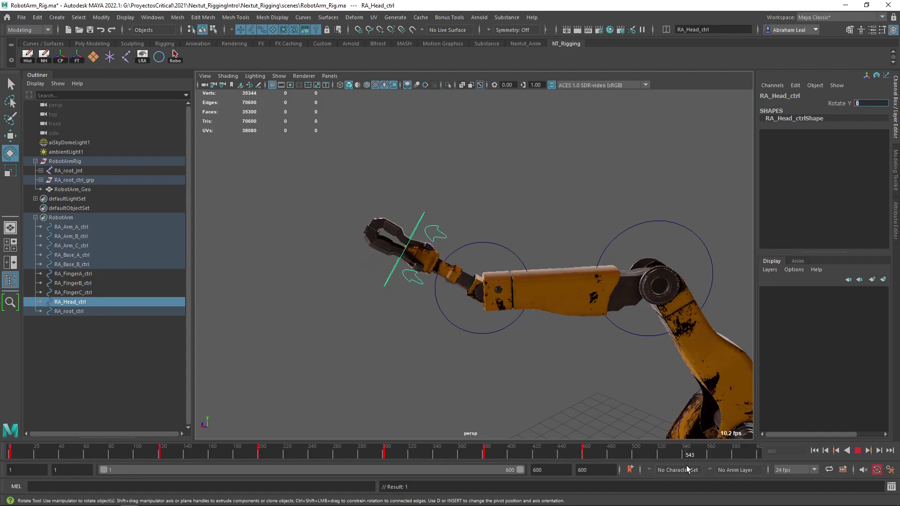
# Stop playback at frame 542, select all the rig controls and set their Rotate Y to 0
pyautogui.press('Escape')
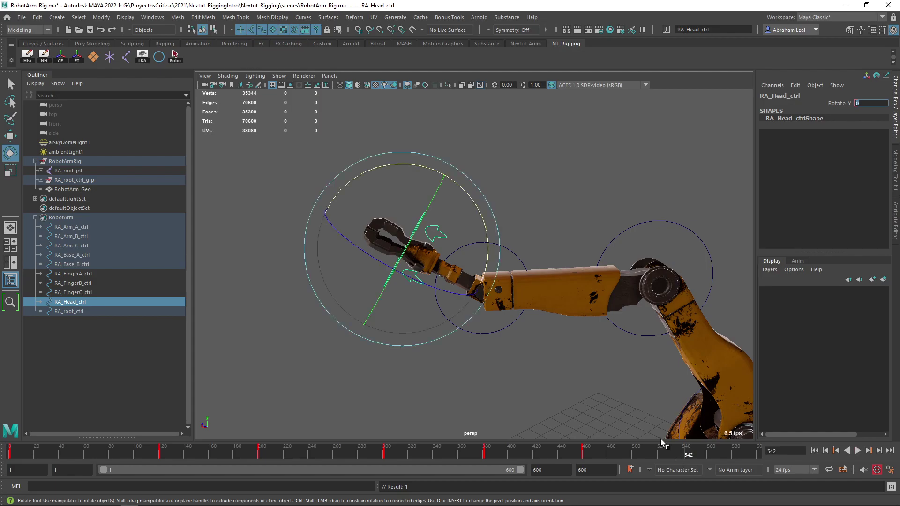
pyautogui.click(179, 56)
pyautogui.write('0')
pyautogui.press('Return')
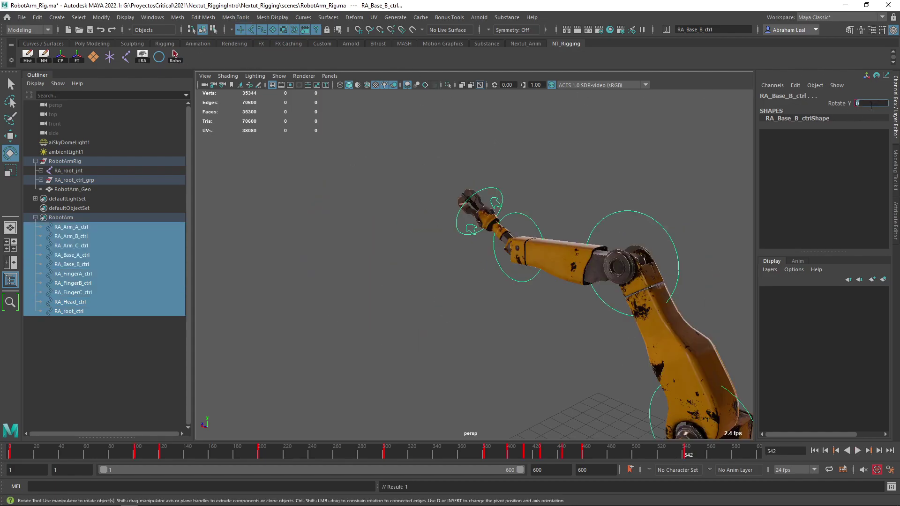
# Set Rotate X to 0 on RA_Arm_B_ctrl and RA_Arm_C_ctrl at frame 542
pyautogui.click(529, 178)
pyautogui.keyDown('alt'); pyautogui.moveTo(530, 178); pyautogui.dragTo(510, 124); pyautogui.keyUp('alt')
pyautogui.click(580, 178)
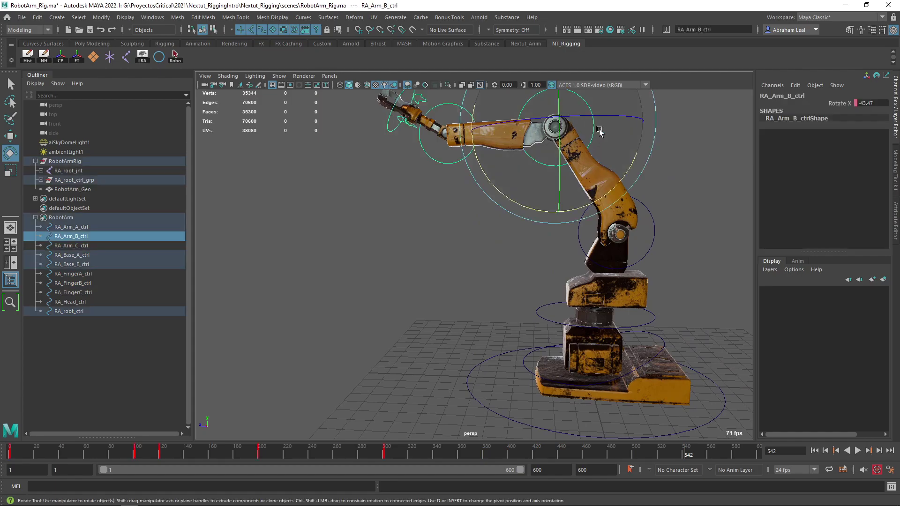
pyautogui.write('0')
pyautogui.press('Return')
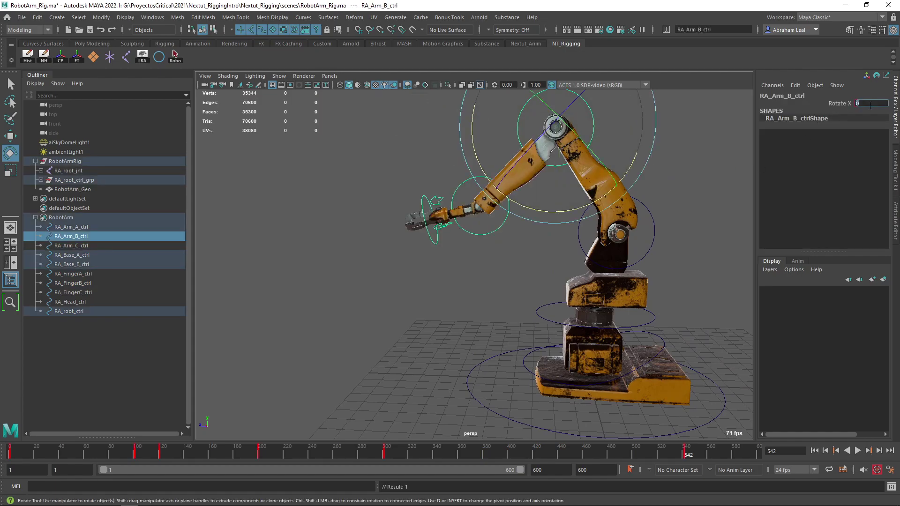
pyautogui.click(461, 319)
pyautogui.click(481, 235)
pyautogui.write('0')
pyautogui.press('Return')
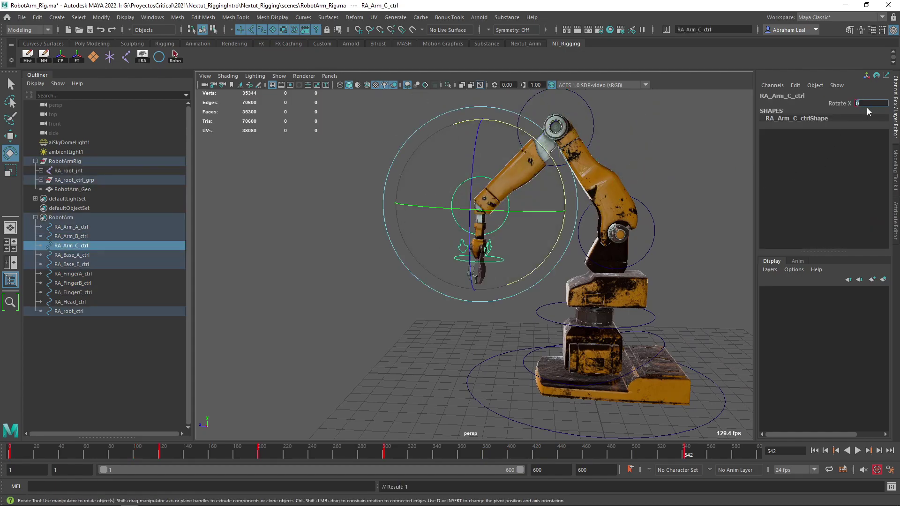
# Select the three finger controls, RA_FingerA_ctrl, RA_FingerB_ctrl and RA_FingerC_ctrl
pyautogui.scroll(5, 526, 273)
pyautogui.click(528, 237)
pyautogui.press('q')
pyautogui.click(517, 221)
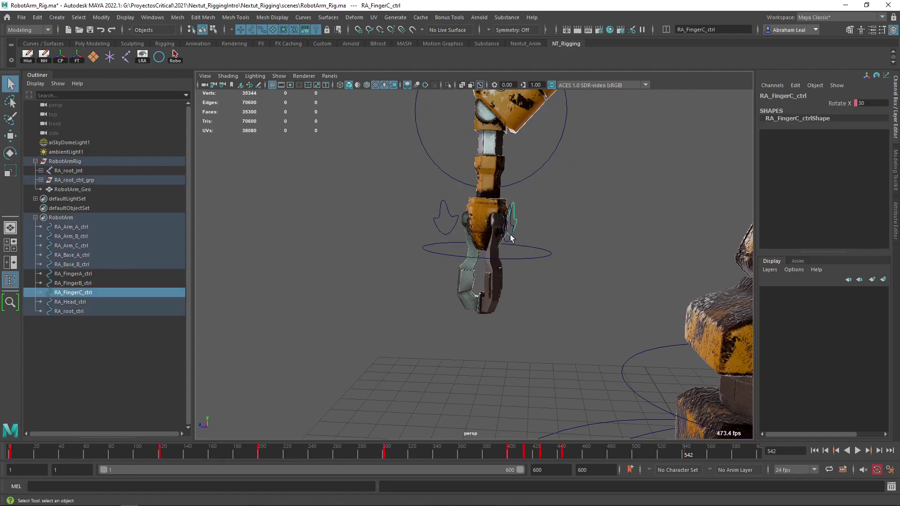
pyautogui.keyDown('shift'); pyautogui.click(443, 233); pyautogui.keyUp('shift')
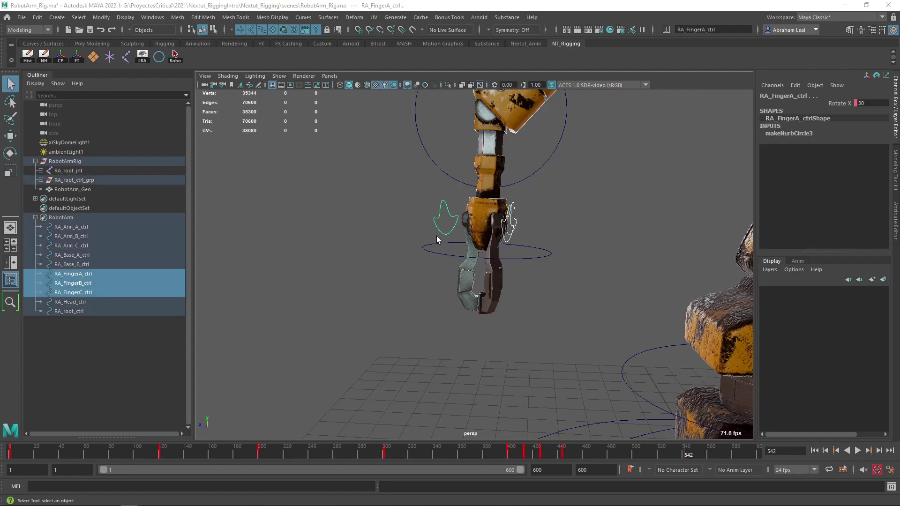
# Switch to the Windows Calculator, work out 600/24 for the animation's length in seconds and close it
pyautogui.press('super')
pyautogui.write('calc')
pyautogui.press('Return')
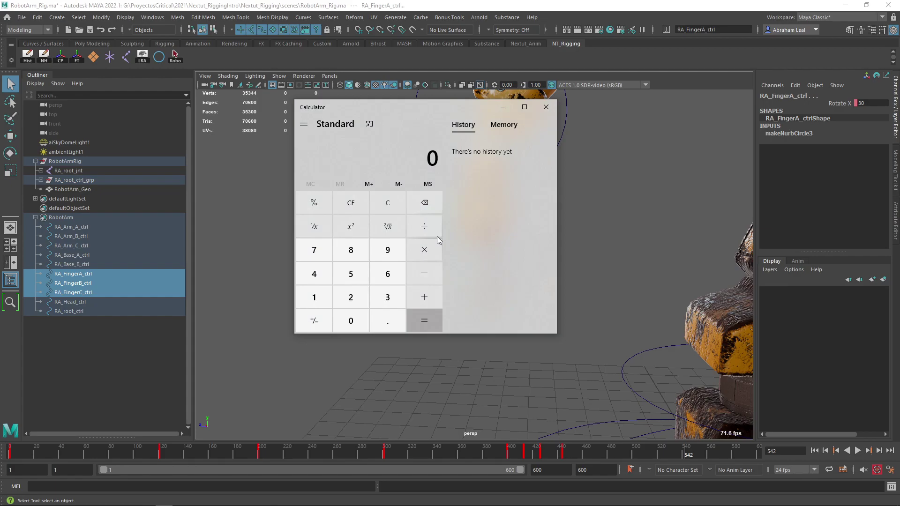
pyautogui.write('600/24')
pyautogui.press('Return')
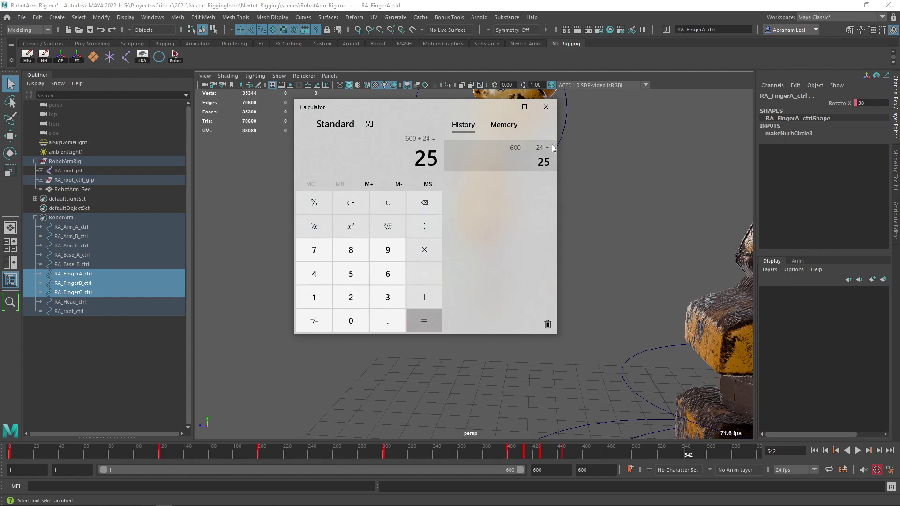
pyautogui.click(546, 107)
# Open the three fingers by changing their Rotate X at frame 542 and clear the selection
pyautogui.keyDown('alt'); pyautogui.moveTo(543, 105); pyautogui.dragTo(510, 206, button='middle'); pyautogui.keyUp('alt')
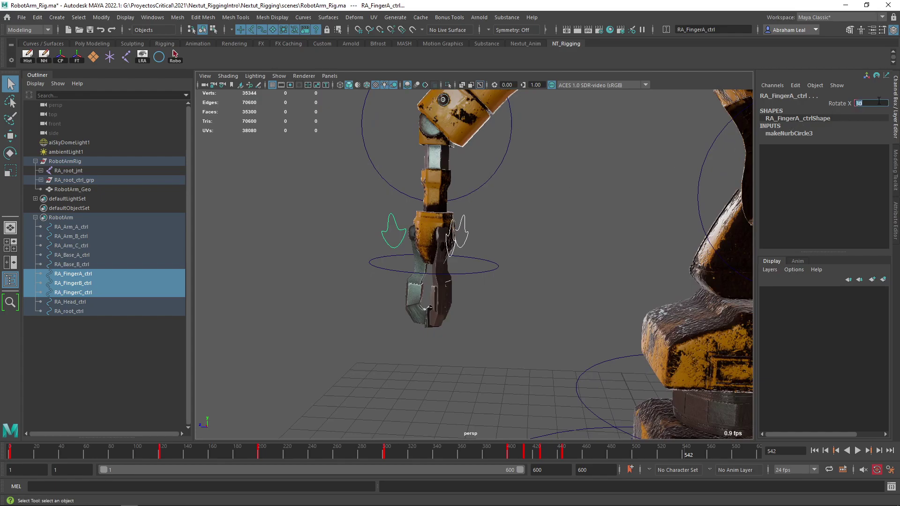
pyautogui.press('Return')
pyautogui.click(524, 252)
# Play the full animation from frame 1 and review the arm's motion from several angles
pyautogui.click(856, 450)
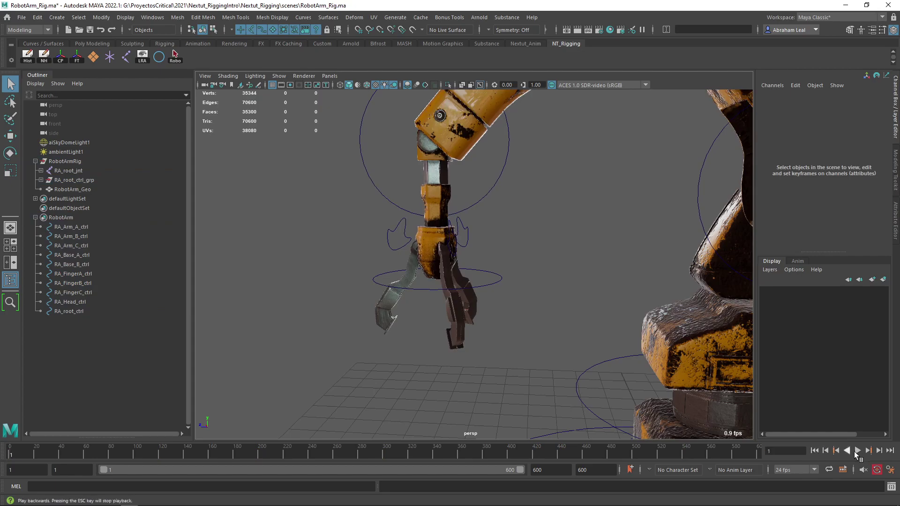
pyautogui.keyDown('alt'); pyautogui.moveTo(437, 342); pyautogui.dragTo(510, 342); pyautogui.keyUp('alt')
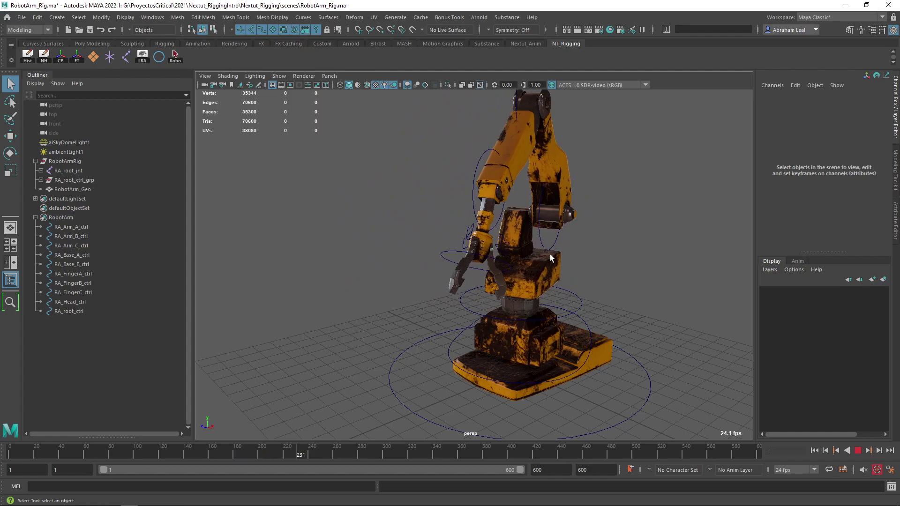
pyautogui.scroll(-6, 549, 254)
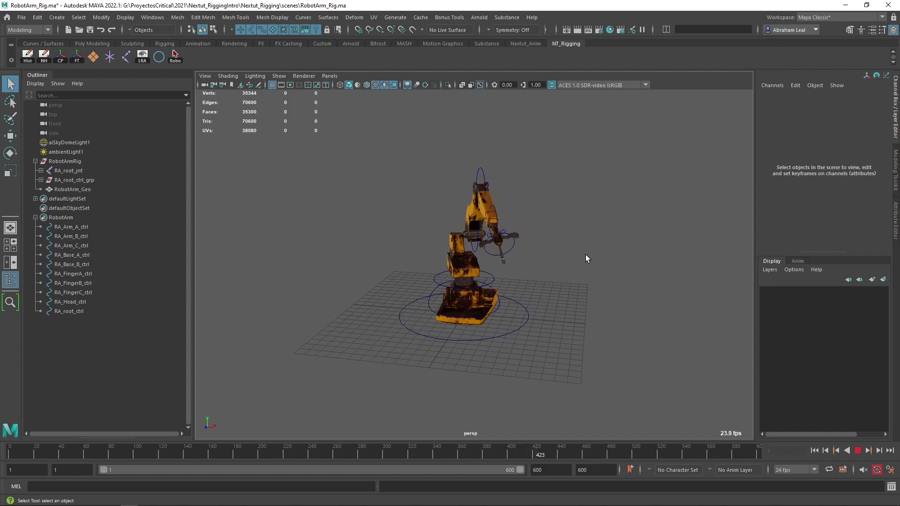
pyautogui.keyDown('alt'); pyautogui.moveTo(586, 254); pyautogui.dragTo(539, 263); pyautogui.keyUp('alt')
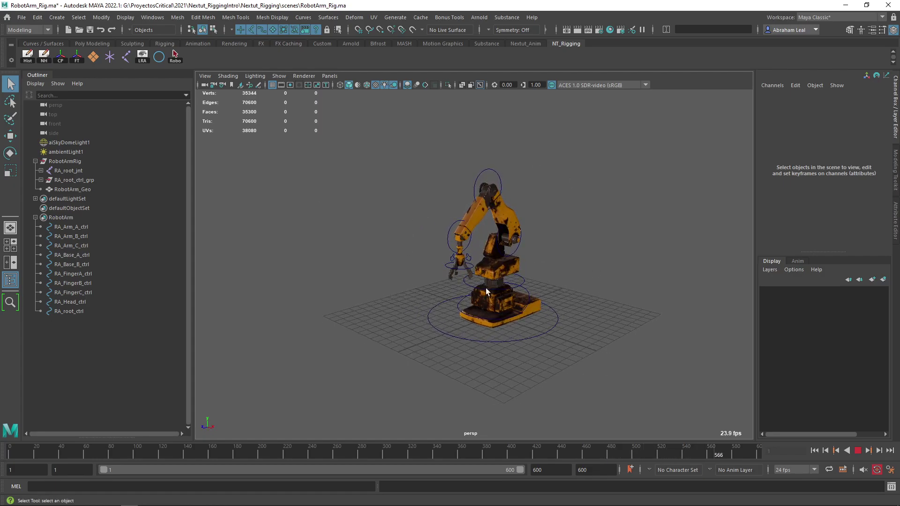
pyautogui.click(857, 451)
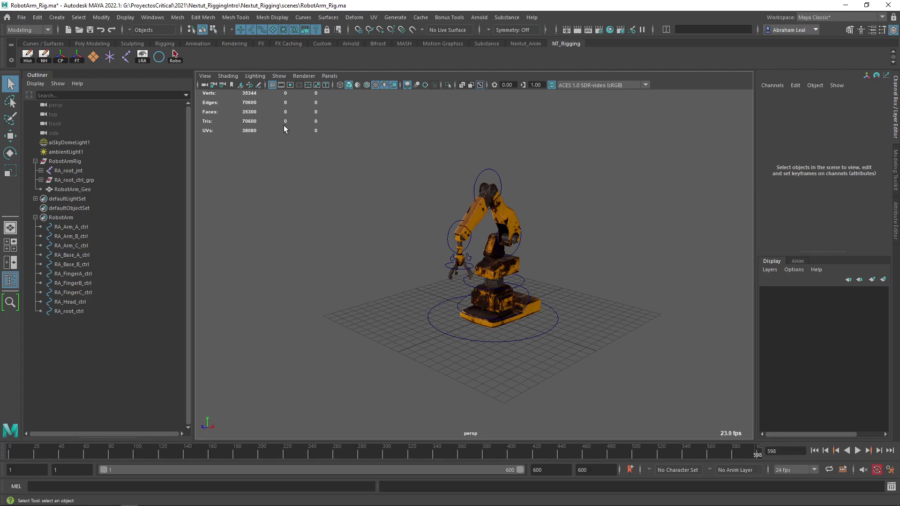
# Select all the rig controls and compress their keys from frame 1 so the key range ends at about frame 312
pyautogui.click(171, 61)
pyautogui.doubleClick(707, 451)
pyautogui.click(708, 451)
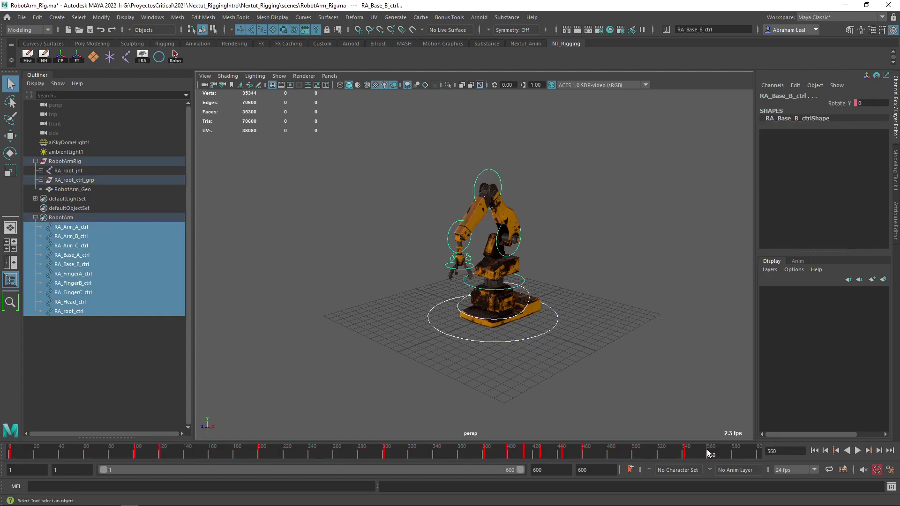
pyautogui.keyDown('shift'); pyautogui.moveTo(707, 454); pyautogui.dragTo(9, 454); pyautogui.keyUp('shift')
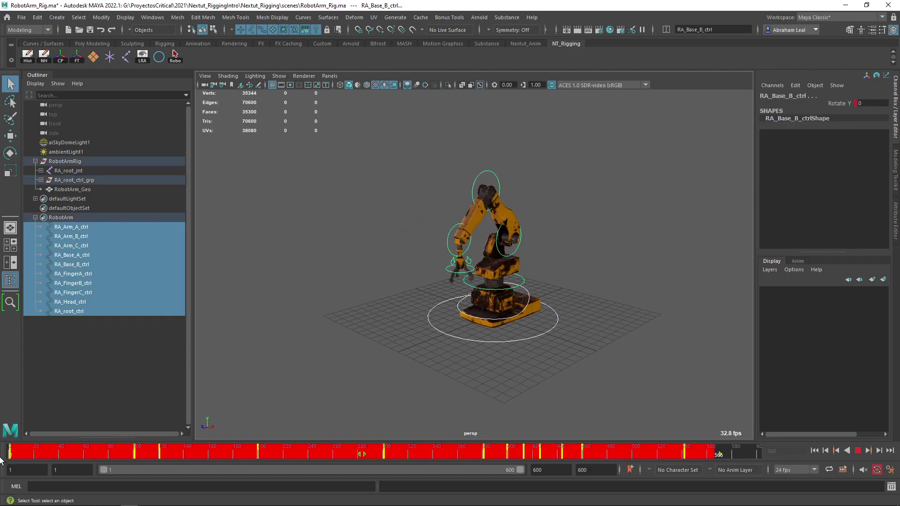
pyautogui.moveTo(720, 455); pyautogui.dragTo(10, 453)
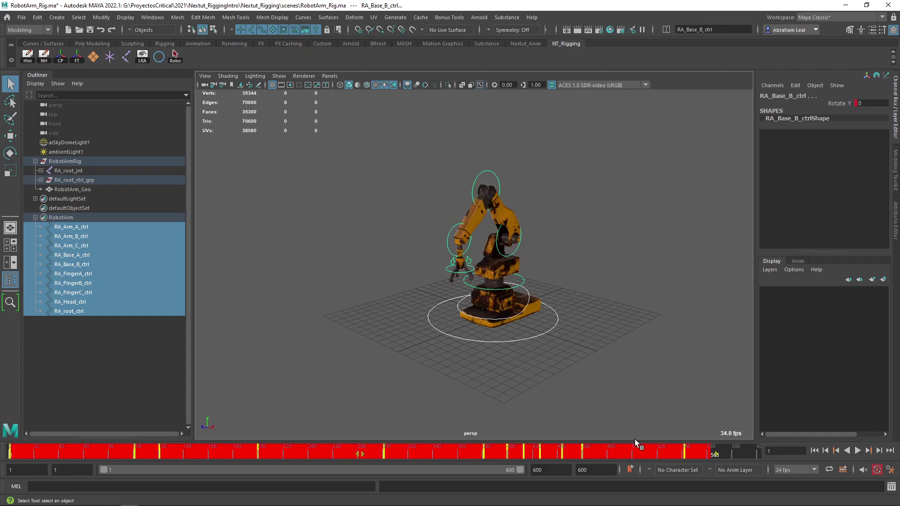
pyautogui.keyDown('shift'); pyautogui.moveTo(717, 456); pyautogui.dragTo(403, 457); pyautogui.keyUp('shift')
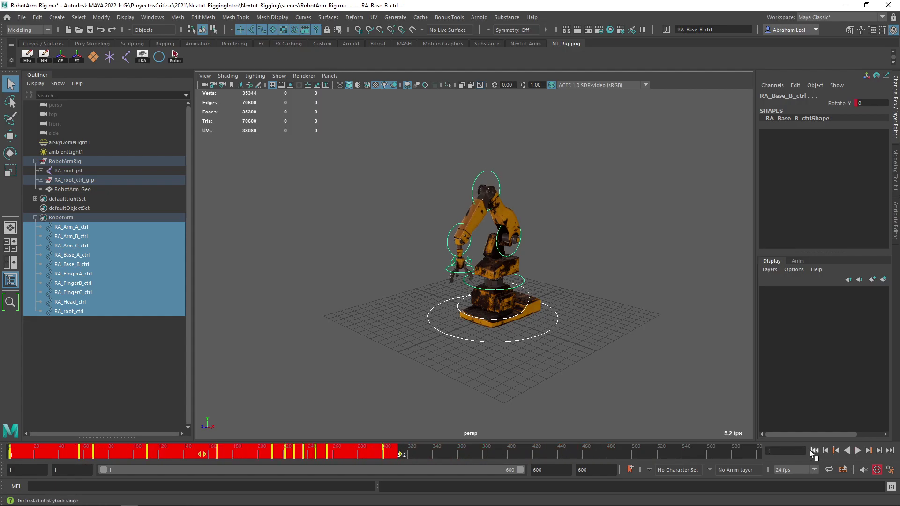
# Play back the compressed animation and check the arm's faster timing up close
pyautogui.click(856, 451)
pyautogui.click(674, 312)
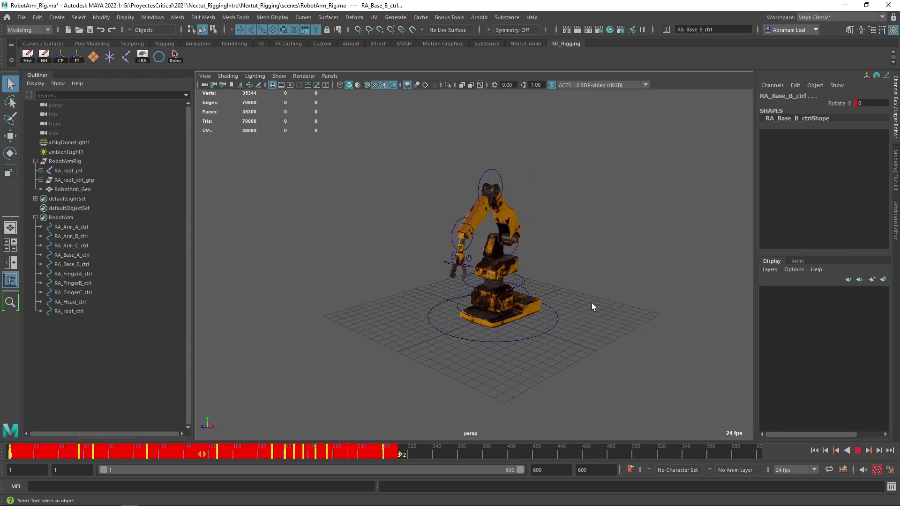
pyautogui.keyDown('alt'); pyautogui.moveTo(581, 304); pyautogui.dragTo(562, 305); pyautogui.keyUp('alt')
pyautogui.keyDown('alt'); pyautogui.moveTo(539, 310); pyautogui.dragTo(649, 336, button='right'); pyautogui.keyUp('alt')
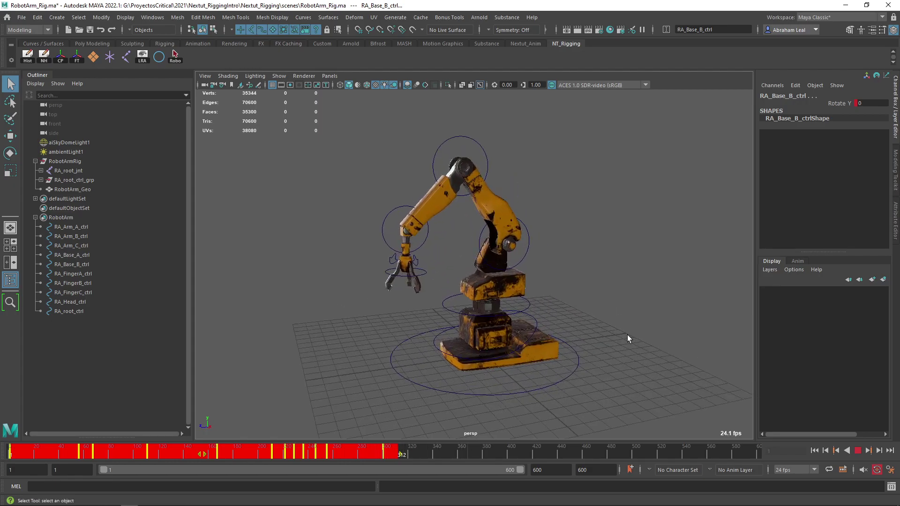
pyautogui.click(604, 321)
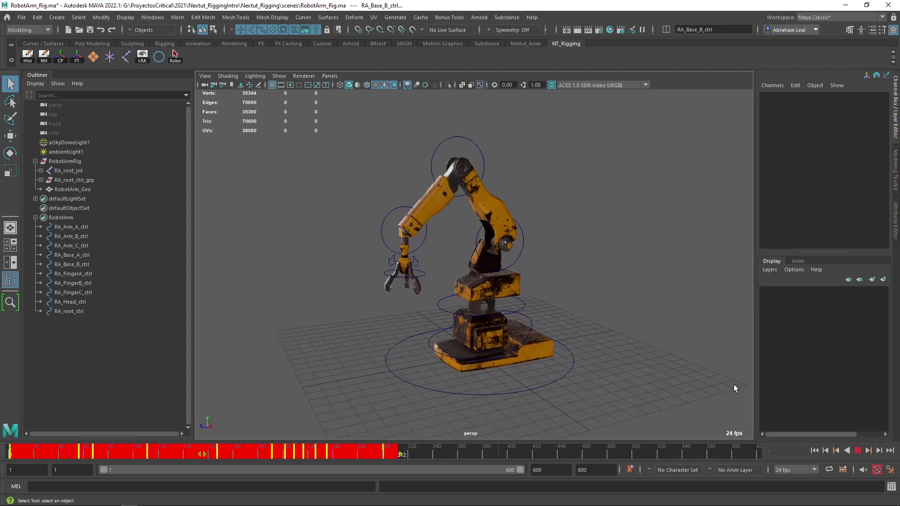
pyautogui.click(857, 451)
# Create a polygon plane as the floor under the robot arm and scale it uniformly to about 46.4
pyautogui.keyDown('alt'); pyautogui.moveTo(567, 322); pyautogui.dragTo(598, 264, button='right'); pyautogui.keyUp('alt')
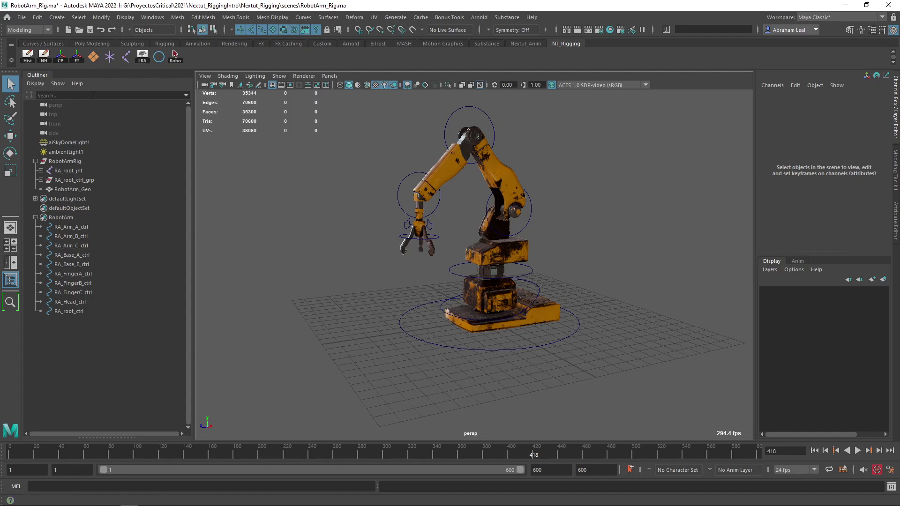
pyautogui.click(93, 56)
pyautogui.press('r')
pyautogui.moveTo(488, 319); pyautogui.dragTo(731, 321)
pyautogui.scroll(-3, 502, 326)
pyautogui.moveTo(633, 313); pyautogui.dragTo(558, 167, button='right')
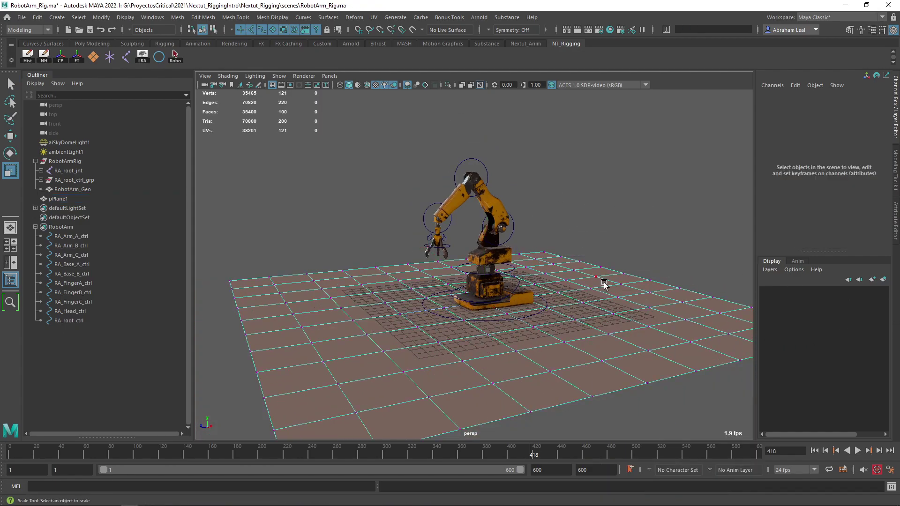
pyautogui.click(594, 270)
pyautogui.press('F8')
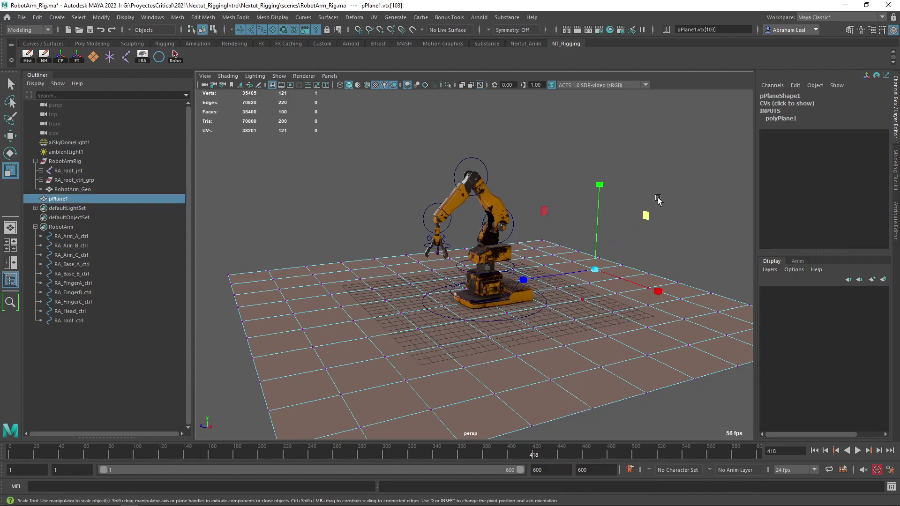
# Scrub through the compressed animation and set the playback end to frame 300
pyautogui.keyDown('alt'); pyautogui.moveTo(589, 268); pyautogui.dragTo(570, 263); pyautogui.keyUp('alt')
pyautogui.moveTo(392, 453); pyautogui.dragTo(413, 347)
pyautogui.moveTo(345, 451); pyautogui.dragTo(10, 450)
pyautogui.keyDown('alt'); pyautogui.moveTo(412, 328); pyautogui.dragTo(428, 311); pyautogui.keyUp('alt')
pyautogui.moveTo(198, 451); pyautogui.dragTo(403, 452)
pyautogui.moveTo(487, 450); pyautogui.dragTo(9, 455)
pyautogui.doubleClick(551, 469)
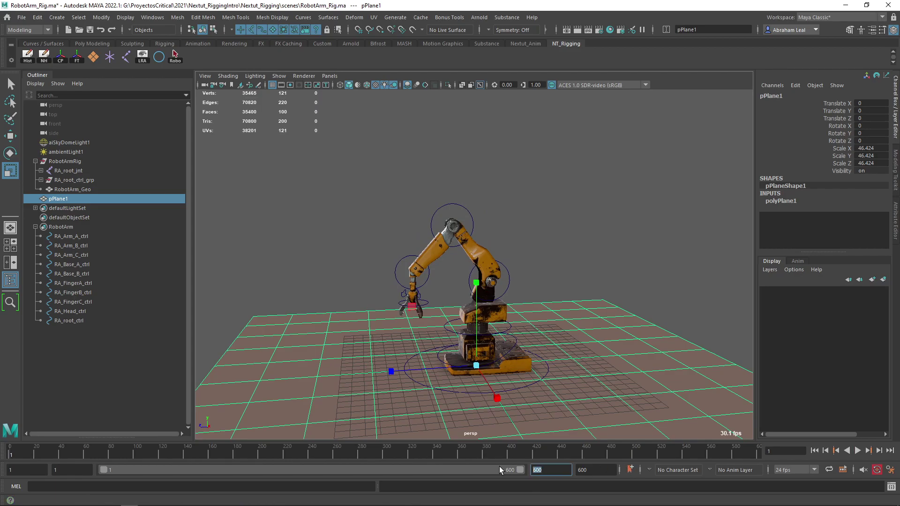
pyautogui.write('300')
pyautogui.press('Return')
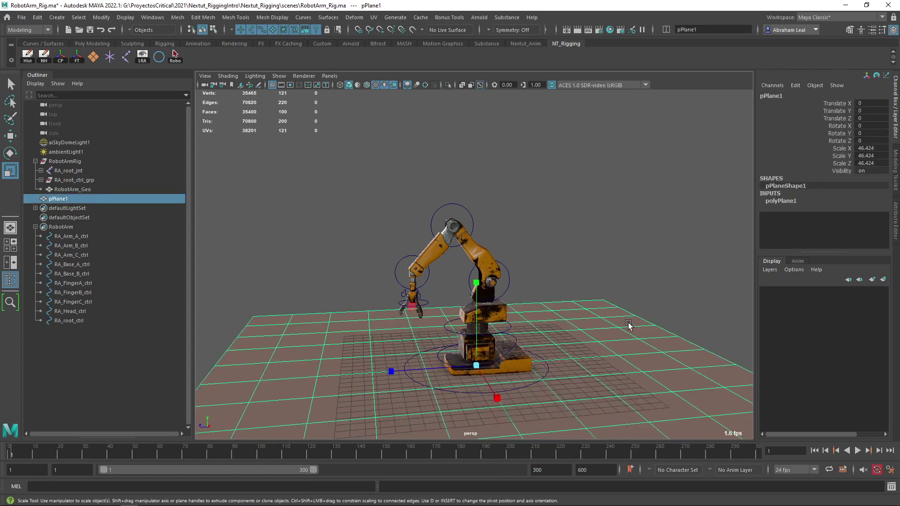
# Create a camera and rename it Shotcam
pyautogui.keyDown('alt'); pyautogui.moveTo(593, 329); pyautogui.dragTo(578, 315); pyautogui.keyUp('alt')
pyautogui.scroll(1, 576, 313)
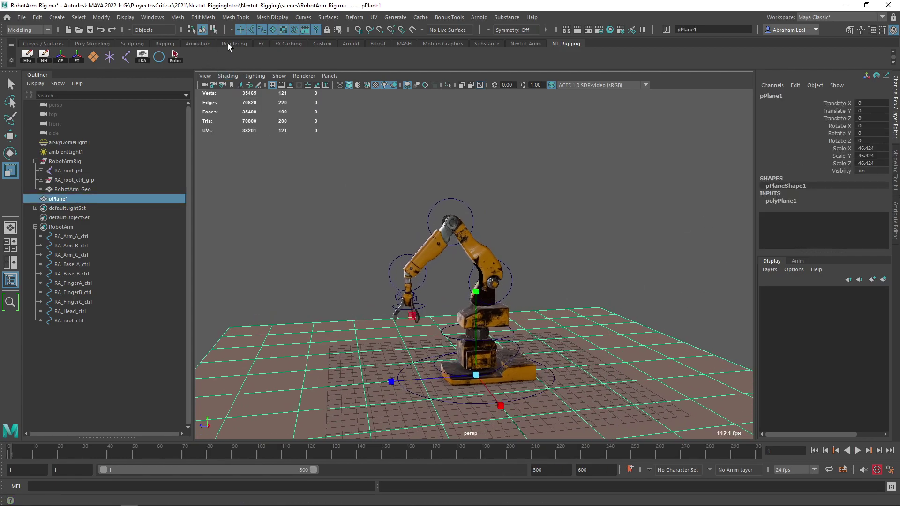
pyautogui.click(229, 43)
pyautogui.click(125, 57)
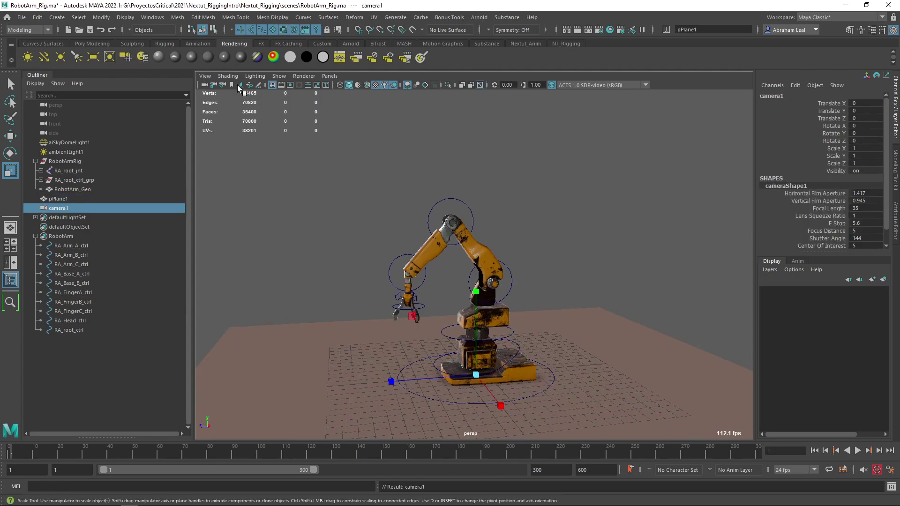
pyautogui.doubleClick(94, 210)
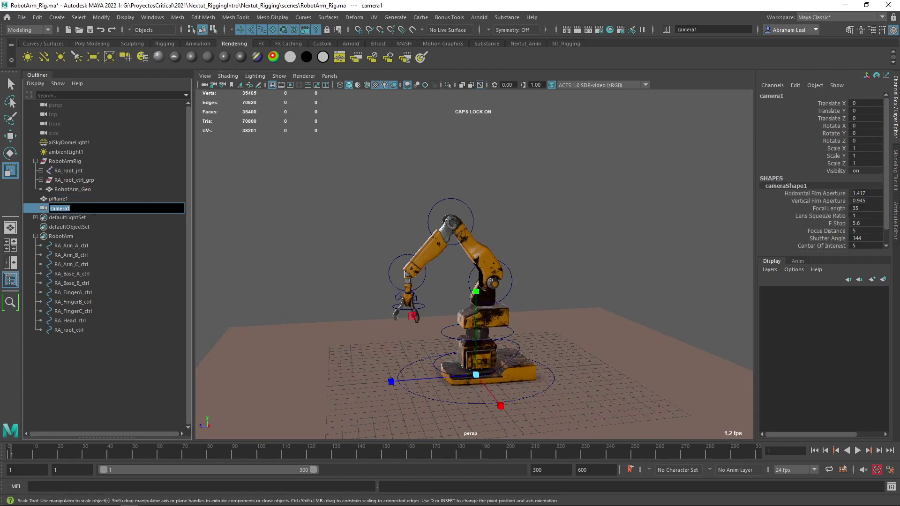
pyautogui.press('Return')
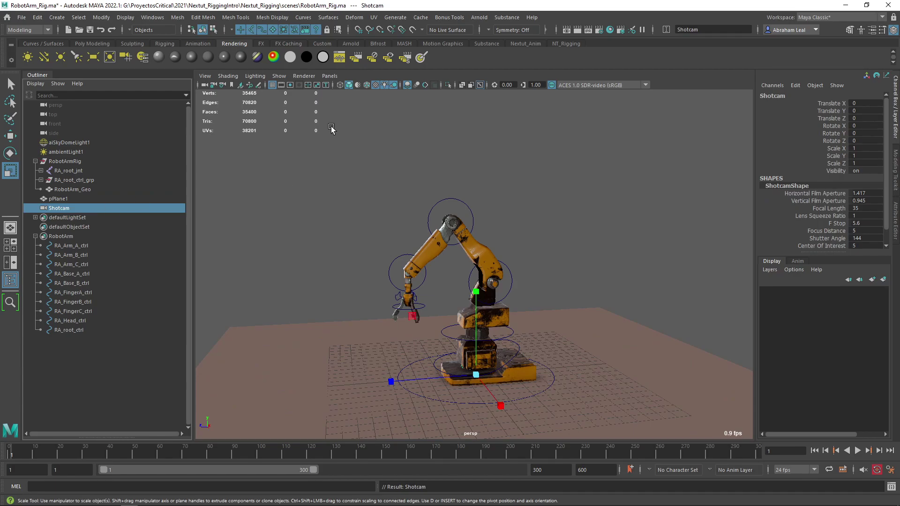
# Look through Shotcam and frame the whole robot arm, with the camera at about Rotate X -8.4 and Rotate Y 66
pyautogui.click(329, 76)
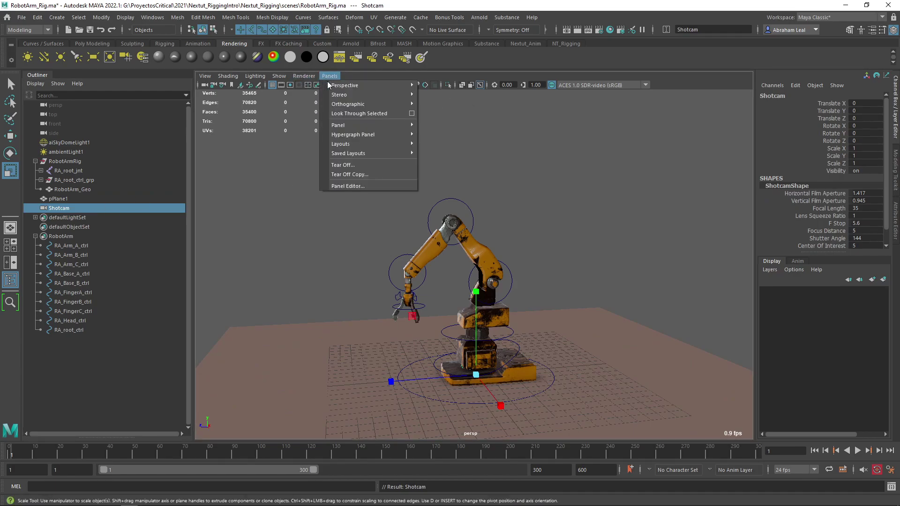
pyautogui.click(356, 115)
pyautogui.scroll(-5, 470, 192)
pyautogui.scroll(-5, 470, 191)
pyautogui.keyDown('alt'); pyautogui.moveTo(471, 191); pyautogui.dragTo(403, 211); pyautogui.keyUp('alt')
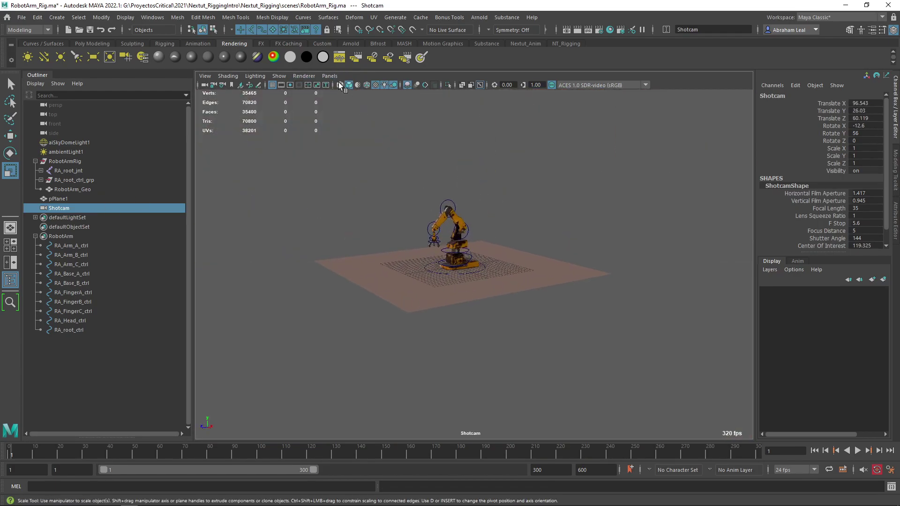
pyautogui.click(330, 75)
pyautogui.keyDown('alt'); pyautogui.moveTo(380, 217); pyautogui.dragTo(383, 240, button='middle'); pyautogui.keyUp('alt')
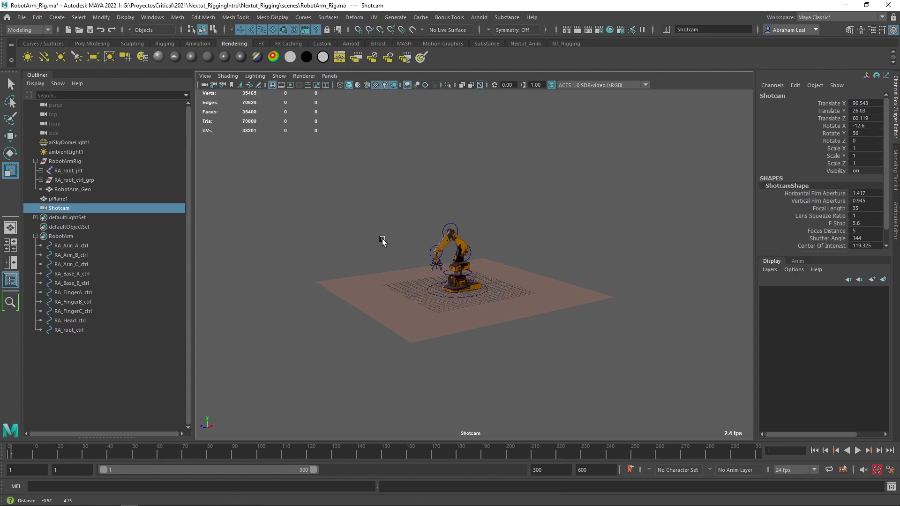
pyautogui.keyDown('alt'); pyautogui.moveTo(382, 240); pyautogui.dragTo(489, 273, button='right'); pyautogui.keyUp('alt')
pyautogui.keyDown('alt'); pyautogui.moveTo(489, 273); pyautogui.dragTo(466, 263); pyautogui.keyUp('alt')
pyautogui.keyDown('alt'); pyautogui.moveTo(446, 220); pyautogui.dragTo(481, 262, button='middle'); pyautogui.keyUp('alt')
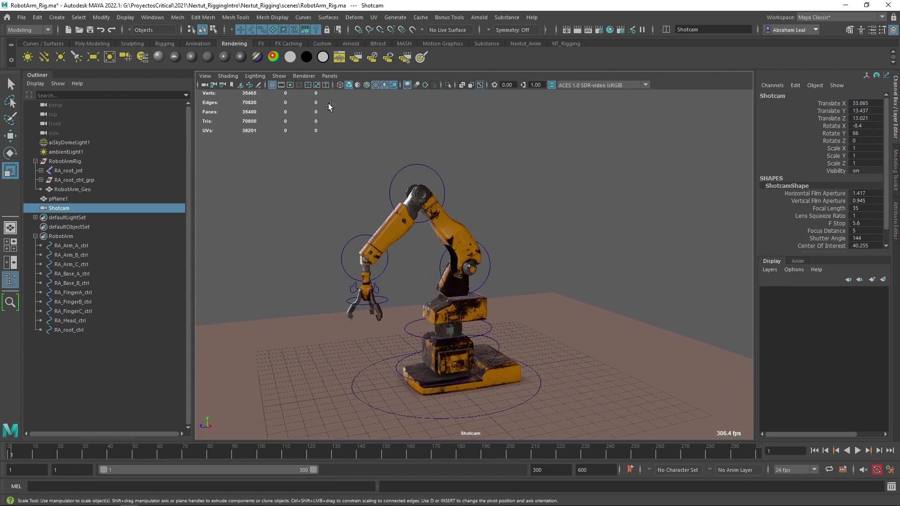
# Turn on the resolution gate and reframe the robot arm through Shotcam, checking frame 178 and rotating to about X -6, Y 85.6
pyautogui.click(291, 85)
pyautogui.keyDown('alt'); pyautogui.moveTo(408, 199); pyautogui.dragTo(477, 206); pyautogui.keyUp('alt')
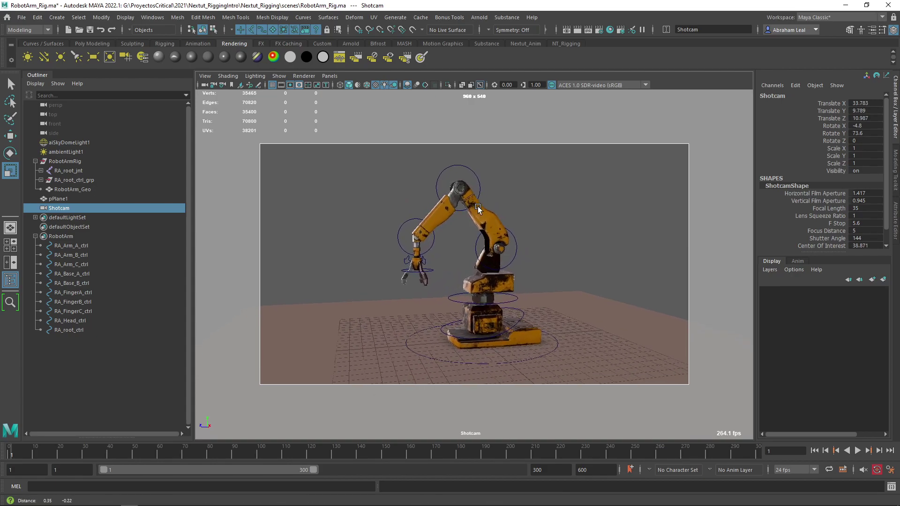
pyautogui.keyDown('alt'); pyautogui.moveTo(477, 206); pyautogui.dragTo(477, 202, button='right'); pyautogui.keyUp('alt')
pyautogui.keyDown('alt'); pyautogui.moveTo(477, 201); pyautogui.dragTo(477, 214, button='middle'); pyautogui.keyUp('alt')
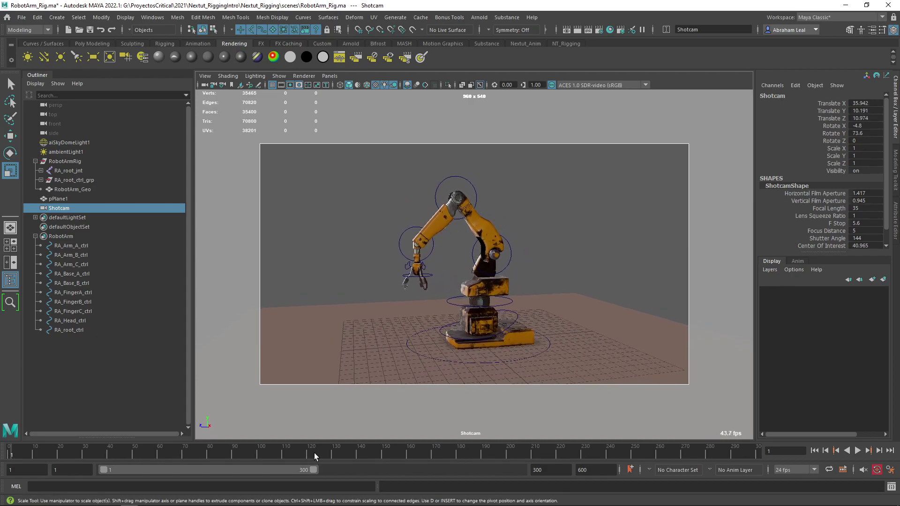
pyautogui.moveTo(314, 452); pyautogui.dragTo(456, 451)
pyautogui.scroll(-2, 487, 304)
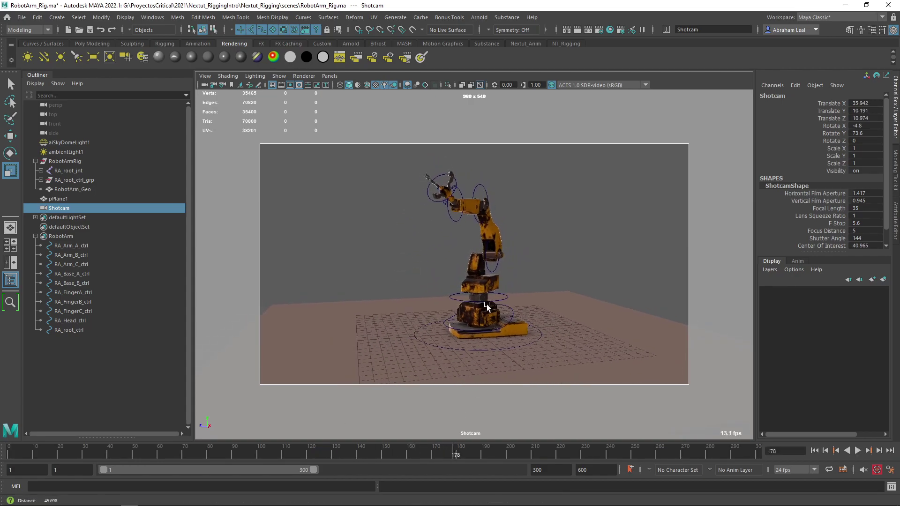
pyautogui.keyDown('alt'); pyautogui.moveTo(486, 304); pyautogui.dragTo(481, 303, button='right'); pyautogui.keyUp('alt')
pyautogui.keyDown('alt'); pyautogui.moveTo(483, 366); pyautogui.dragTo(468, 368); pyautogui.keyUp('alt')
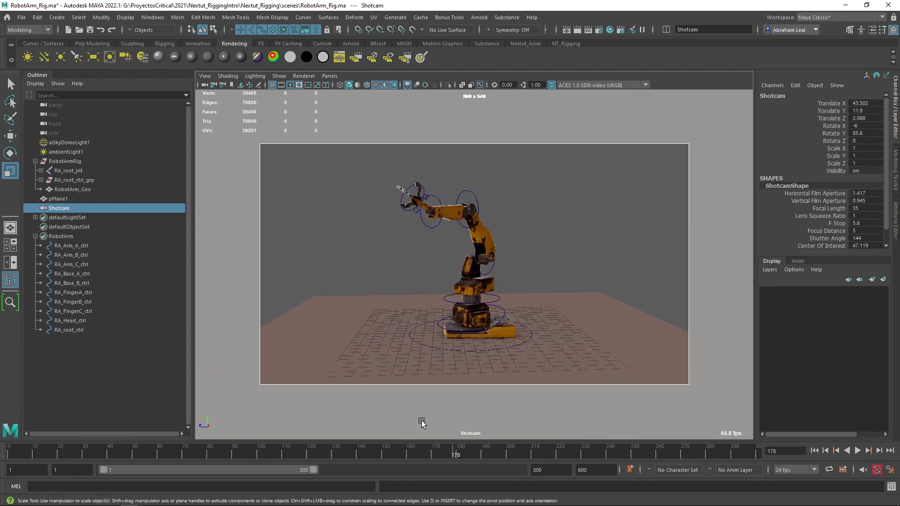
# Back at frame 1, reorient Shotcam to about Rotate X -3 and Rotate Y 70.4, and play the animation to check the framing
pyautogui.moveTo(421, 452); pyautogui.dragTo(10, 451)
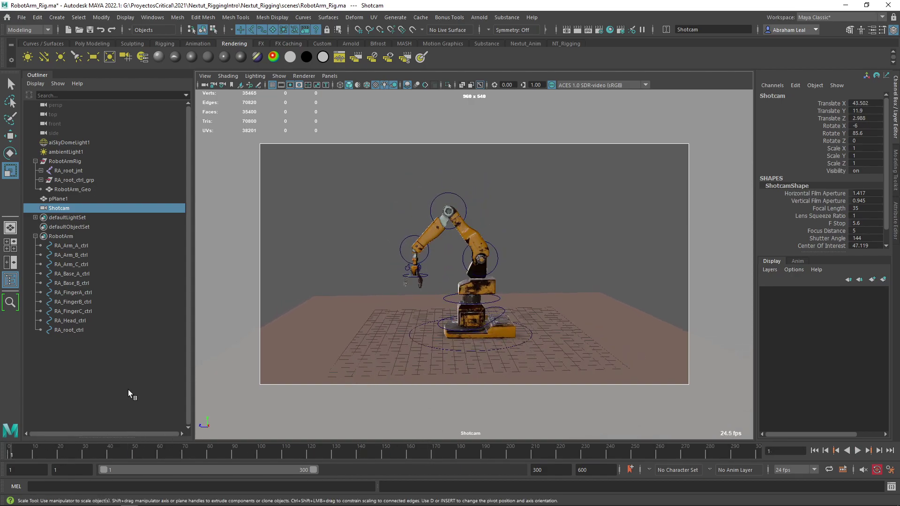
pyautogui.keyDown('alt'); pyautogui.moveTo(543, 229); pyautogui.dragTo(562, 223); pyautogui.keyUp('alt')
pyautogui.keyDown('alt'); pyautogui.moveTo(562, 224); pyautogui.dragTo(563, 243, button='right'); pyautogui.keyUp('alt')
pyautogui.keyDown('alt'); pyautogui.moveTo(563, 243); pyautogui.dragTo(561, 251, button='middle'); pyautogui.keyUp('alt')
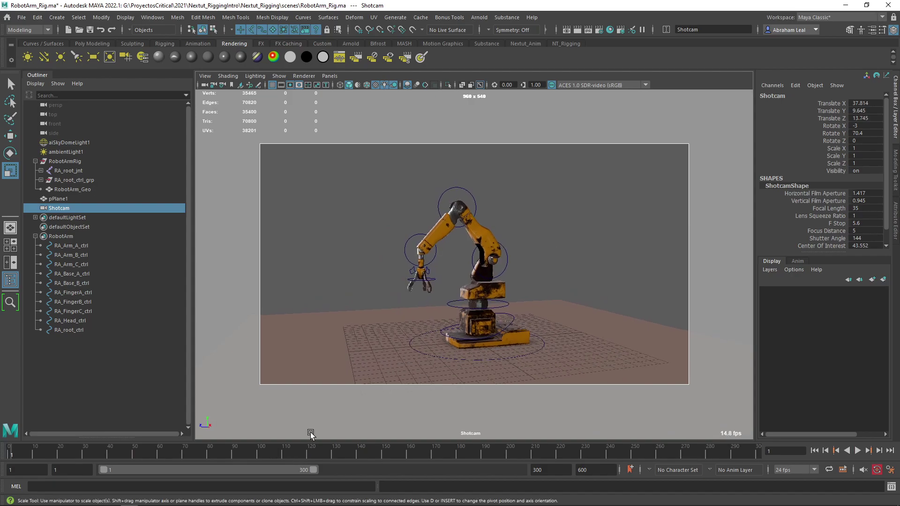
pyautogui.hotkey('alt', 'v')
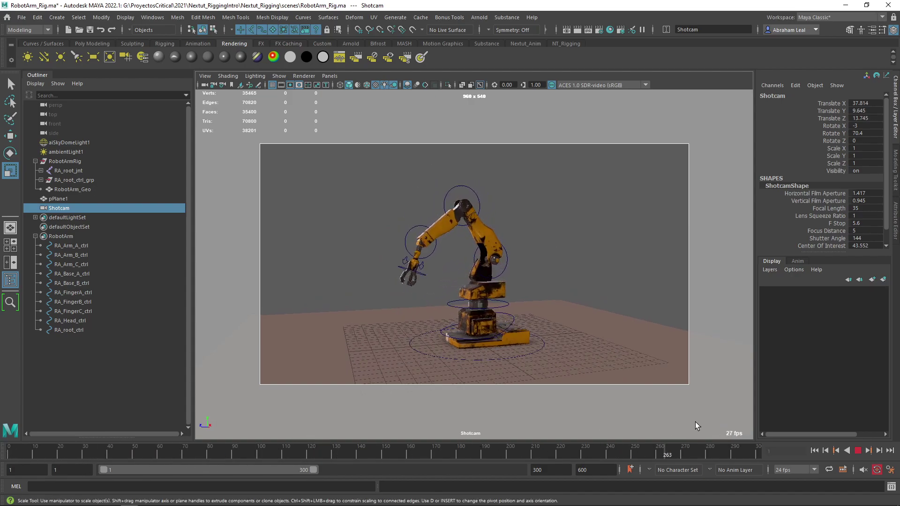
# Rotate the floor plane to about -13.9 in Y to face the camera and widen it along Z
pyautogui.click(596, 312)
pyautogui.press('e')
pyautogui.moveTo(480, 372); pyautogui.dragTo(449, 351)
pyautogui.press('r')
pyautogui.moveTo(389, 350); pyautogui.dragTo(368, 351)
# Select the plane's rear edge loop and raise it high behind the robot arm to form a backdrop wall
pyautogui.press('q')
pyautogui.moveTo(640, 323); pyautogui.dragTo(640, 214, button='right')
pyautogui.click(628, 305)
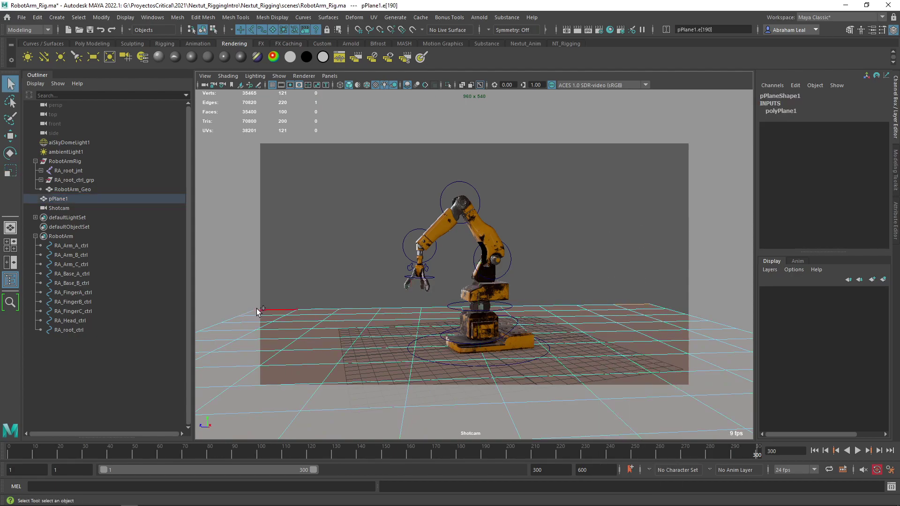
pyautogui.press('w')
pyautogui.moveTo(461, 223); pyautogui.dragTo(452, 15)
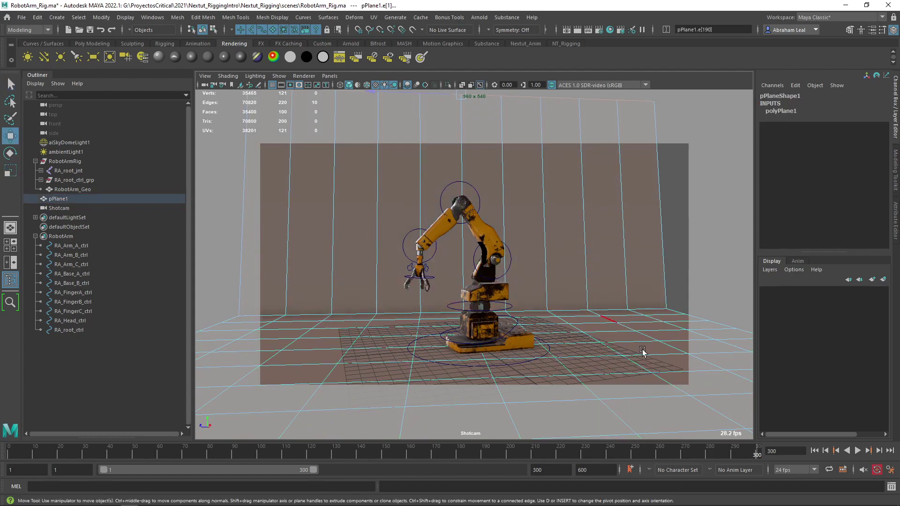
# Raise the next two edge loops by about 11.5 and 4.9 units in Y to curve the backdrop's transition
pyautogui.doubleClick(608, 308)
pyautogui.moveTo(465, 230); pyautogui.dragTo(463, 143)
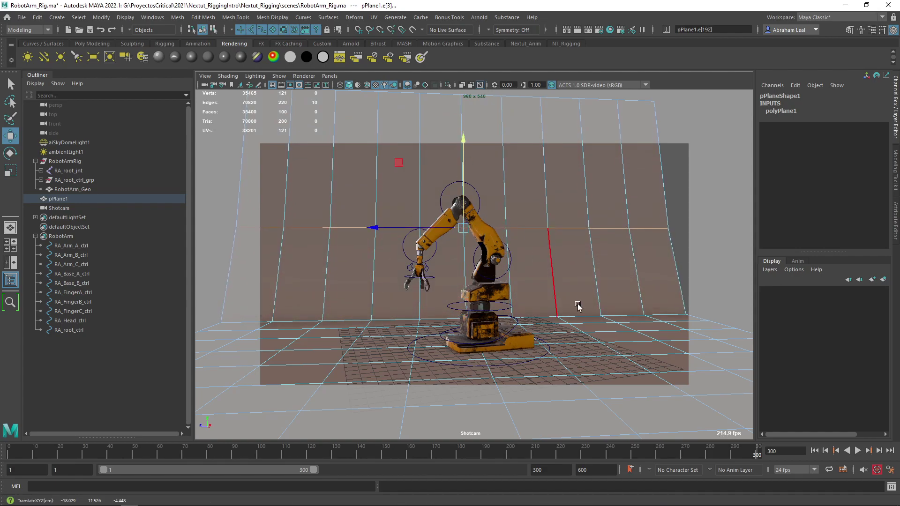
pyautogui.doubleClick(583, 312)
pyautogui.moveTo(464, 232); pyautogui.dragTo(466, 191)
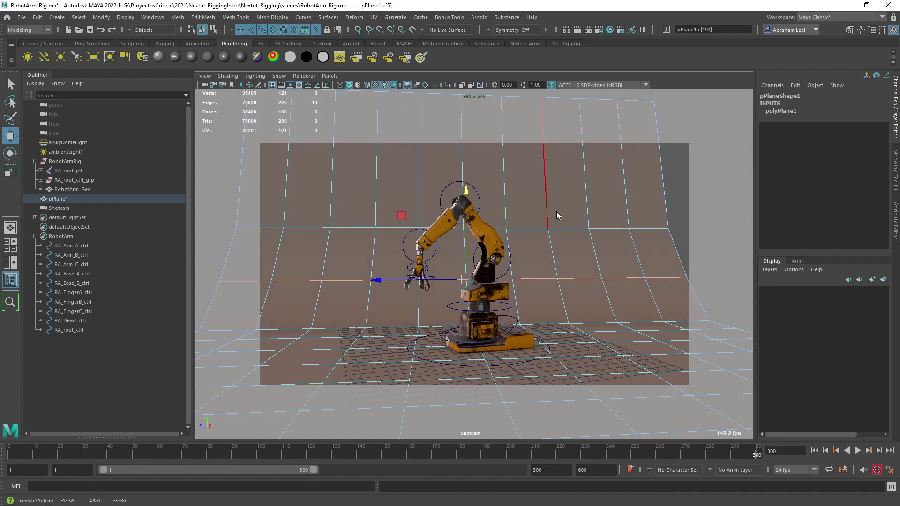
# Return the backdrop plane to object mode, scale it along Z to about 76.7 and smooth its mesh
pyautogui.moveTo(556, 213); pyautogui.dragTo(604, 208, button='right')
pyautogui.press('r')
pyautogui.moveTo(392, 348); pyautogui.dragTo(366, 347)
pyautogui.moveTo(478, 247); pyautogui.dragTo(479, 259, button='middle')
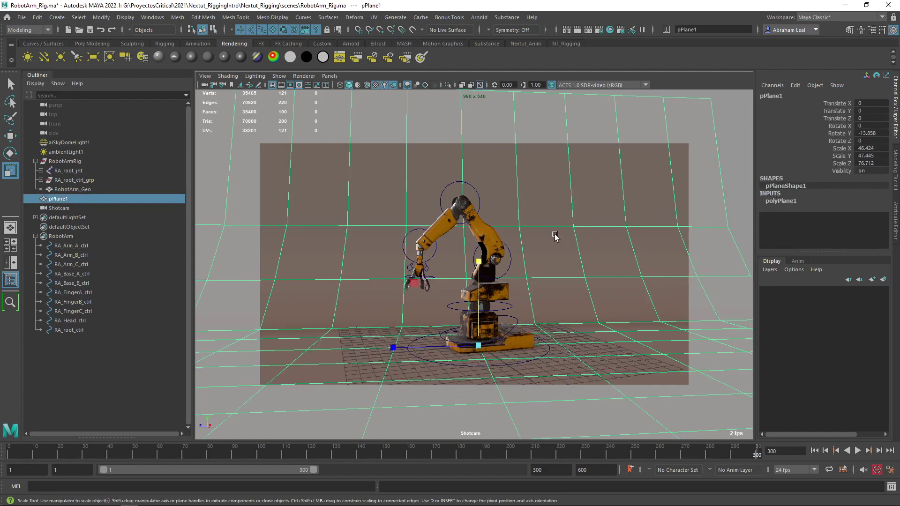
pyautogui.click(649, 188)
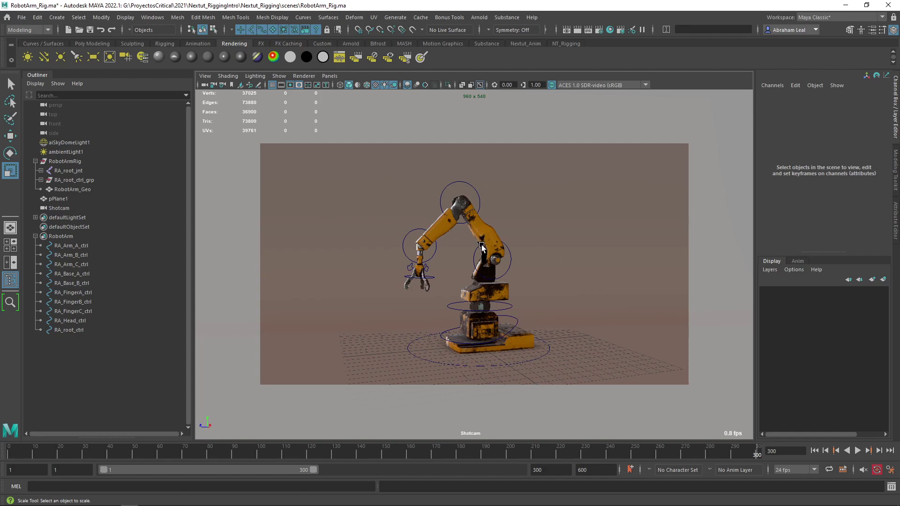
# Delete ambientLight1 and save the scene
pyautogui.click(66, 153)
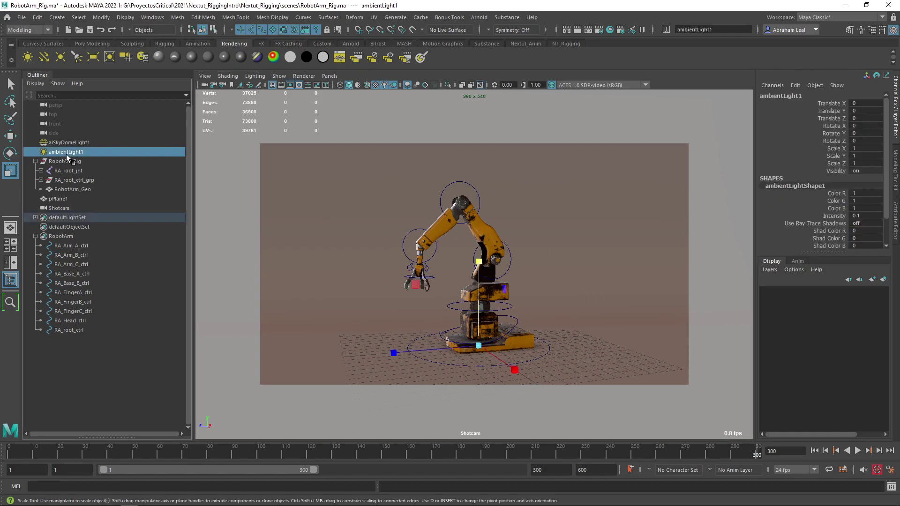
pyautogui.press('Delete')
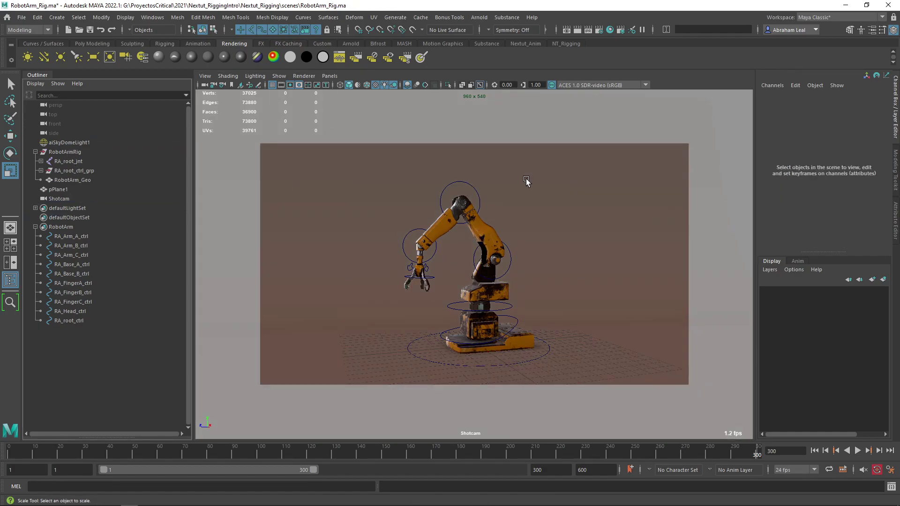
pyautogui.hotkey('ctrl', 's')
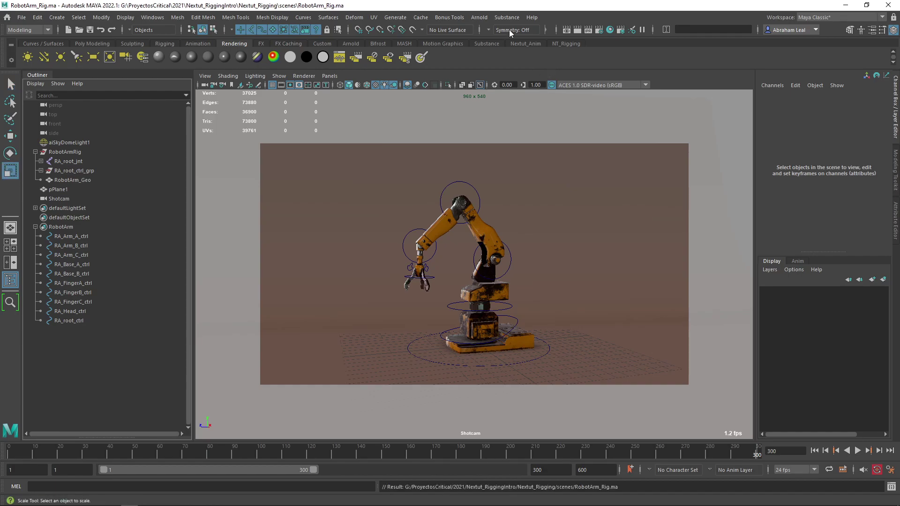
# Set Arnold's render device to GPU in the render settings
pyautogui.click(601, 29)
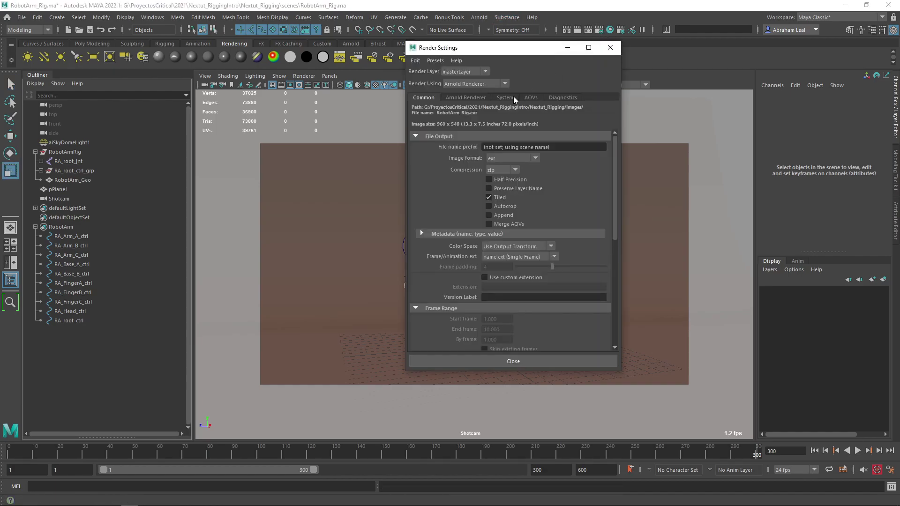
pyautogui.click(501, 97)
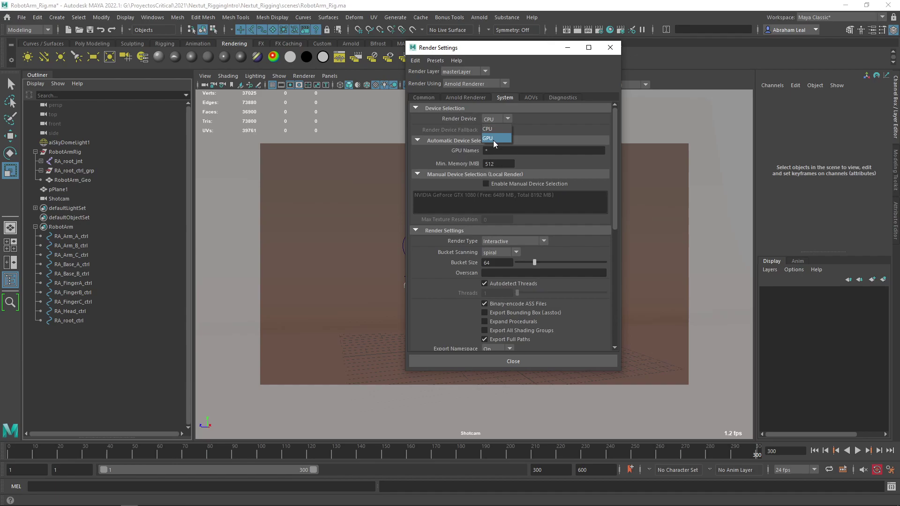
pyautogui.click(492, 138)
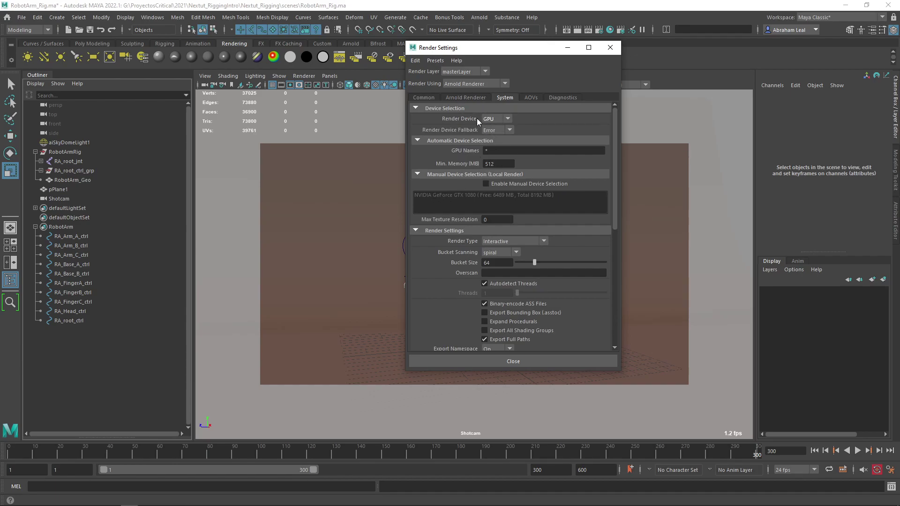
pyautogui.click(608, 48)
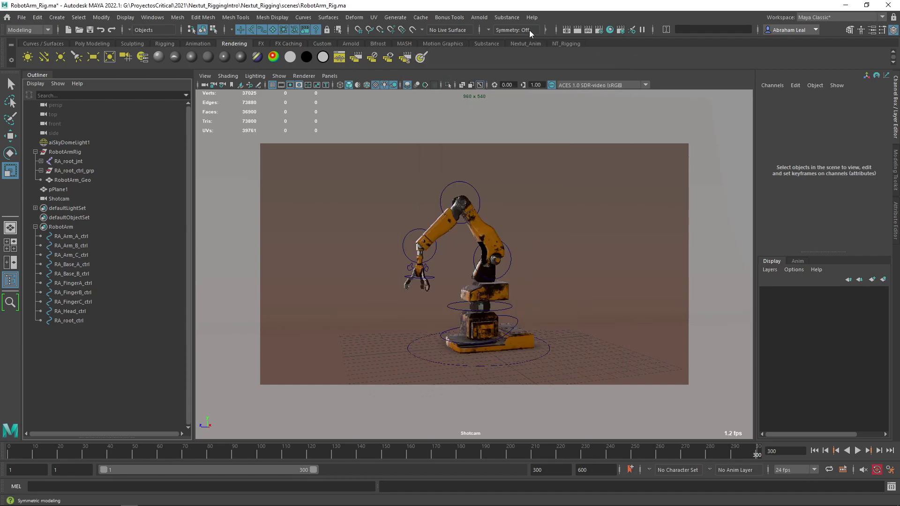
# Render the Shotcam view in the Arnold RenderView, enlarging its window and inspecting the image
pyautogui.click(478, 17)
pyautogui.click(489, 36)
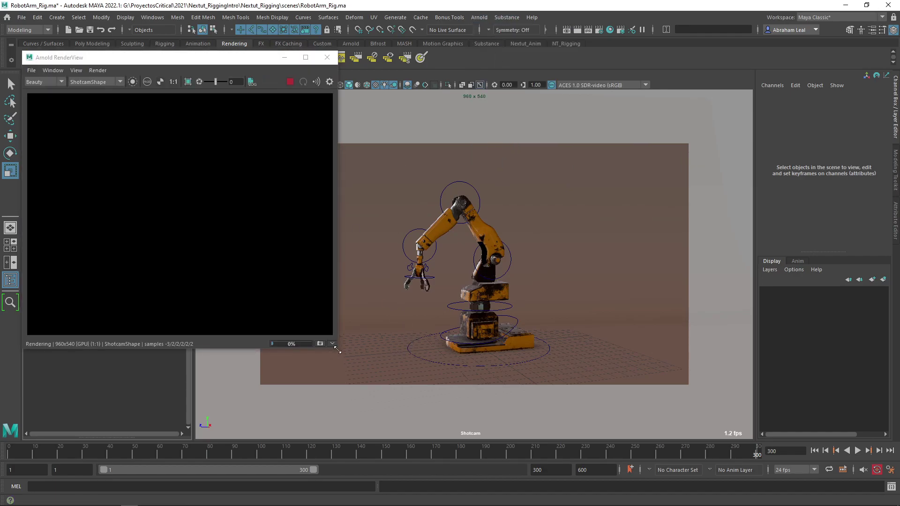
pyautogui.moveTo(338, 351); pyautogui.dragTo(562, 375)
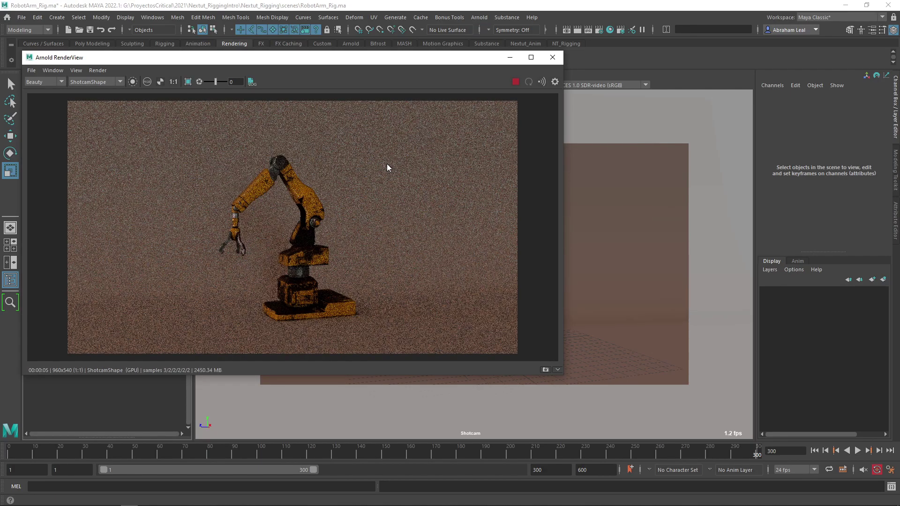
pyautogui.scroll(2, 299, 227)
pyautogui.scroll(-3, 303, 235)
pyautogui.scroll(2, 345, 256)
pyautogui.scroll(-1, 316, 248)
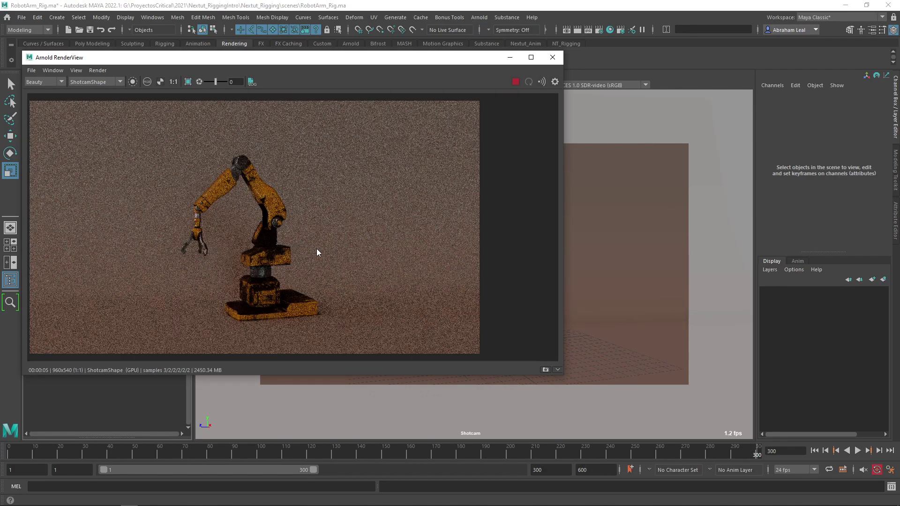
pyautogui.moveTo(282, 58); pyautogui.dragTo(454, 73)
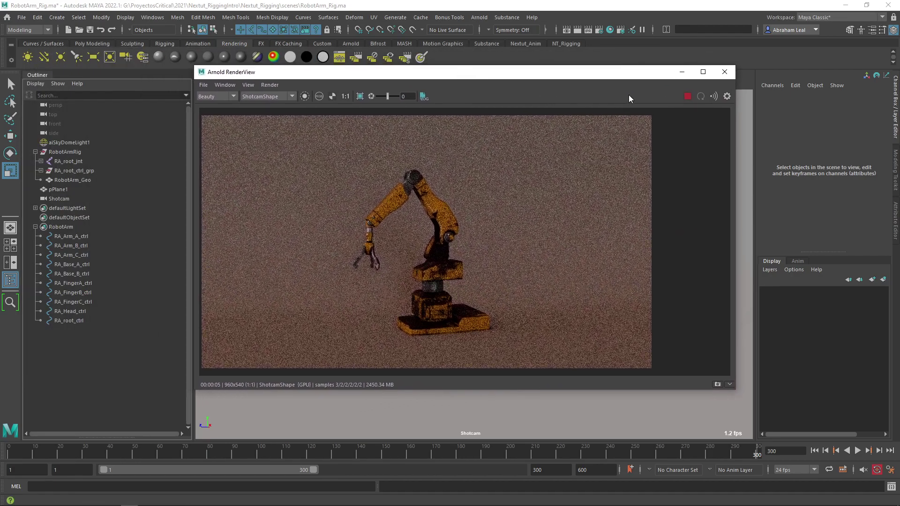
# Show the attributes of aiSkyDomeLight1 and minimize the render window
pyautogui.click(60, 143)
pyautogui.moveTo(377, 73); pyautogui.dragTo(274, 75)
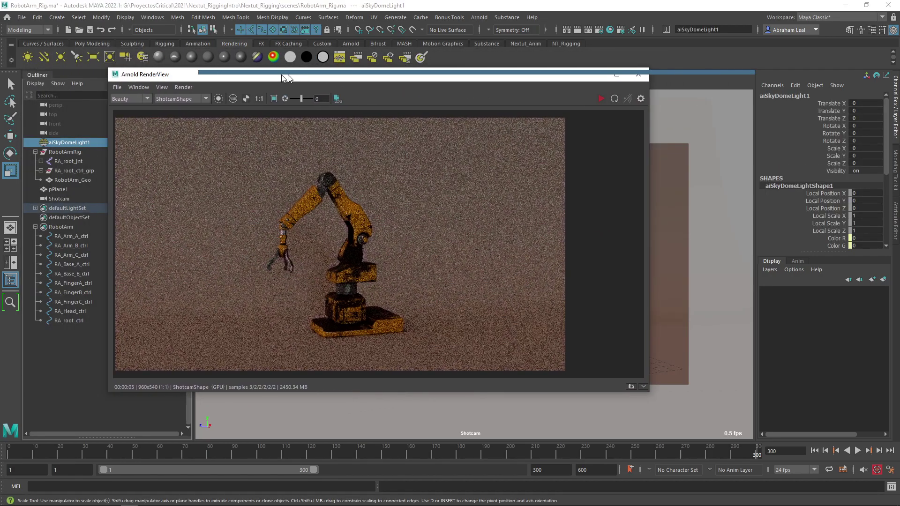
pyautogui.hotkey('ctrl', 'a')
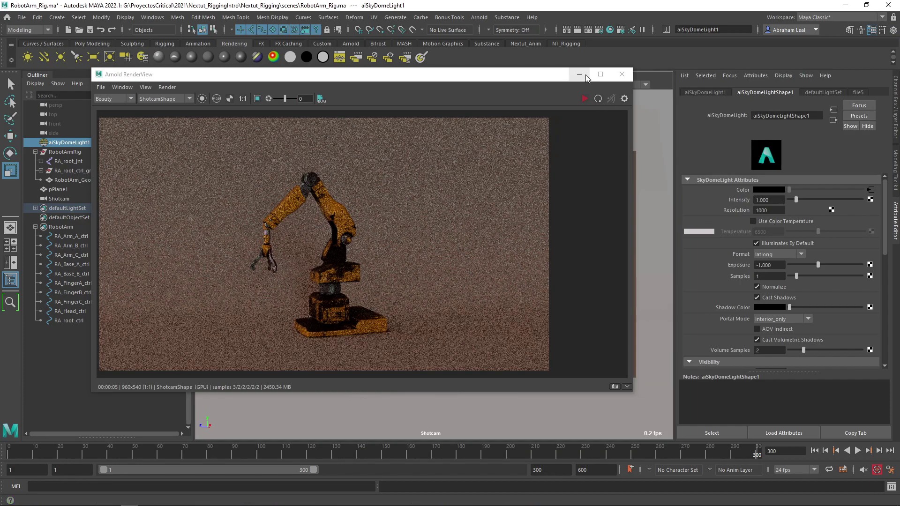
pyautogui.click(581, 75)
# Switch to the perspective view, create an Arnold area light and scale it up uniformly
pyautogui.click(572, 233)
pyautogui.press('space')
pyautogui.moveTo(575, 243); pyautogui.dragTo(496, 93)
pyautogui.click(479, 17)
pyautogui.moveTo(496, 66)
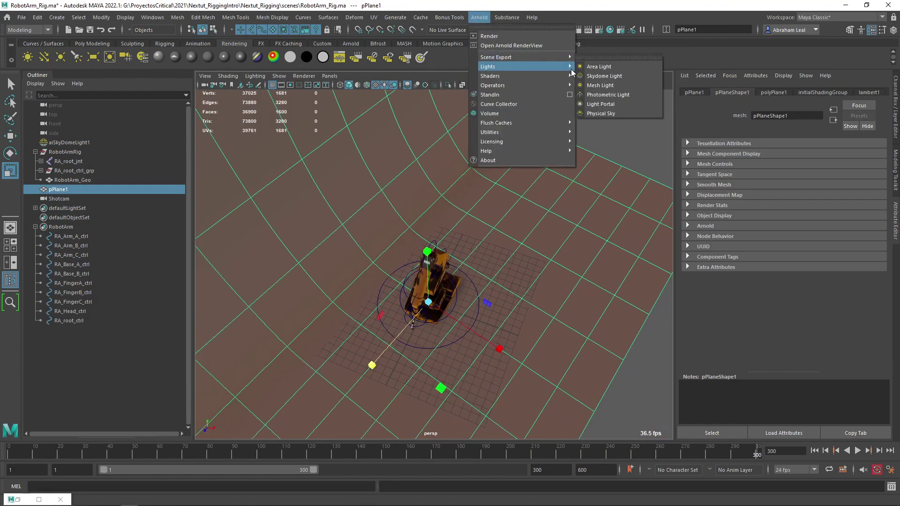
pyautogui.click(604, 67)
pyautogui.moveTo(443, 302); pyautogui.dragTo(512, 301)
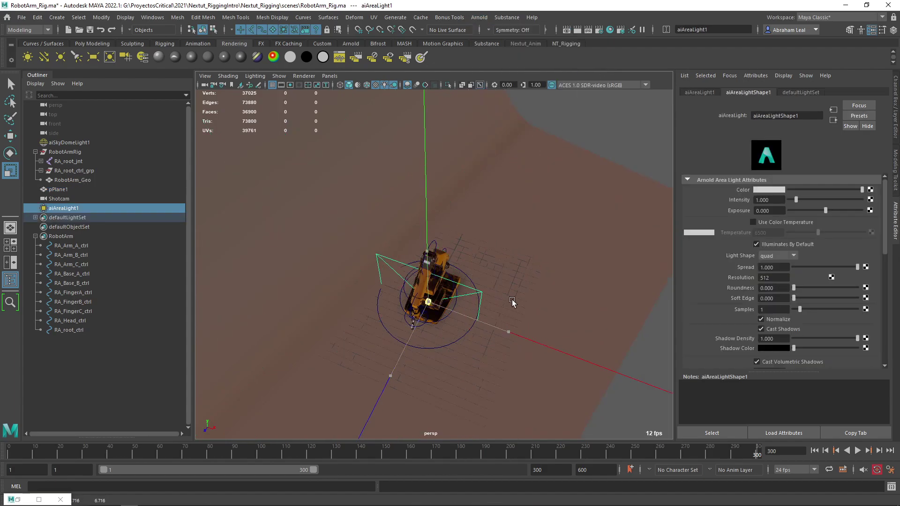
# Raise the area light well above the robot arm and rotate it to point straight down
pyautogui.press('w')
pyautogui.moveTo(420, 119); pyautogui.dragTo(420, 100)
pyautogui.keyDown('alt'); pyautogui.moveTo(473, 197); pyautogui.dragTo(496, 124); pyautogui.keyUp('alt')
pyautogui.press('e')
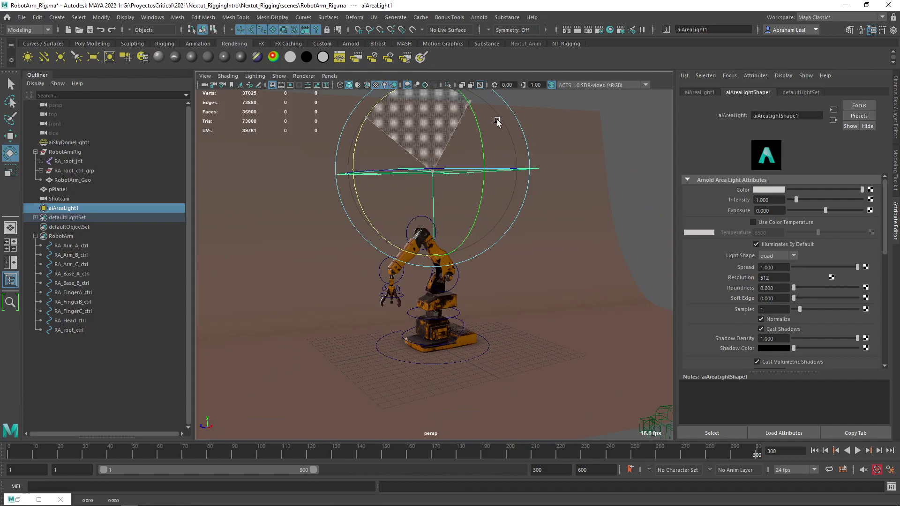
pyautogui.press('w')
pyautogui.moveTo(435, 132); pyautogui.dragTo(436, 99)
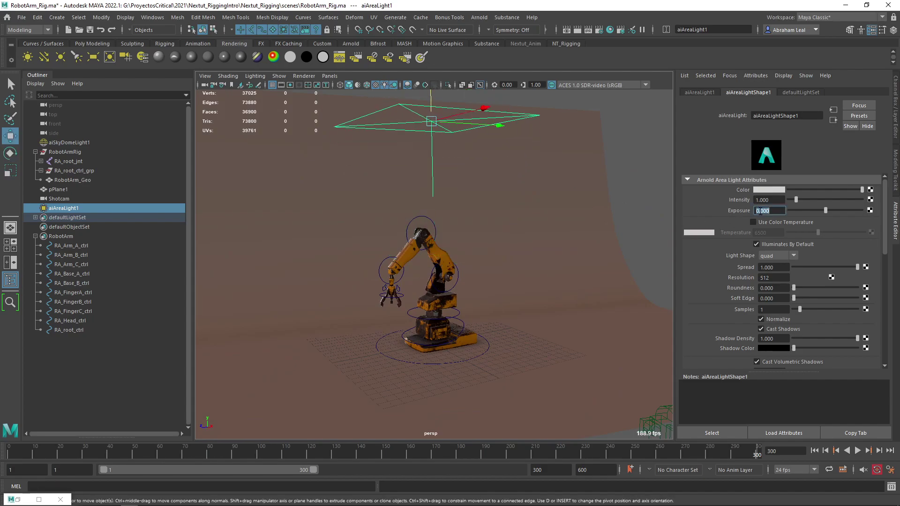
# Set the area light's exposure to 10 and restart the Arnold render to check the lighting
pyautogui.click(759, 211)
pyautogui.write('10')
pyautogui.press('Return')
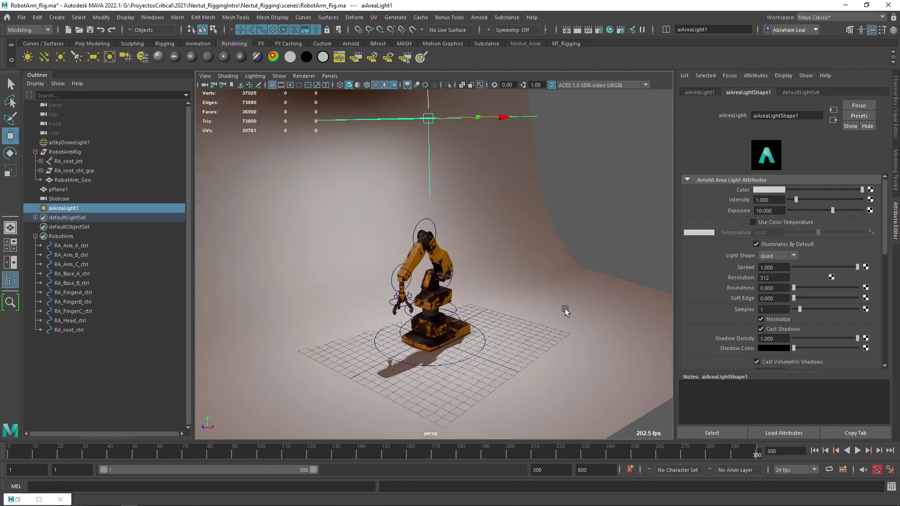
pyautogui.doubleClick(25, 500)
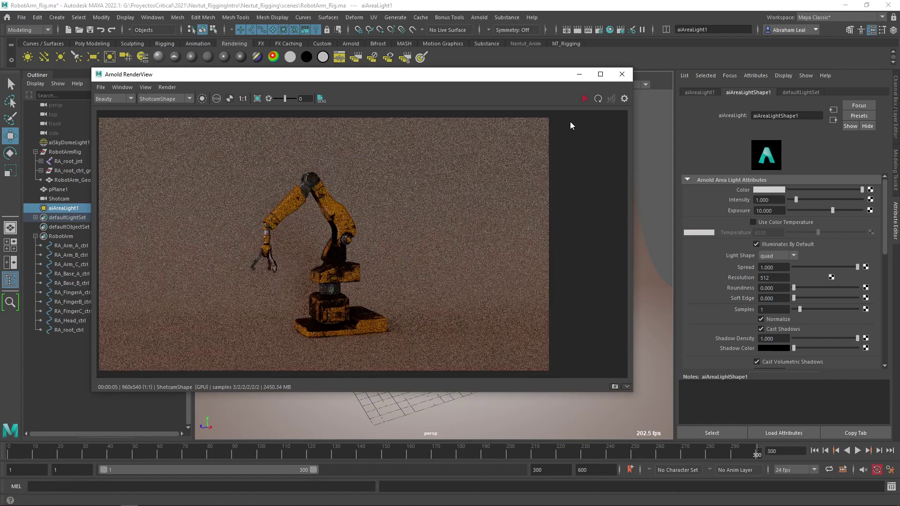
pyautogui.click(583, 99)
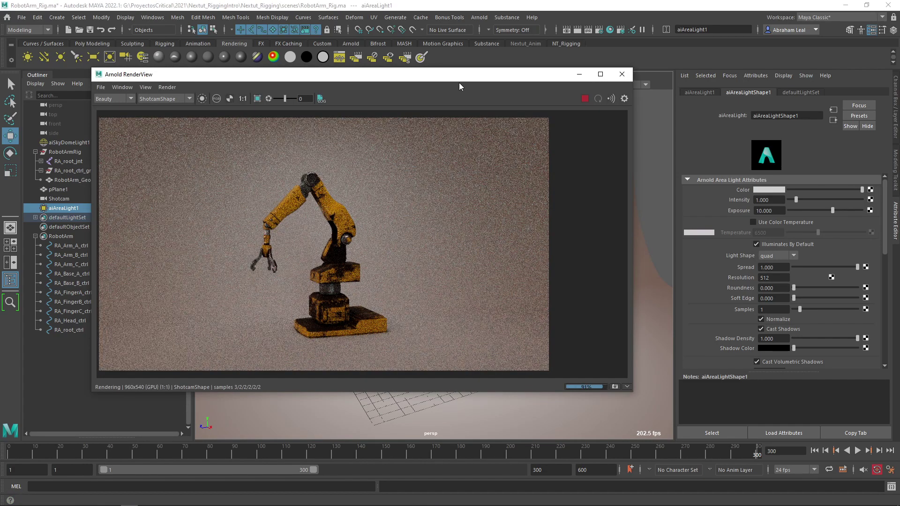
# Try area light exposures of 14, 12 and 11.5 while watching the live render
pyautogui.moveTo(458, 78); pyautogui.dragTo(427, 69)
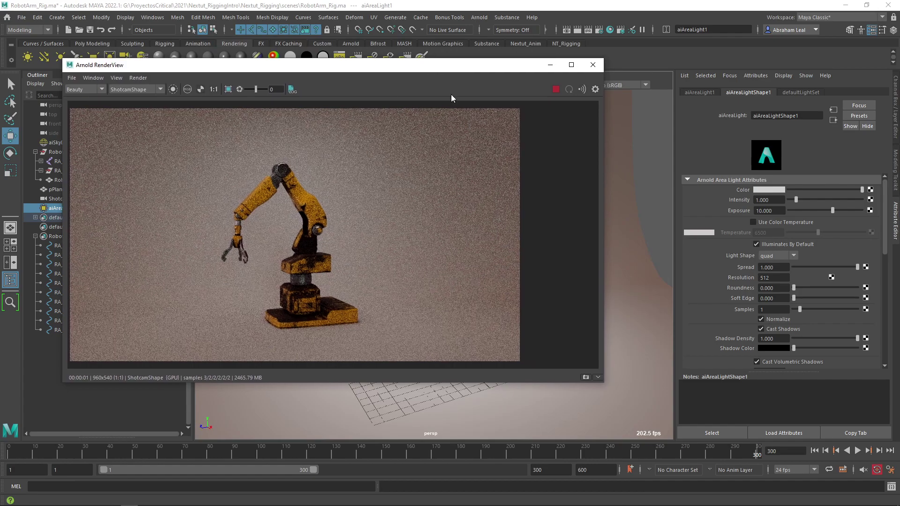
pyautogui.moveTo(479, 70)
pyautogui.mouseDown()
pyautogui.moveTo(261, 105)
pyautogui.moveTo(475, 80)
pyautogui.moveTo(327, 109)
pyautogui.moveTo(500, 67)
pyautogui.moveTo(484, 72)
pyautogui.mouseUp()
pyautogui.click(771, 210)
pyautogui.write('14')
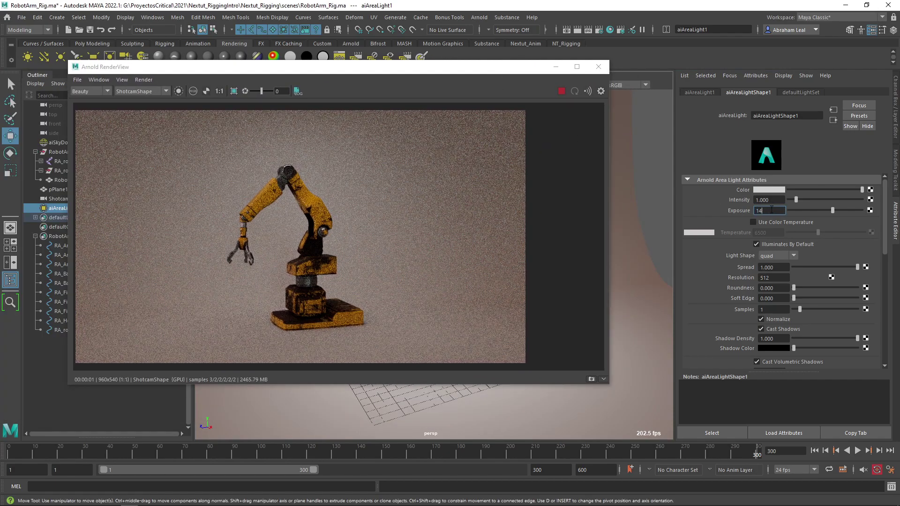
pyautogui.press('Return')
pyautogui.write('12')
pyautogui.press('Return')
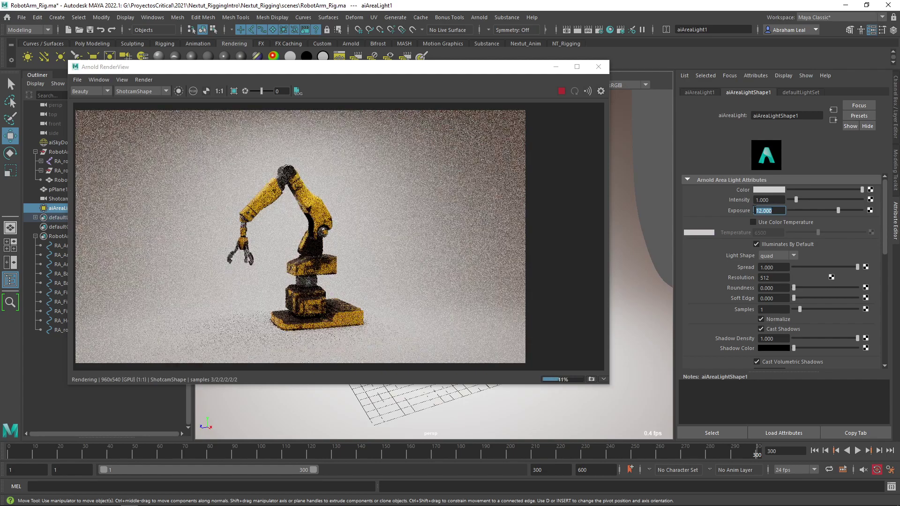
pyautogui.write('11.5')
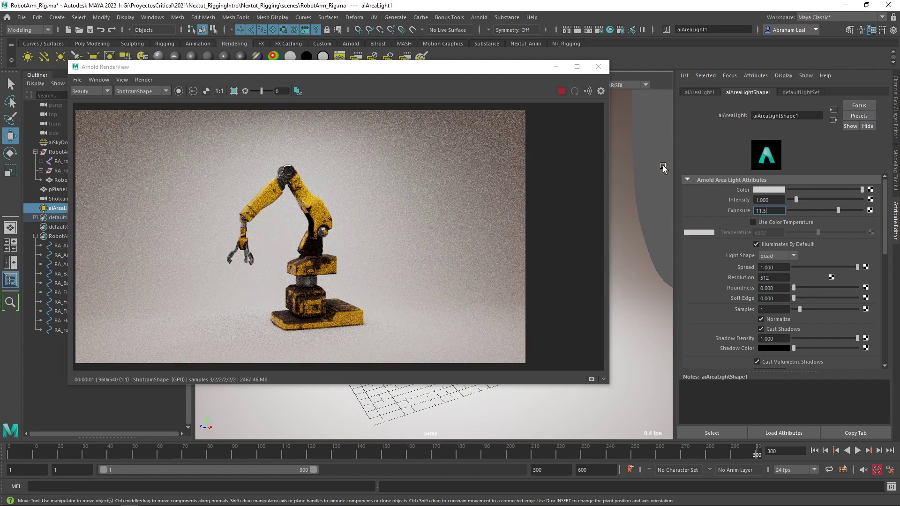
pyautogui.press('Return')
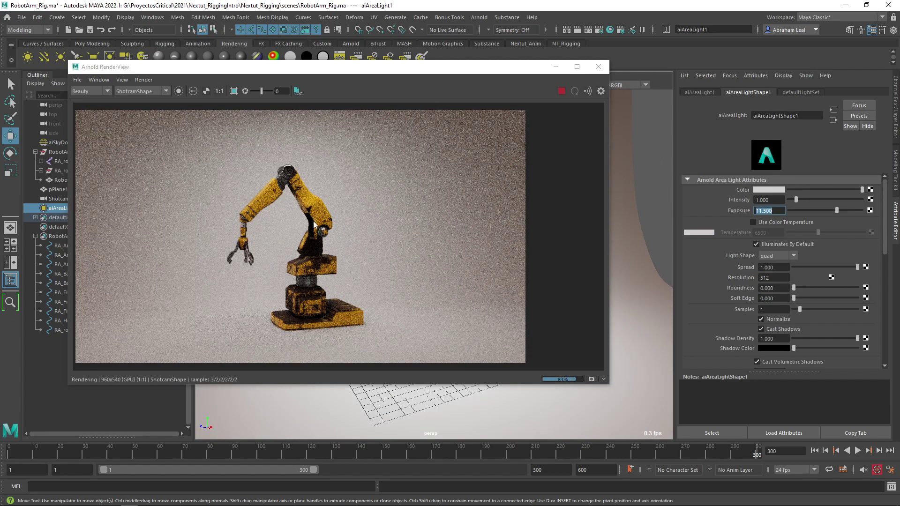
# Reduce the area light's spread to 0.276 and check the more focused lighting on the robot arm
pyautogui.moveTo(795, 267); pyautogui.dragTo(810, 270)
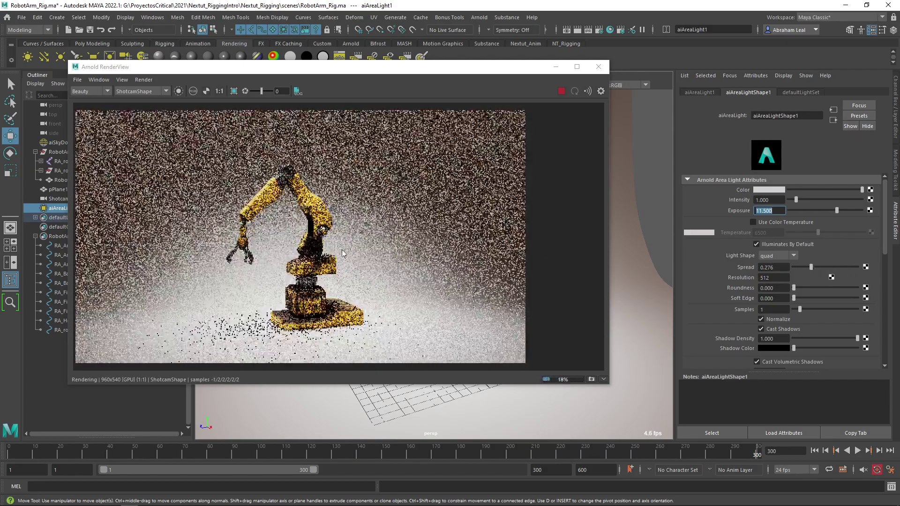
pyautogui.scroll(-1, 312, 242)
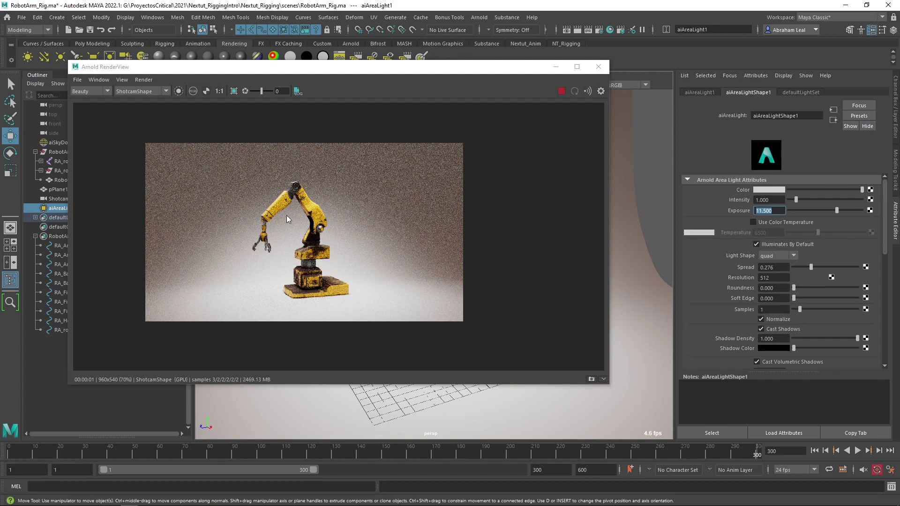
pyautogui.scroll(2, 287, 219)
pyautogui.scroll(-1, 209, 187)
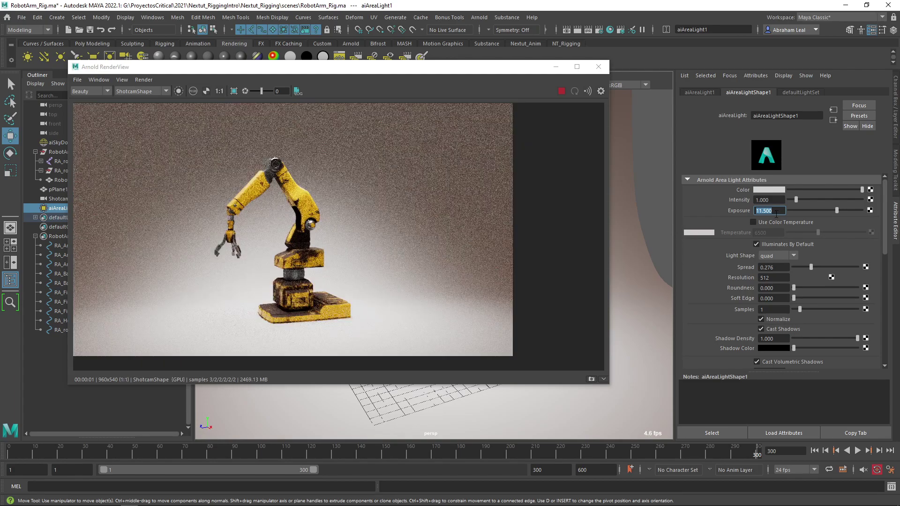
# Set the area light's exposure to 10 and inspect the robot arm and backdrop in the render
pyautogui.write('10')
pyautogui.press('Return')
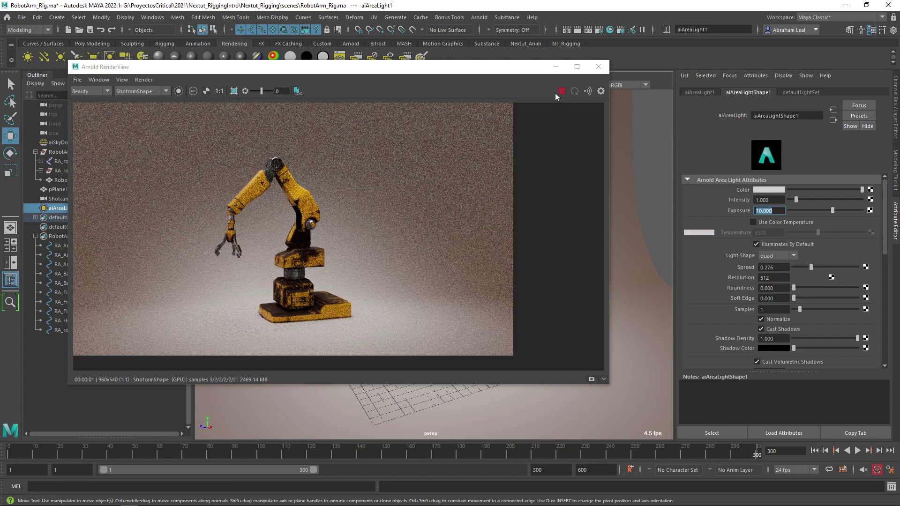
pyautogui.scroll(3, 326, 212)
pyautogui.moveTo(305, 215); pyautogui.dragTo(356, 207, button='middle')
pyautogui.scroll(-3, 356, 207)
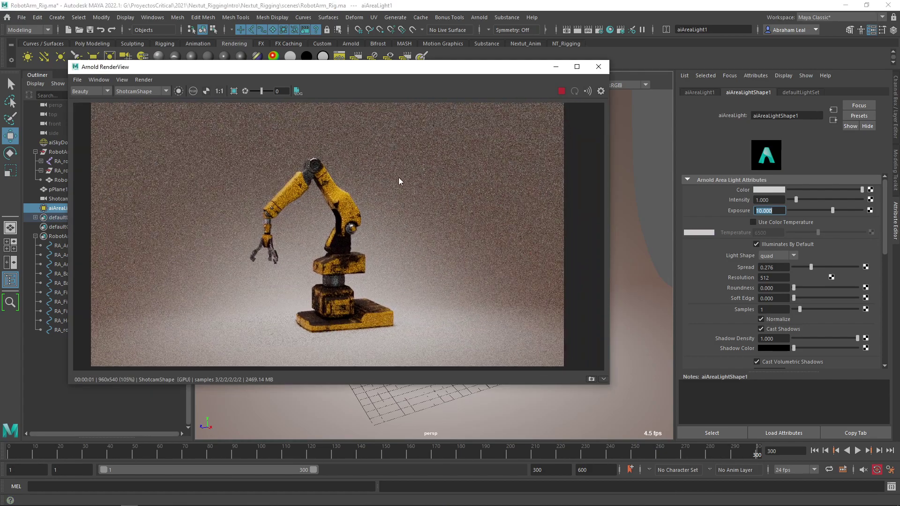
pyautogui.scroll(-1, 398, 177)
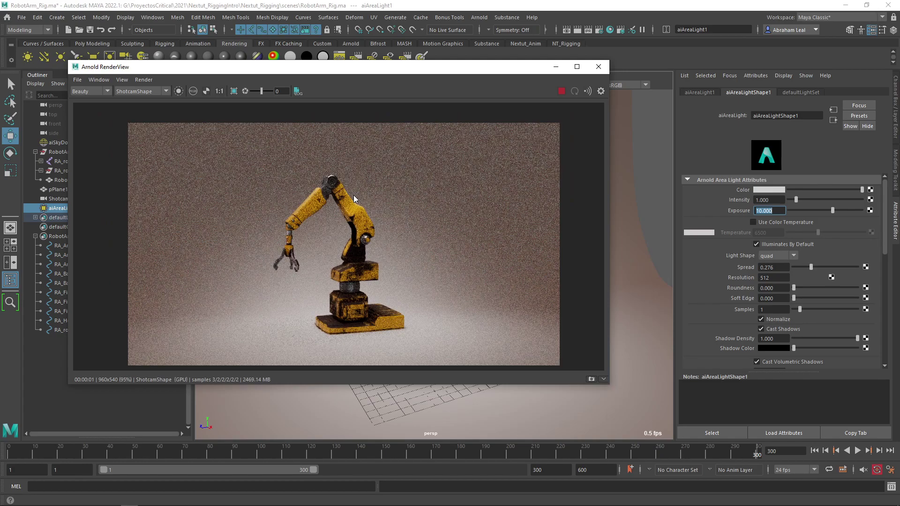
# Enable adaptive sampling in the Arnold renderer settings and inspect the robot arm's render quality up close
pyautogui.click(598, 29)
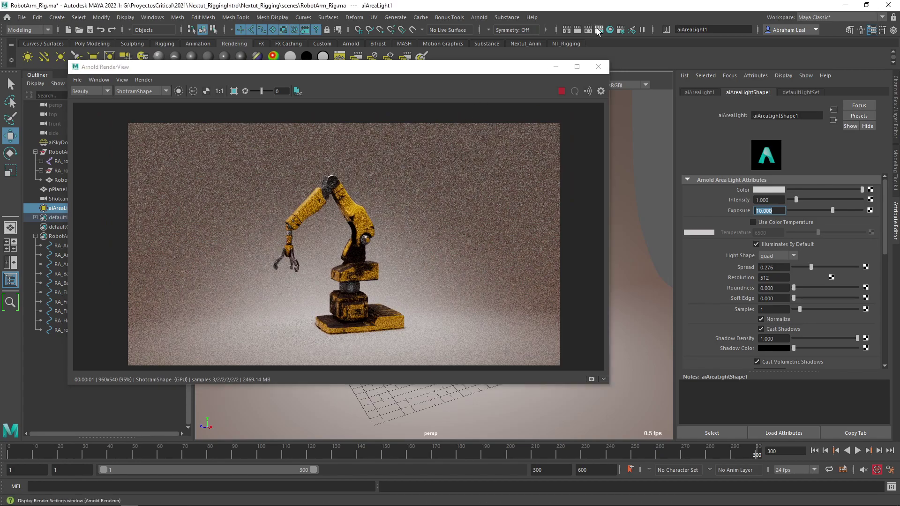
pyautogui.click(465, 97)
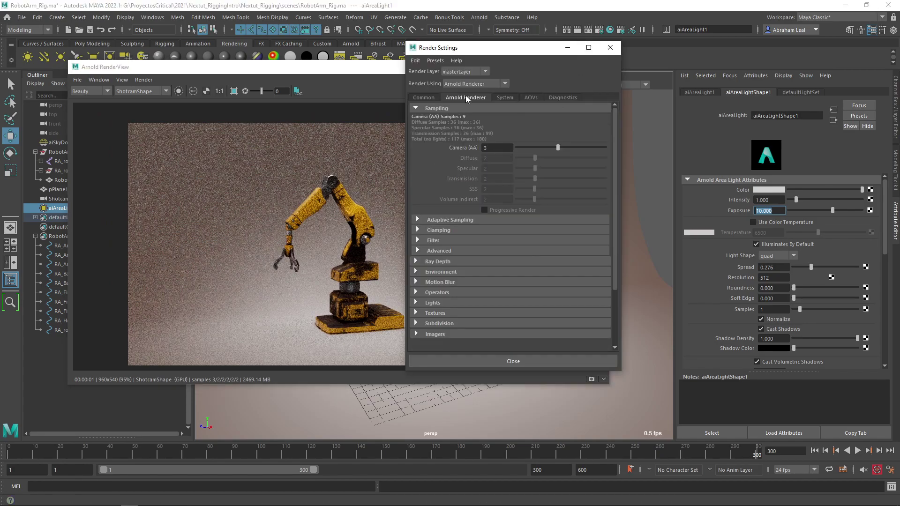
pyautogui.click(425, 221)
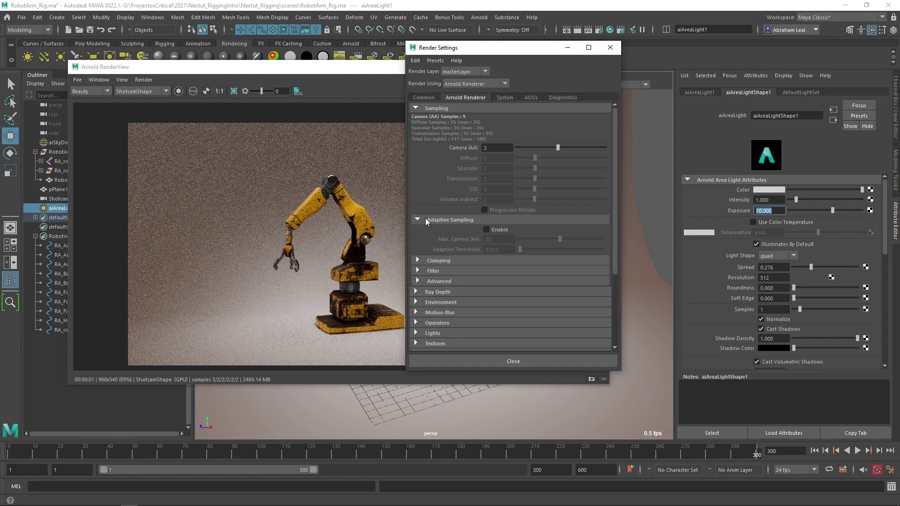
pyautogui.click(486, 230)
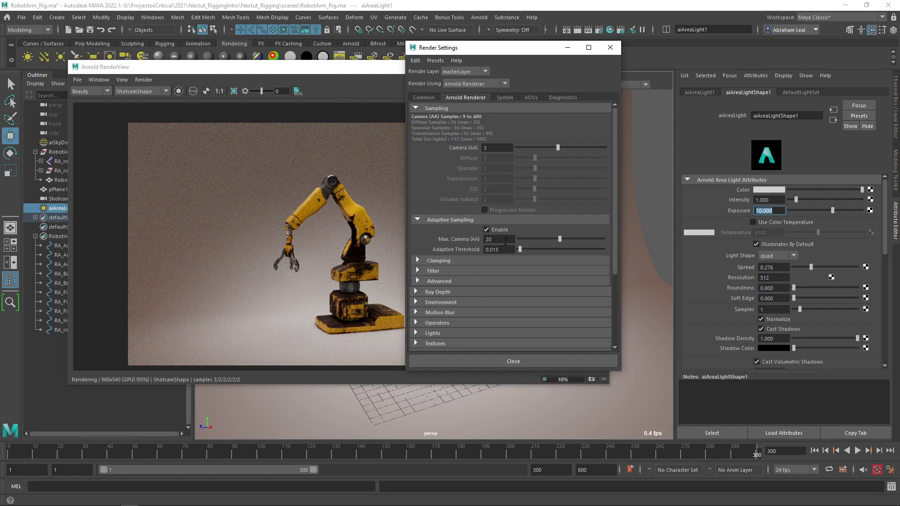
pyautogui.click(359, 215)
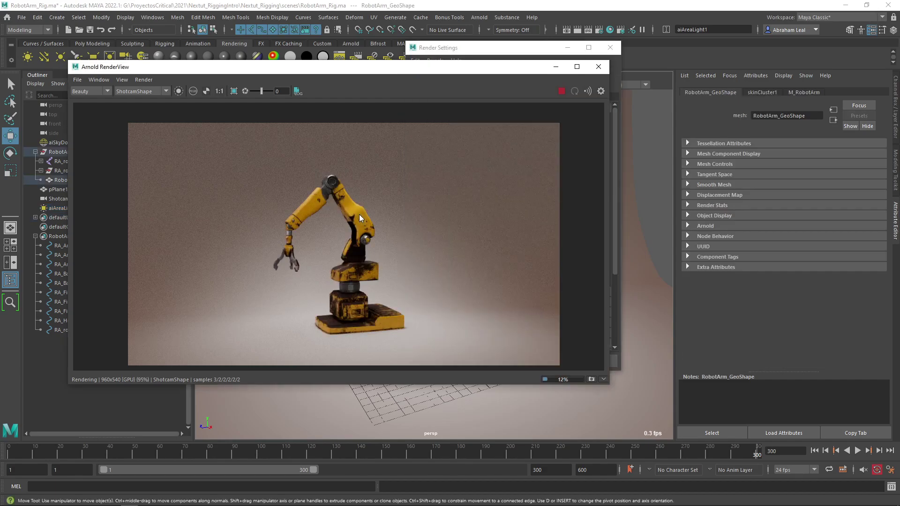
pyautogui.scroll(5, 359, 215)
# Stop the render and change the render image size preset to HD_1080
pyautogui.click(559, 92)
pyautogui.click(527, 51)
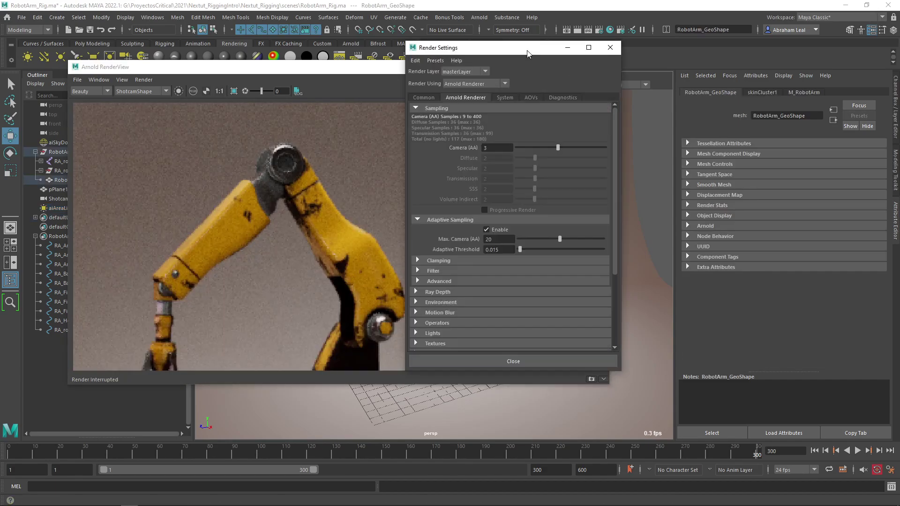
pyautogui.click(424, 97)
pyautogui.scroll(-10, 508, 232)
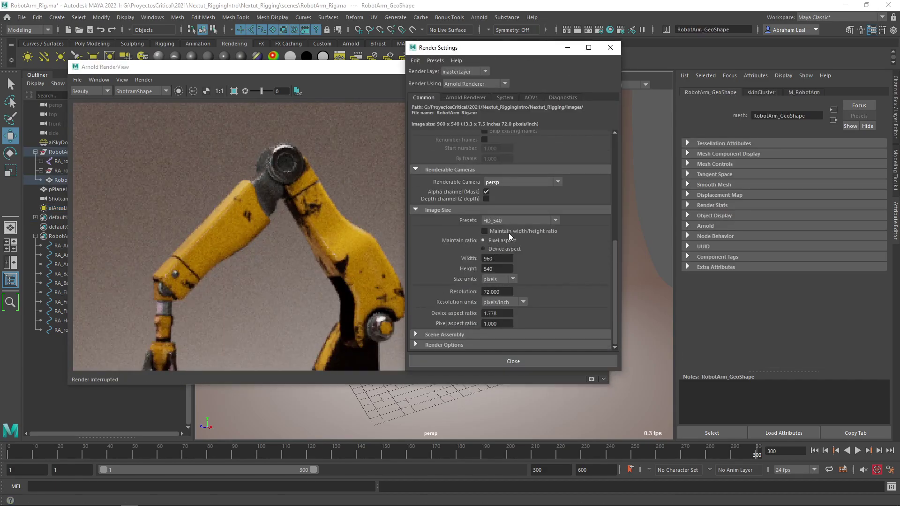
pyautogui.click(510, 220)
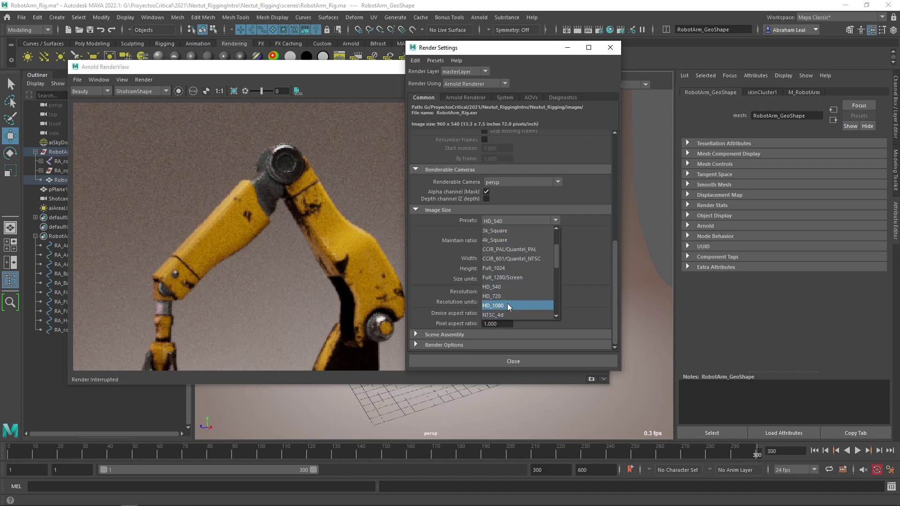
pyautogui.click(508, 305)
# Check the whole shot rendering at HD_1080, then stop the render and minimize the render window
pyautogui.click(362, 82)
pyautogui.scroll(-5, 487, 214)
pyautogui.scroll(2, 487, 214)
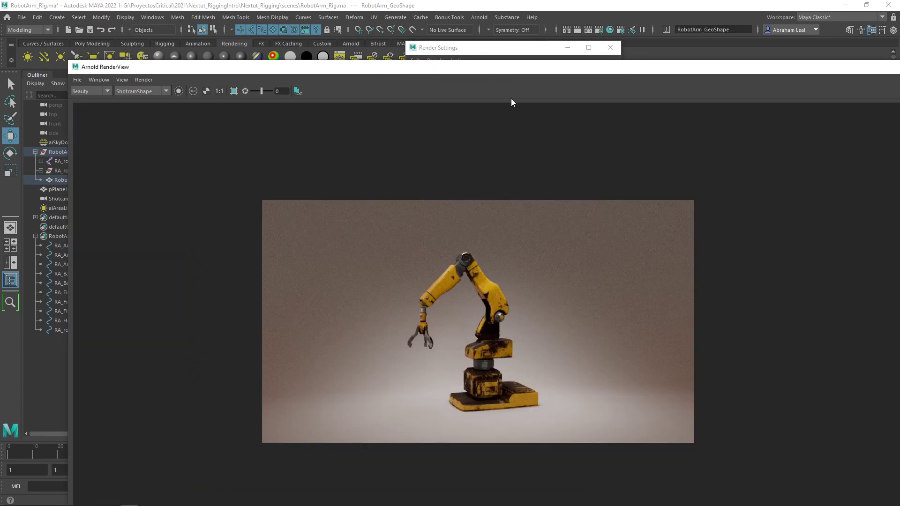
pyautogui.moveTo(508, 69); pyautogui.dragTo(428, 20)
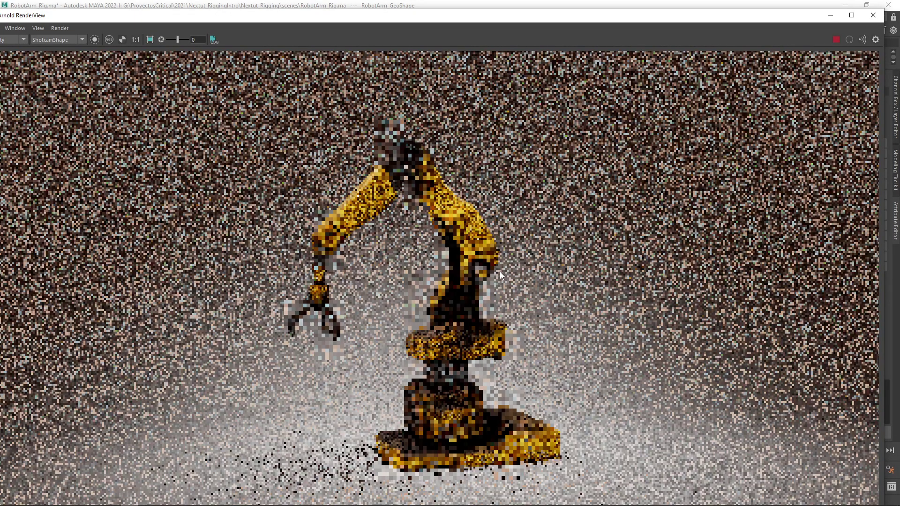
pyautogui.scroll(-2, 499, 271)
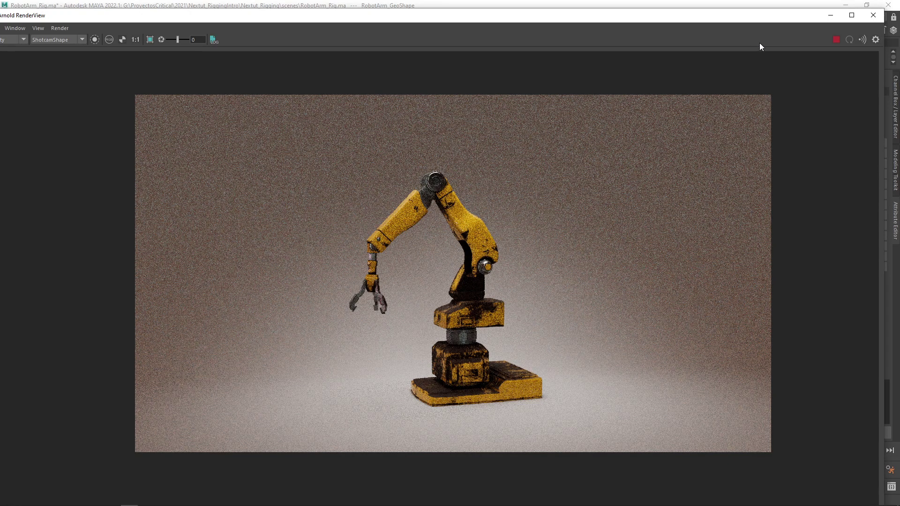
pyautogui.click(835, 39)
pyautogui.click(830, 16)
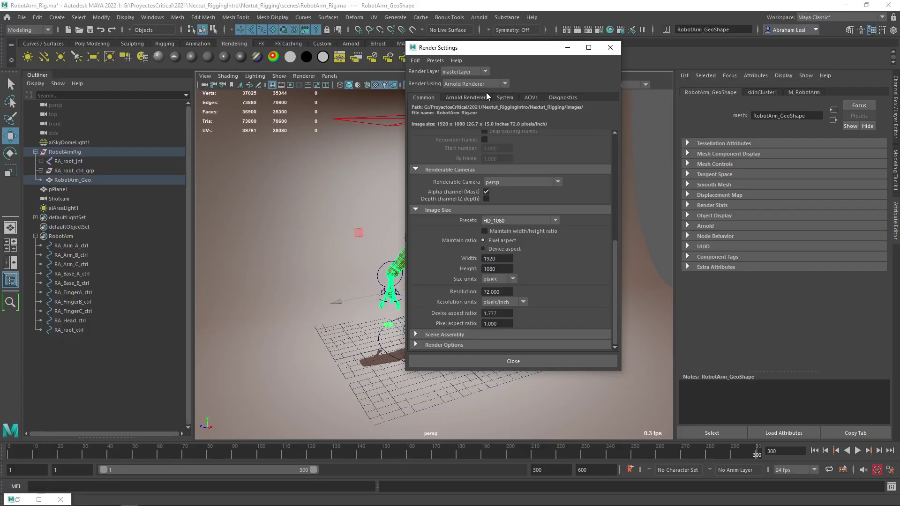
# Minimize the render settings, select the area light above the robot arm and scale it down uniformly
pyautogui.click(566, 47)
pyautogui.click(431, 121)
pyautogui.press('r')
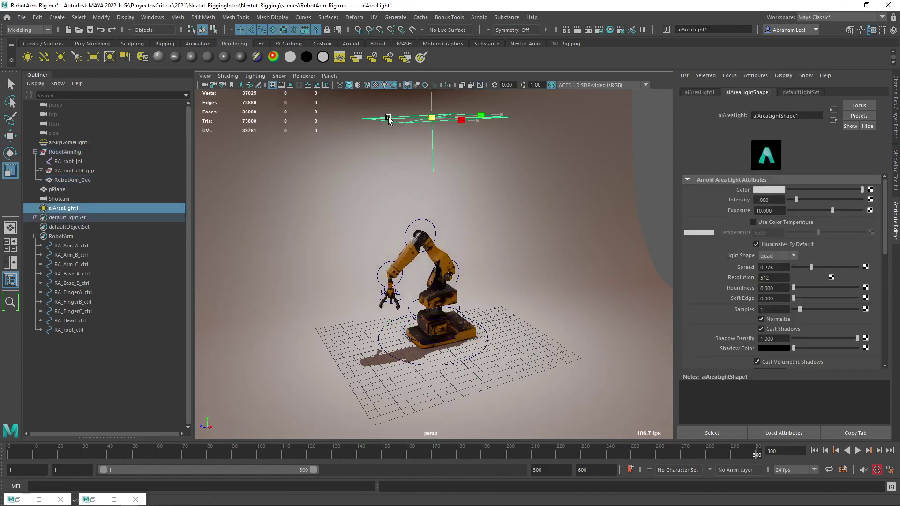
pyautogui.moveTo(362, 117); pyautogui.dragTo(347, 123)
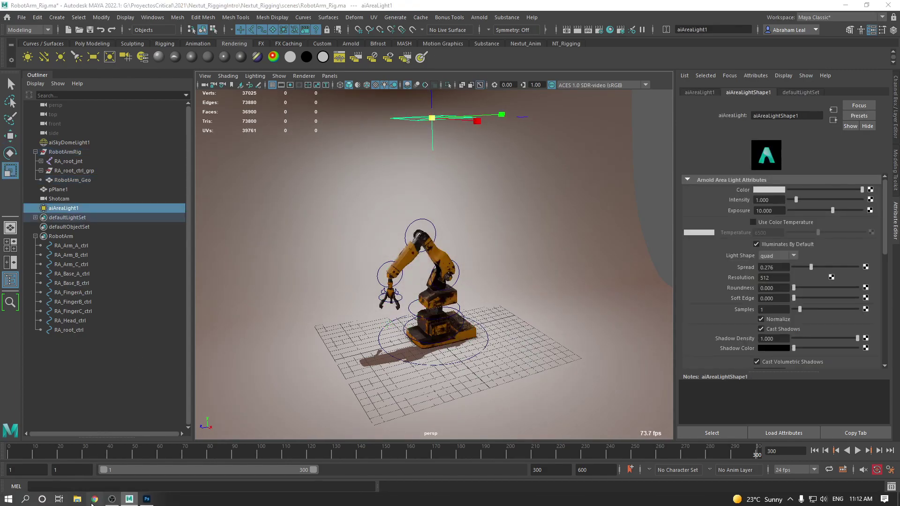
# Rerender the shot with the smaller area light in a reduced render window, then stop the render
pyautogui.click(94, 499)
pyautogui.click(845, 6)
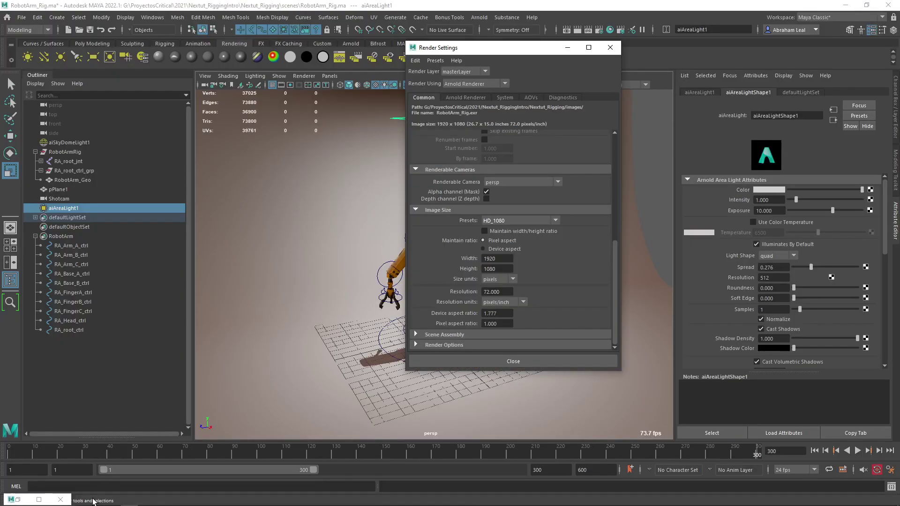
pyautogui.click(31, 497)
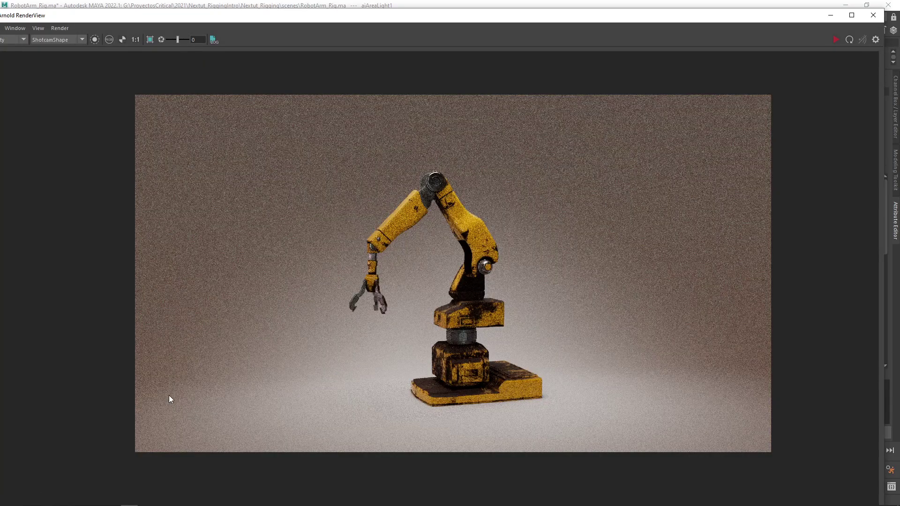
pyautogui.click(834, 40)
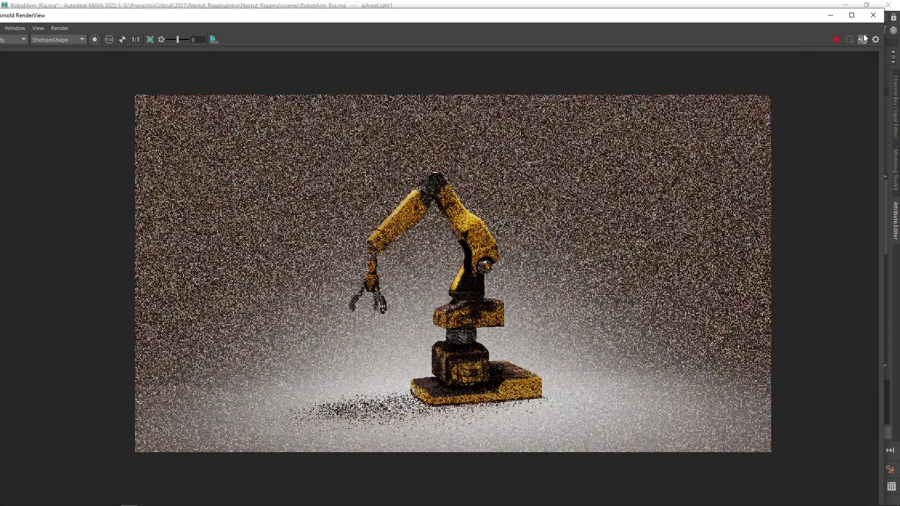
pyautogui.moveTo(883, 8); pyautogui.dragTo(562, 200)
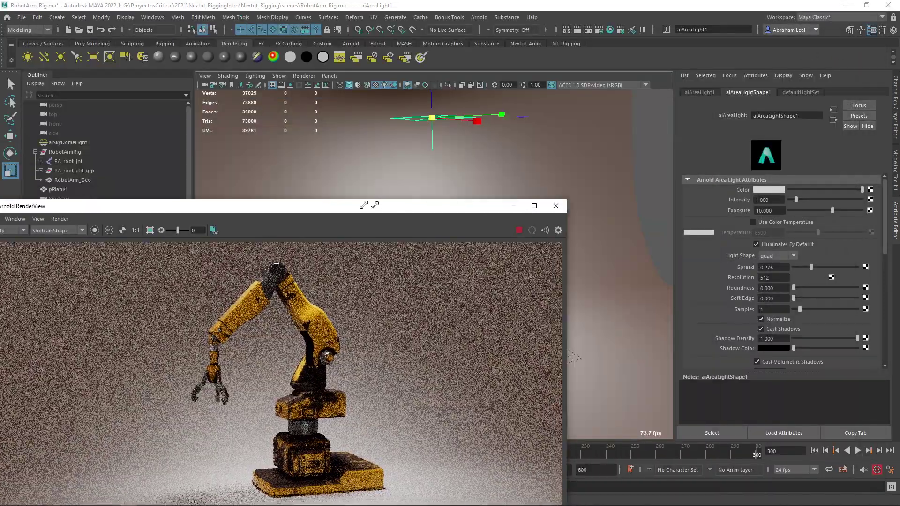
pyautogui.moveTo(312, 210); pyautogui.dragTo(338, 84)
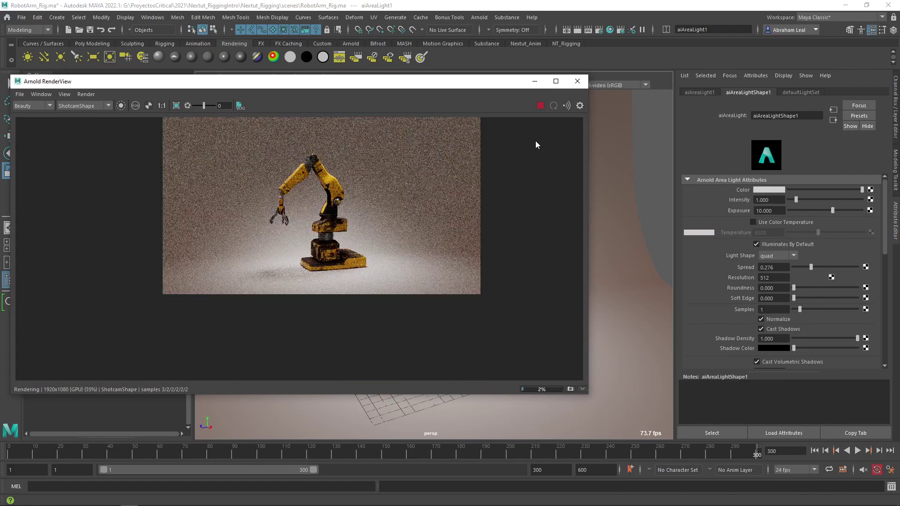
pyautogui.click(539, 107)
# Uncover the area light in the viewport, shrink it further and rerender to examine the robot's shadow
pyautogui.moveTo(428, 85); pyautogui.dragTo(395, 150)
pyautogui.moveTo(432, 118); pyautogui.dragTo(395, 120)
pyautogui.click(506, 171)
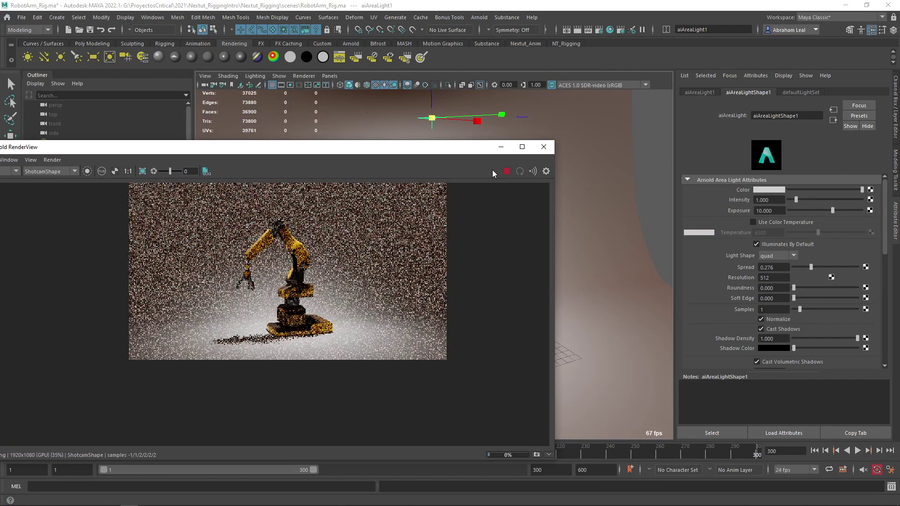
pyautogui.scroll(5, 276, 338)
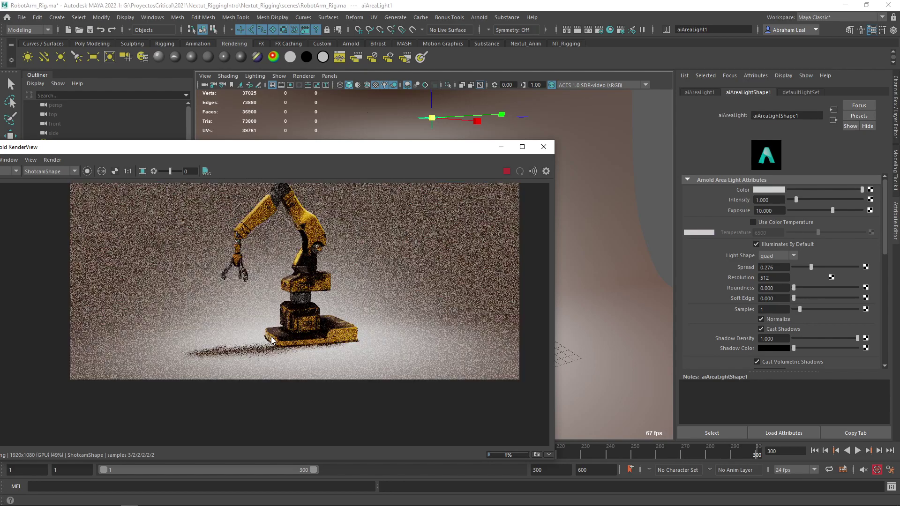
# Scale the area light up uniformly by a factor of about 3.4 and check the softer shadow in the render
pyautogui.moveTo(431, 118); pyautogui.dragTo(478, 113)
pyautogui.scroll(-4, 344, 321)
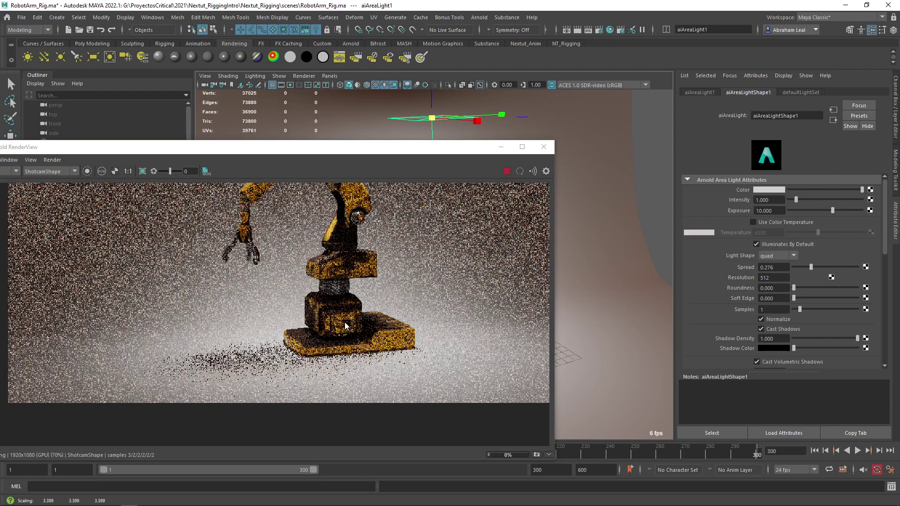
pyautogui.scroll(-2, 345, 322)
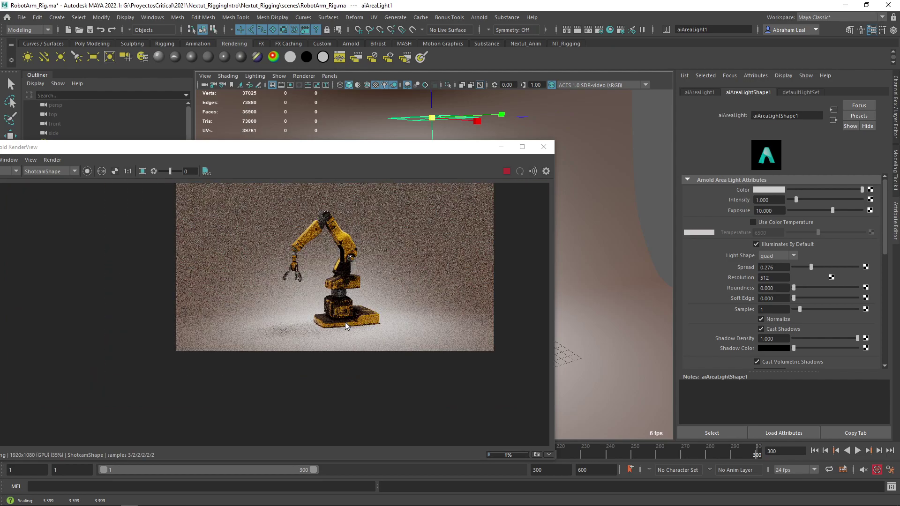
pyautogui.scroll(2, 398, 347)
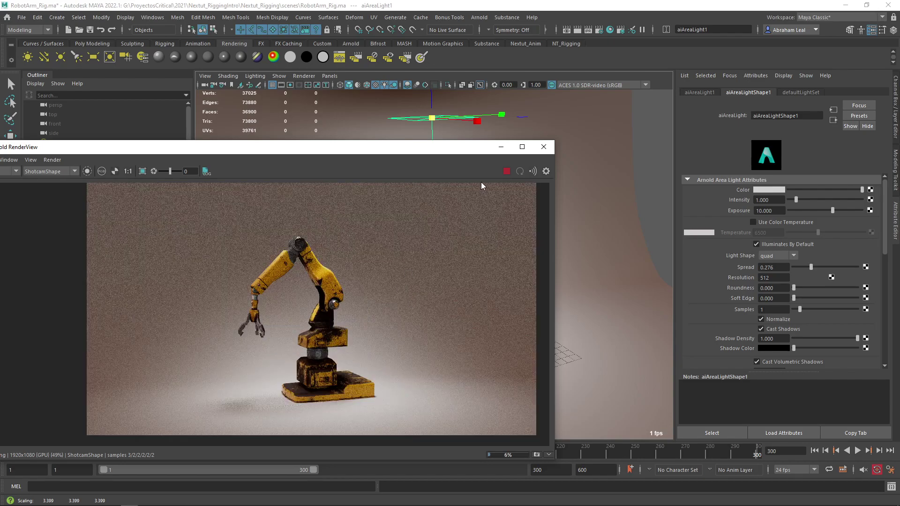
# Stop the render and set the output image format to jpeg with name.#.ext as the frame/animation extension
pyautogui.click(506, 171)
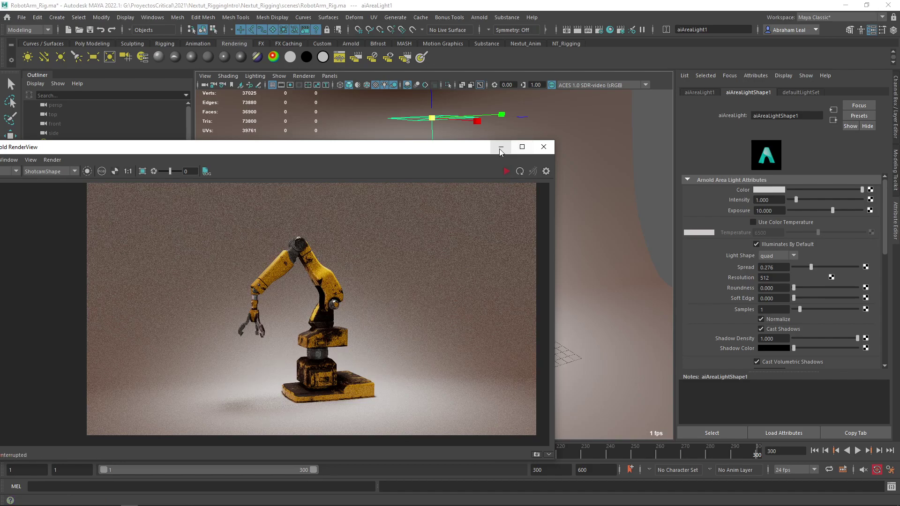
pyautogui.click(599, 29)
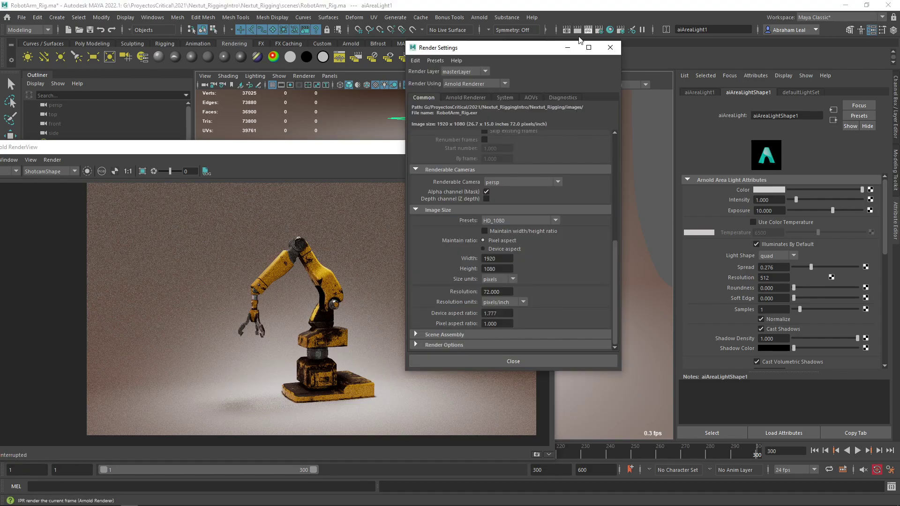
pyautogui.scroll(10, 497, 207)
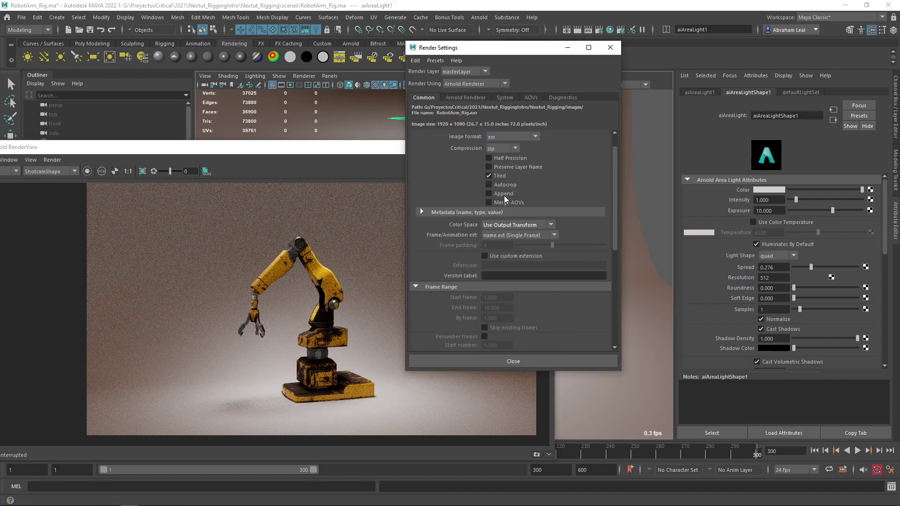
pyautogui.click(509, 159)
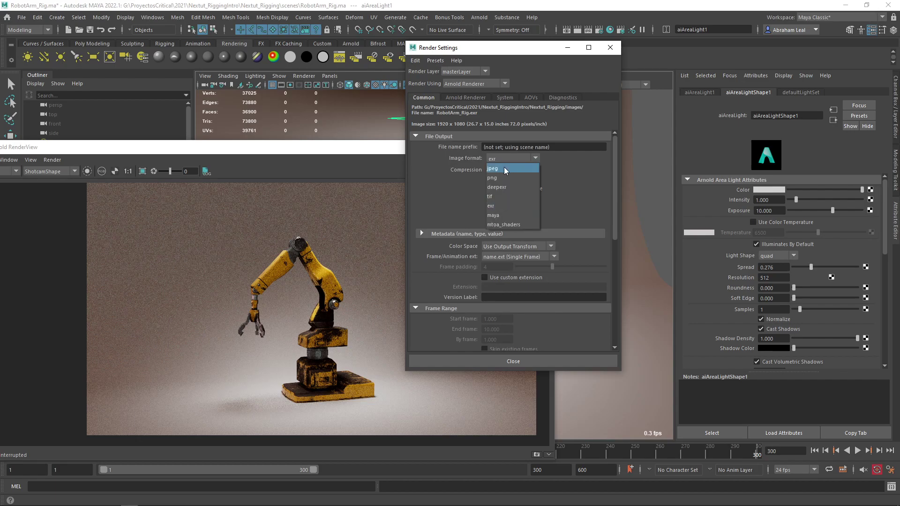
pyautogui.click(504, 167)
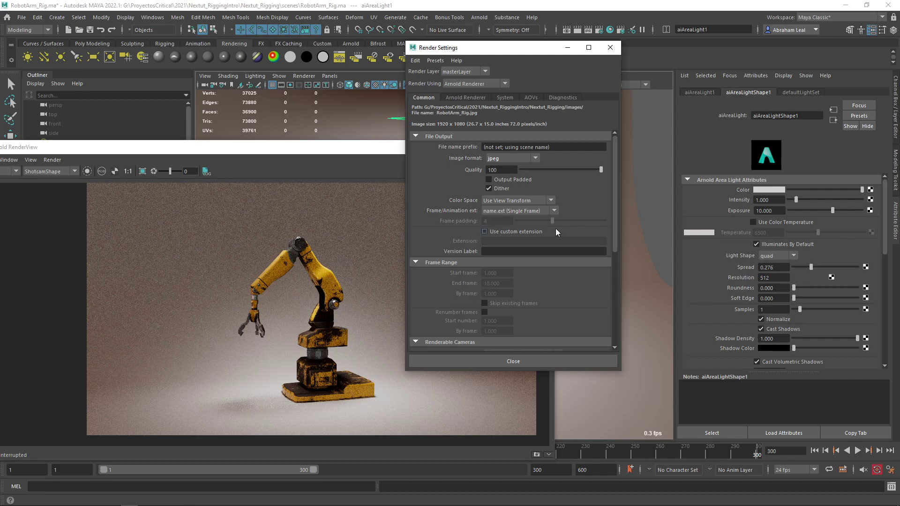
pyautogui.click(496, 211)
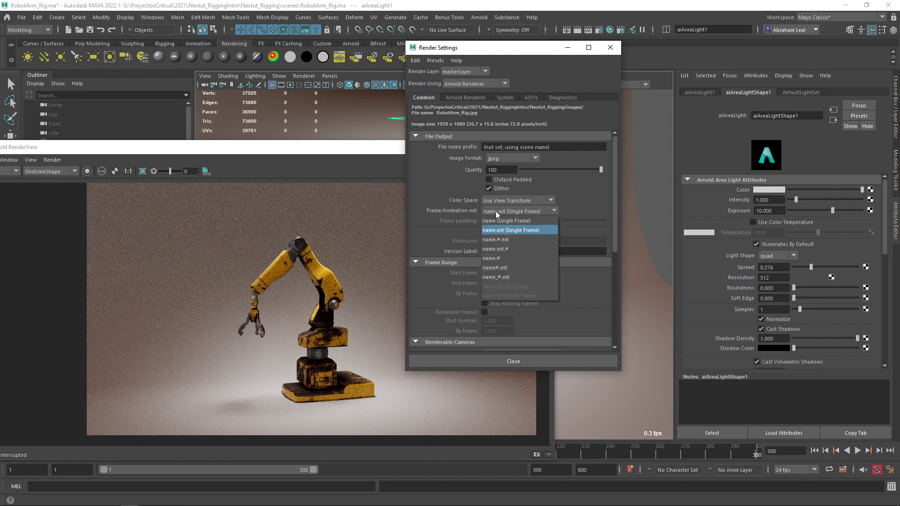
pyautogui.click(504, 241)
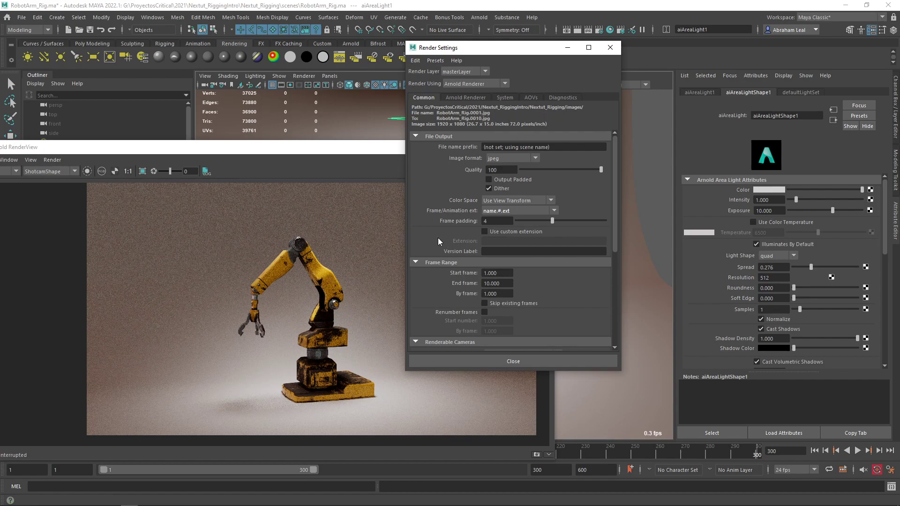
# Set the end frame of the render frame range to 300 and close the render settings
pyautogui.scroll(-1, 440, 242)
pyautogui.click(501, 254)
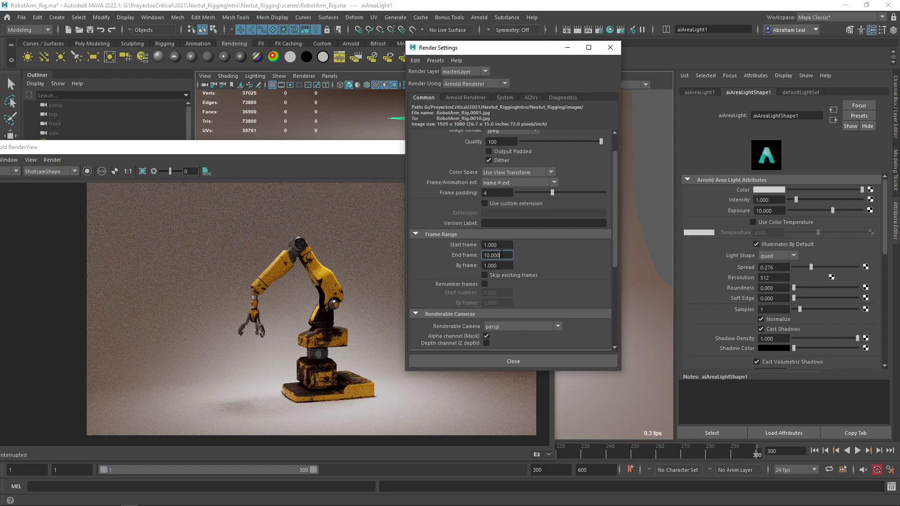
pyautogui.press('BackSpace')
pyautogui.press('BackSpace')
pyautogui.press('BackSpace')
pyautogui.press('BackSpace')
pyautogui.press('BackSpace')
pyautogui.write('300')
pyautogui.press('Return')
pyautogui.click(525, 359)
# Review the Render Sequence options in the Render View, then dismiss them without rendering and minimize the Render View
pyautogui.click(565, 29)
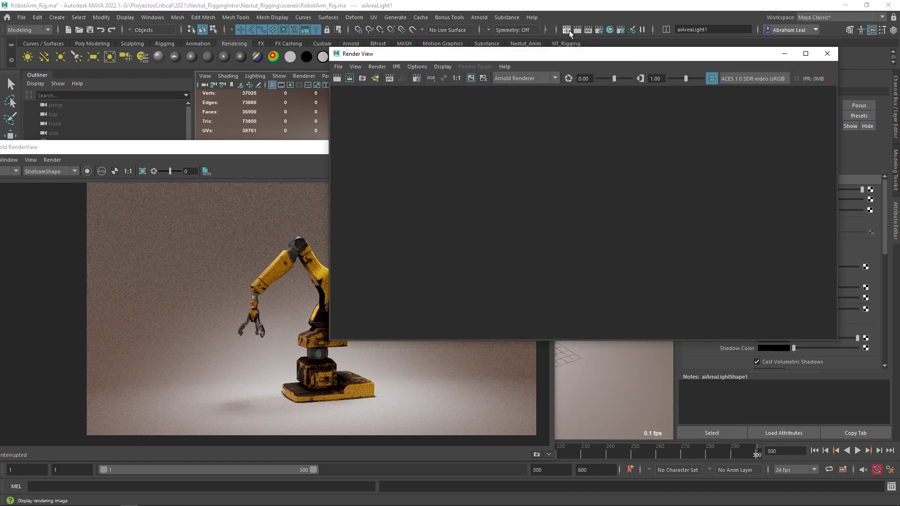
pyautogui.click(377, 66)
pyautogui.click(473, 135)
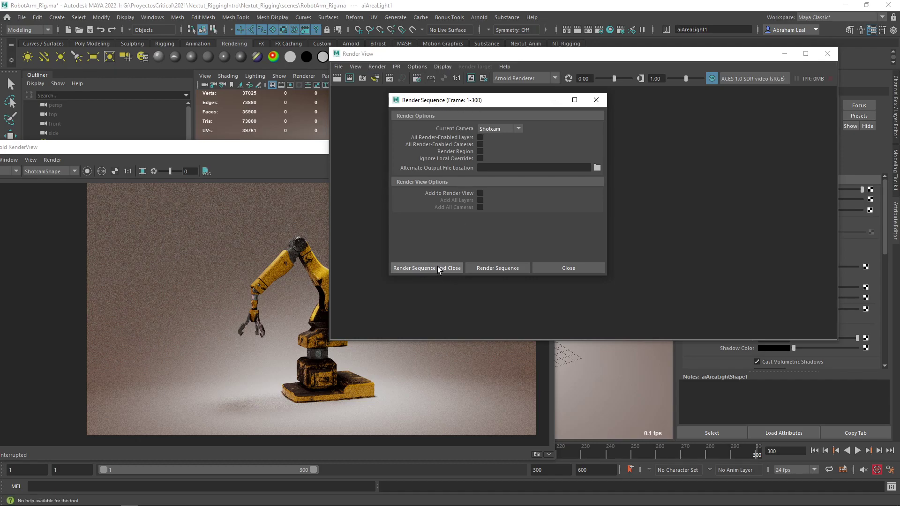
pyautogui.click(596, 100)
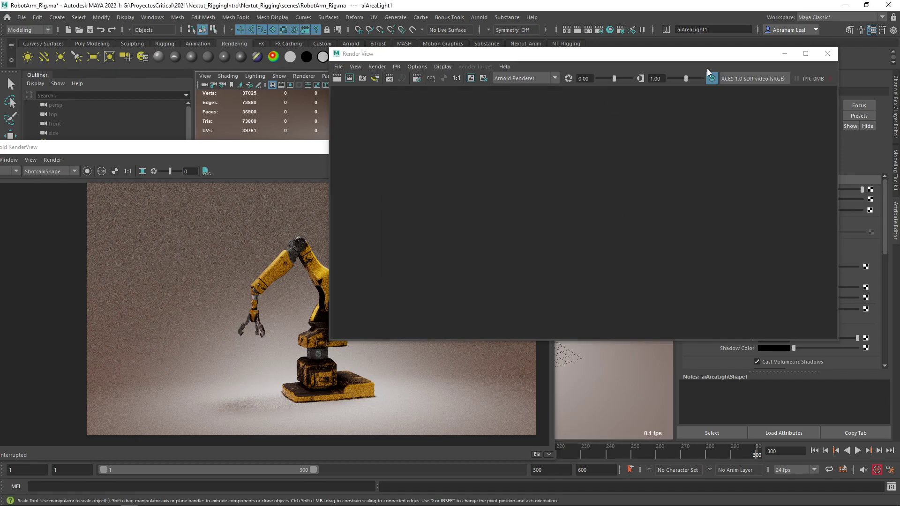
pyautogui.click(783, 54)
# Rerender the Shotcam frame, examine the noise on the robot arm up close, then stop the render
pyautogui.moveTo(411, 148); pyautogui.dragTo(441, 83)
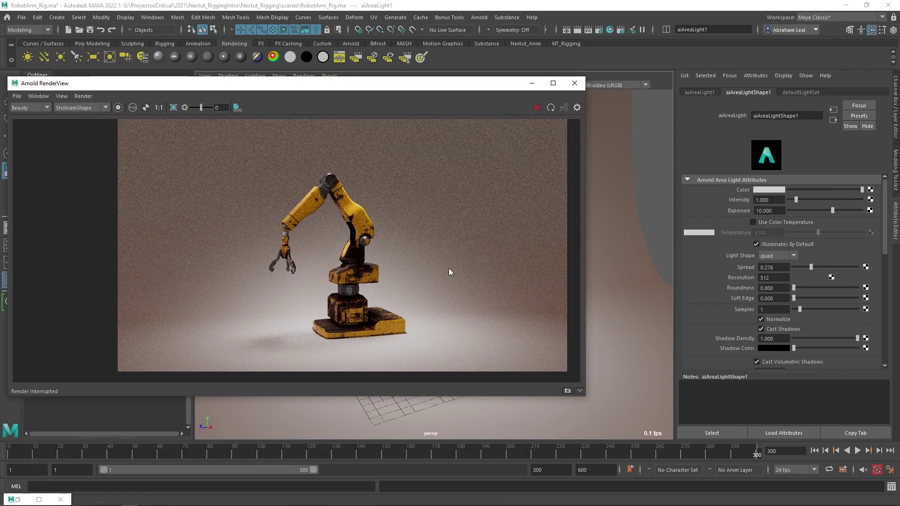
pyautogui.scroll(-1, 501, 166)
pyautogui.click(537, 107)
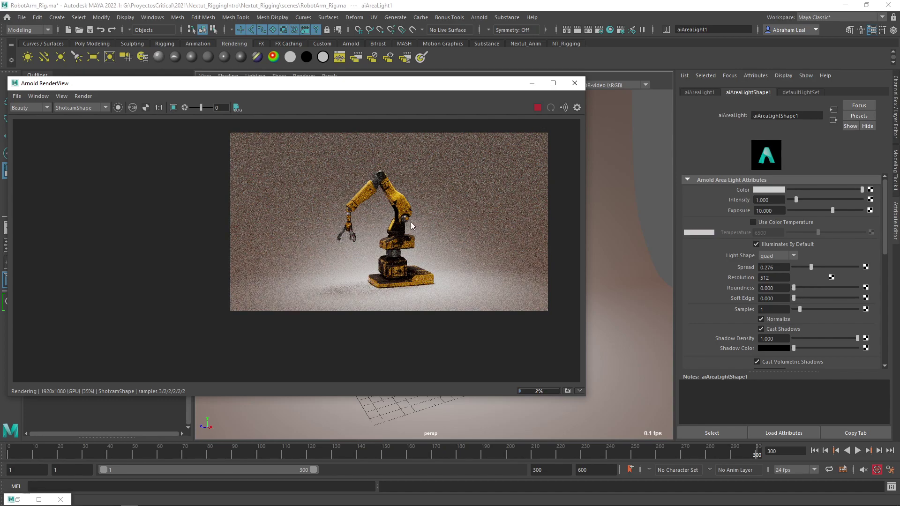
pyautogui.scroll(3, 409, 229)
pyautogui.scroll(2, 409, 231)
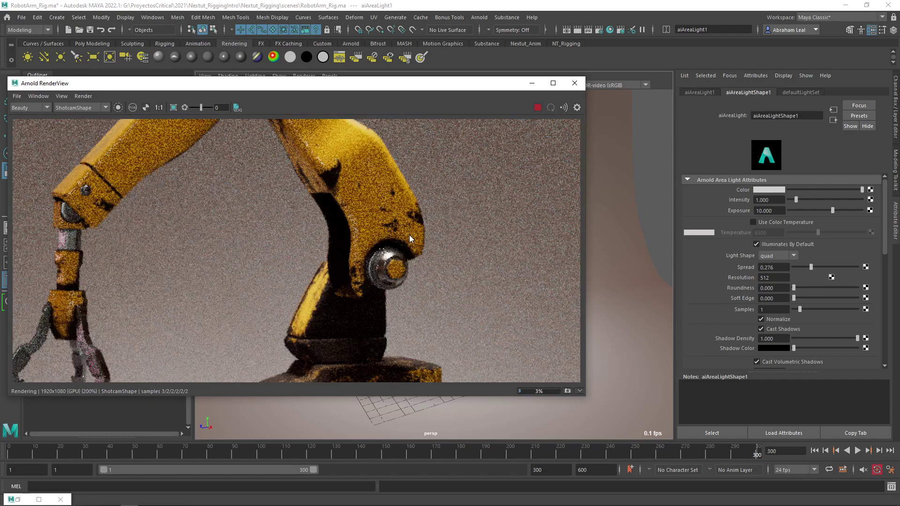
pyautogui.scroll(-2, 409, 236)
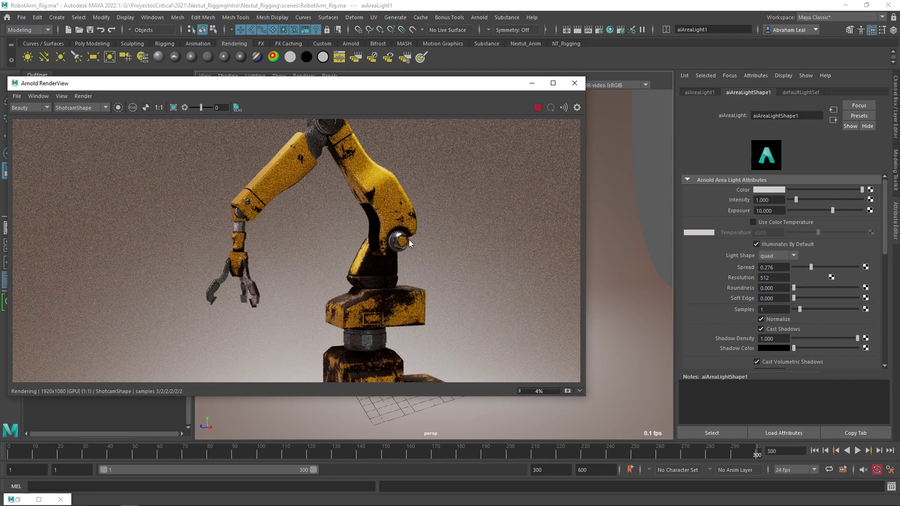
pyautogui.scroll(-1, 409, 240)
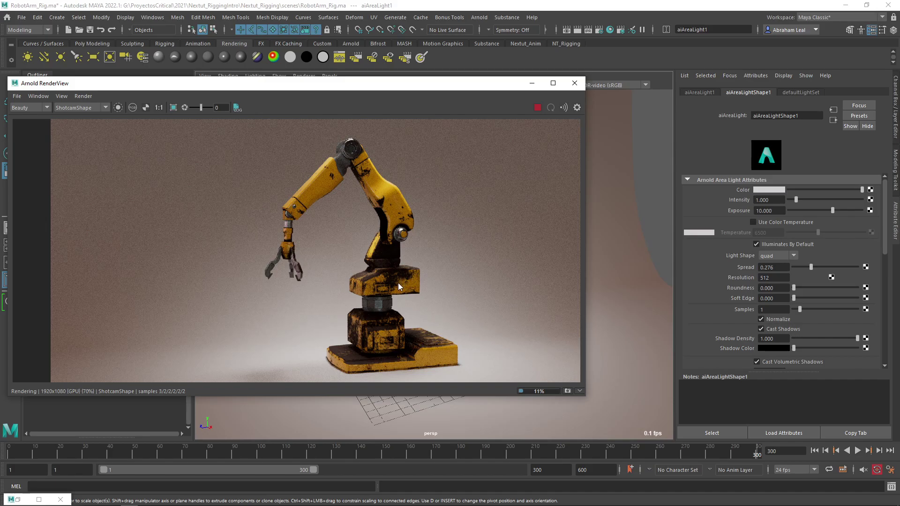
pyautogui.scroll(4, 378, 212)
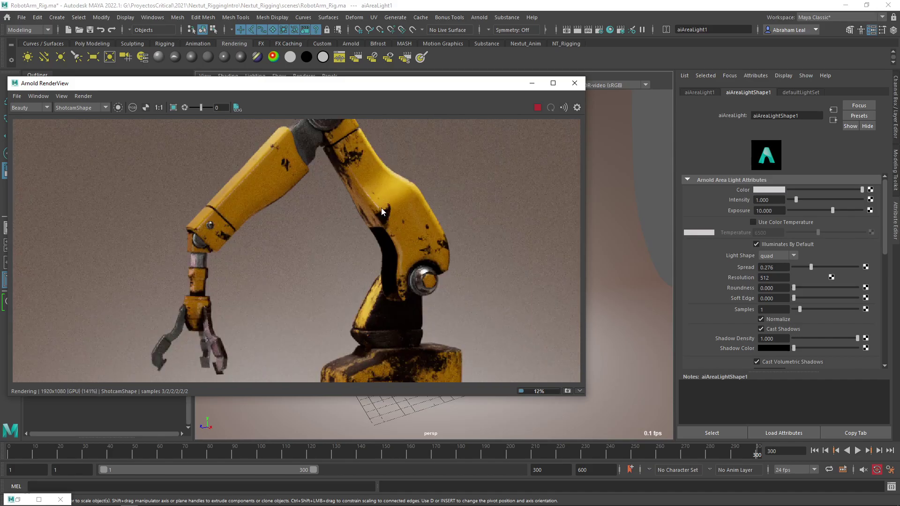
pyautogui.scroll(-2, 411, 209)
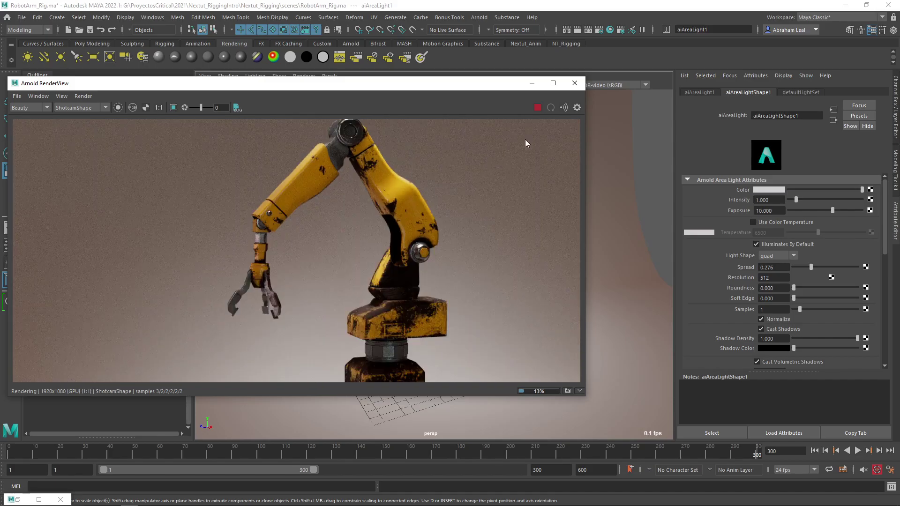
pyautogui.click(538, 108)
# Set the Arnold adaptive sampling to a Max. Camera (AA) of 8 and an Adaptive Threshold of 0.05
pyautogui.click(599, 30)
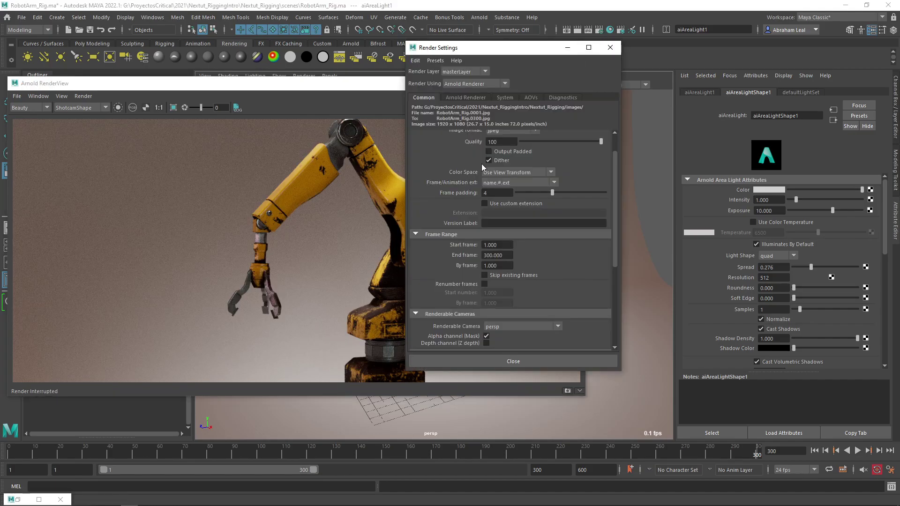
pyautogui.click(465, 97)
pyautogui.doubleClick(486, 241)
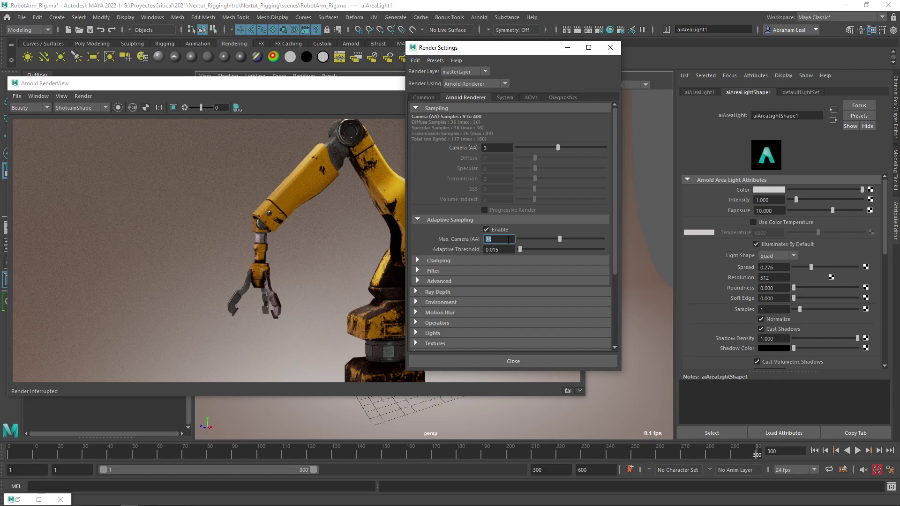
pyautogui.write('8')
pyautogui.press('Tab')
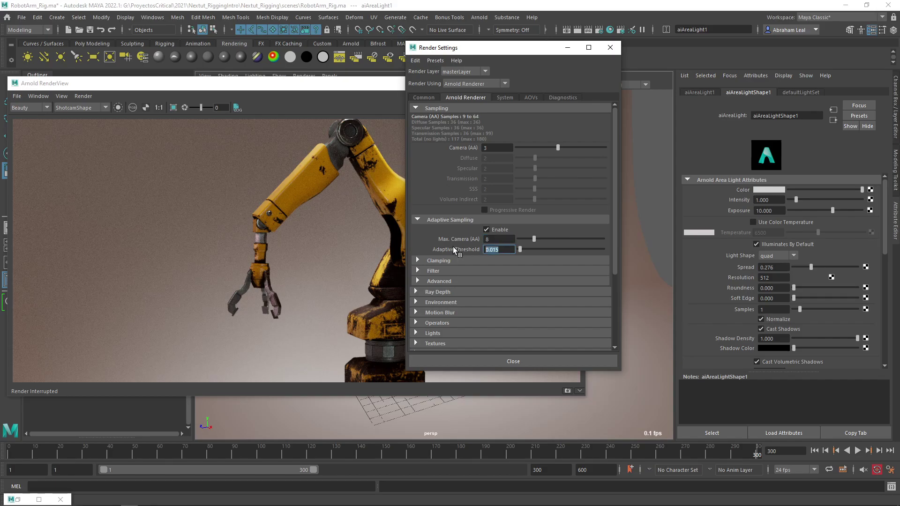
pyautogui.write('.05')
pyautogui.press('Return')
# Rerender the frame with the reduced sampling and examine the grain on the arm and backdrop up close
pyautogui.click(322, 92)
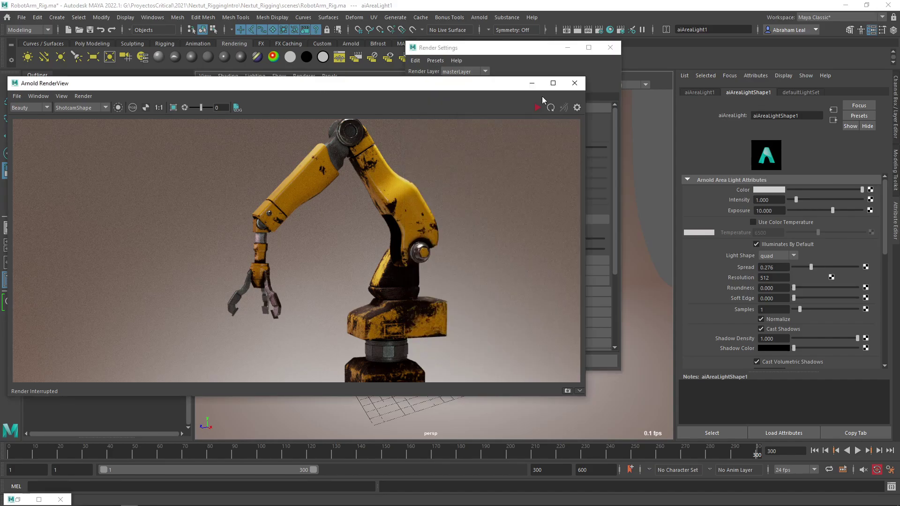
pyautogui.click(537, 107)
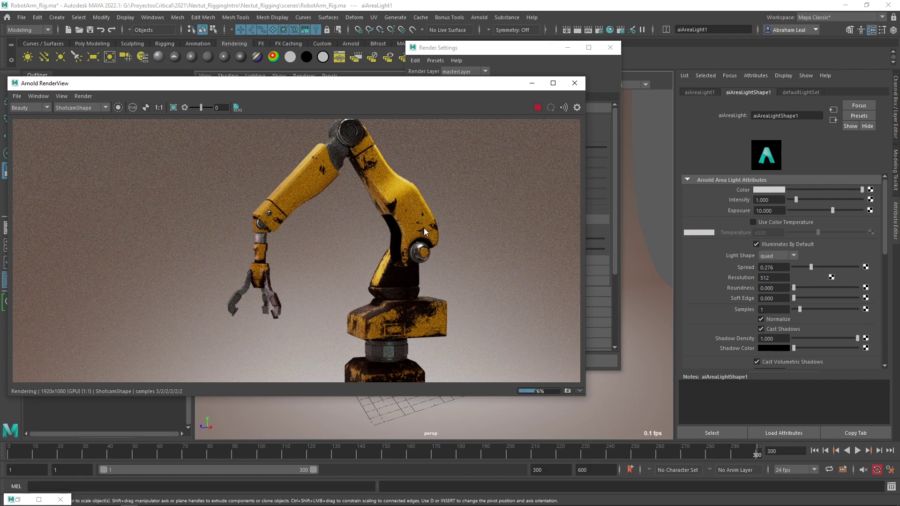
pyautogui.scroll(-4, 423, 228)
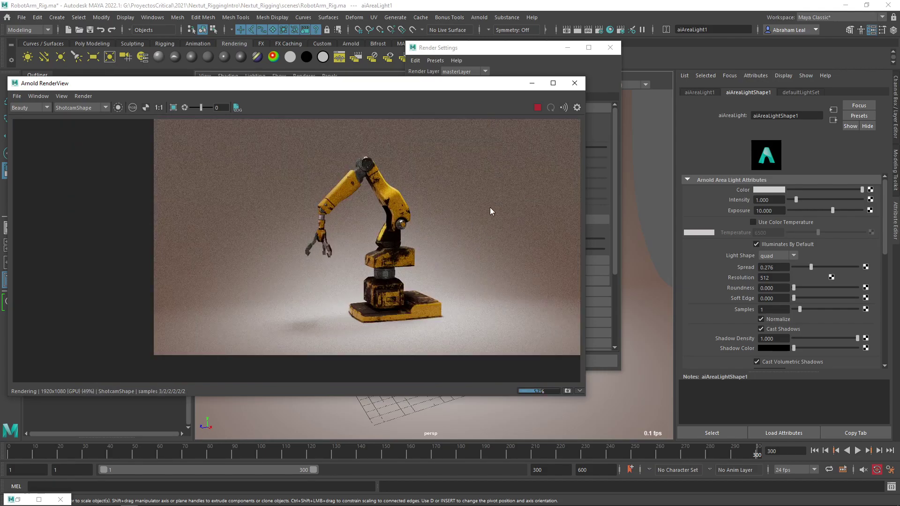
pyautogui.click(510, 53)
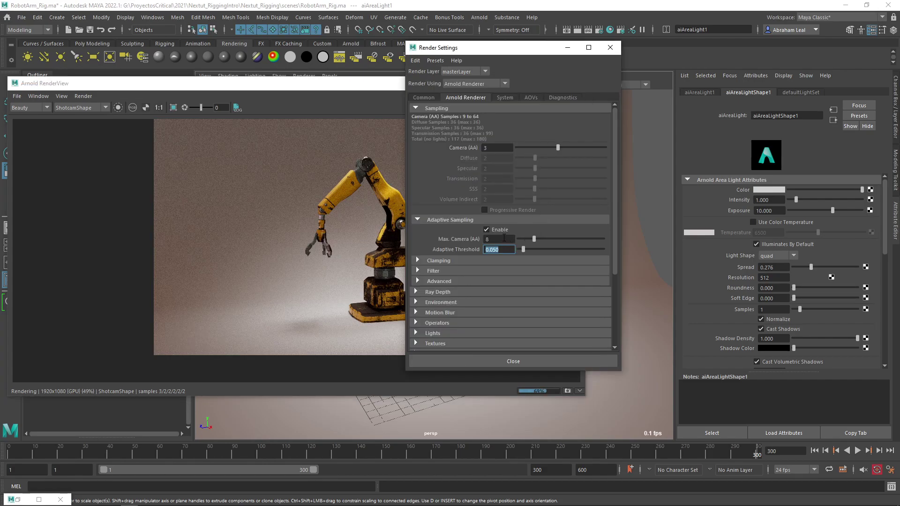
pyautogui.click(321, 121)
pyautogui.scroll(4, 406, 212)
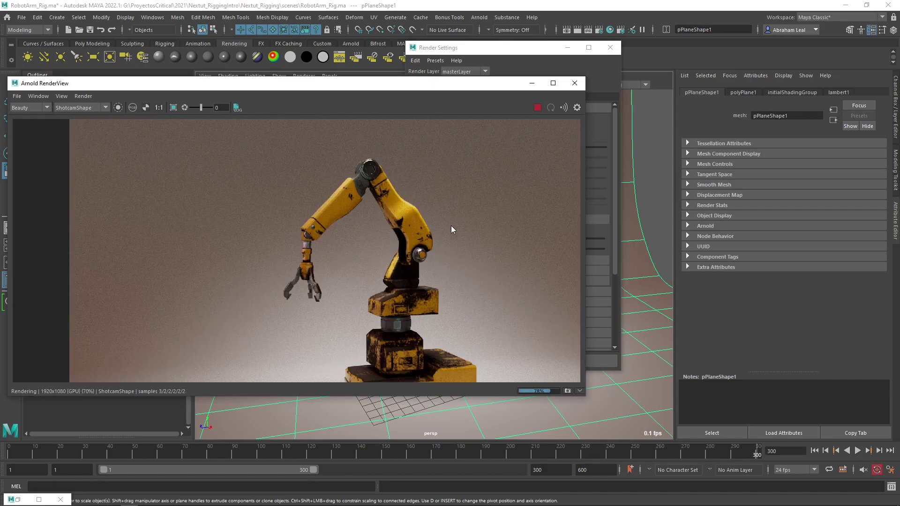
pyautogui.scroll(8, 434, 237)
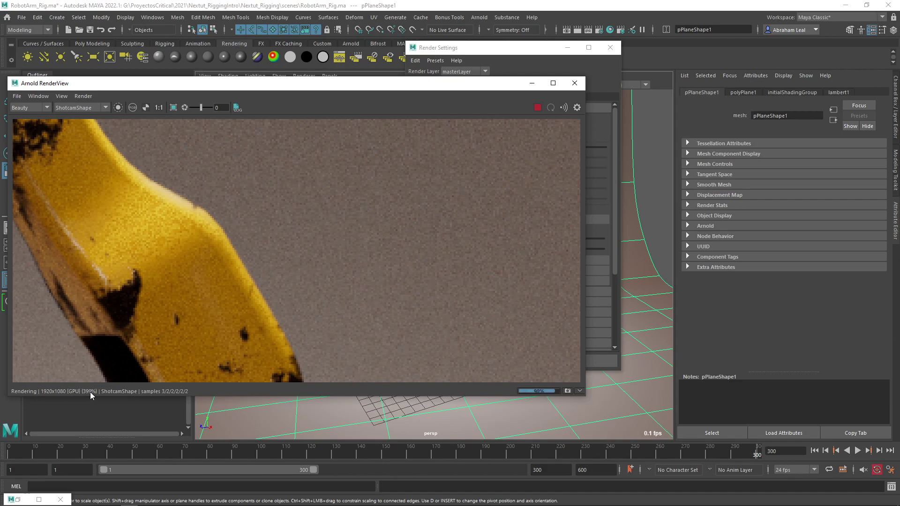
pyautogui.scroll(-6, 313, 222)
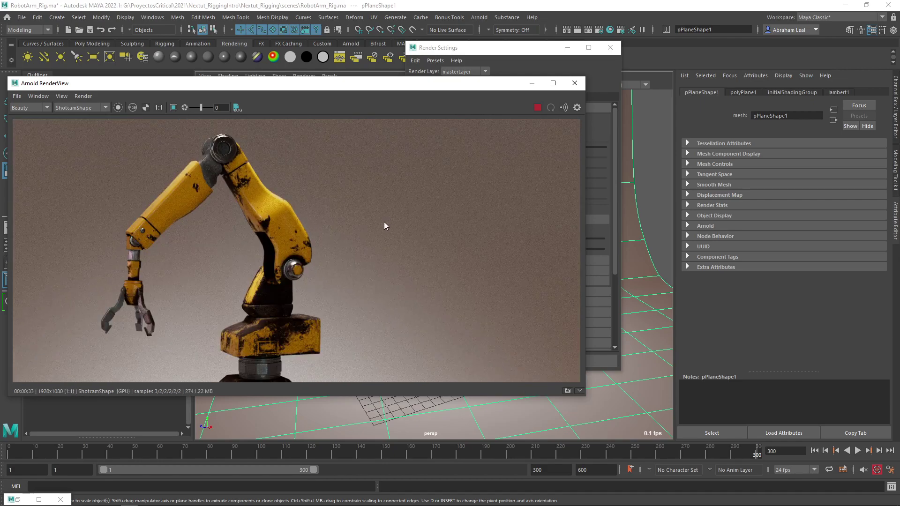
# Maximize the render window to examine the whole finished image, then restore the window to its smaller size
pyautogui.doubleClick(412, 84)
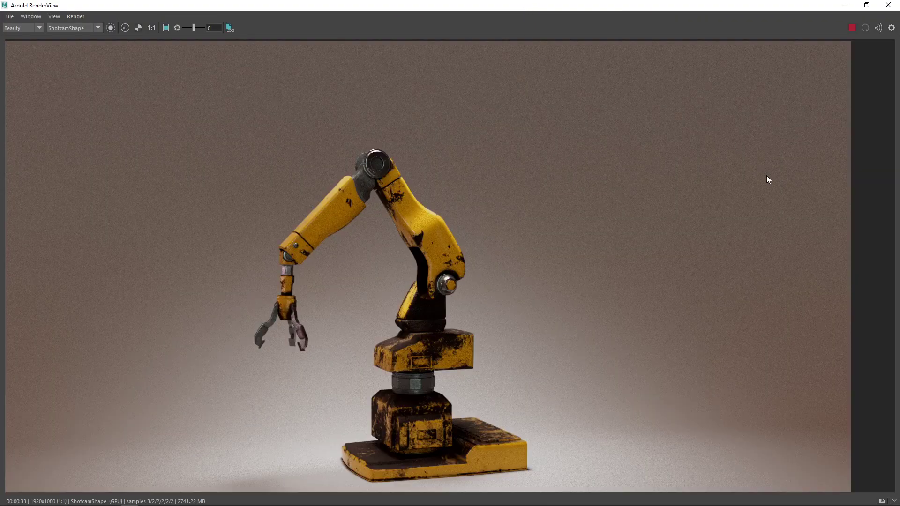
pyautogui.moveTo(506, 239); pyautogui.dragTo(551, 230, button='middle')
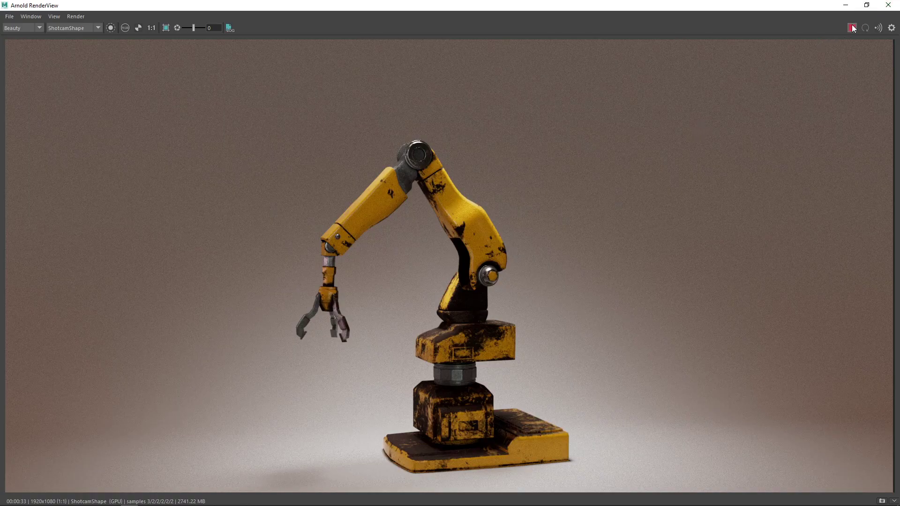
pyautogui.moveTo(724, 5); pyautogui.dragTo(514, 28)
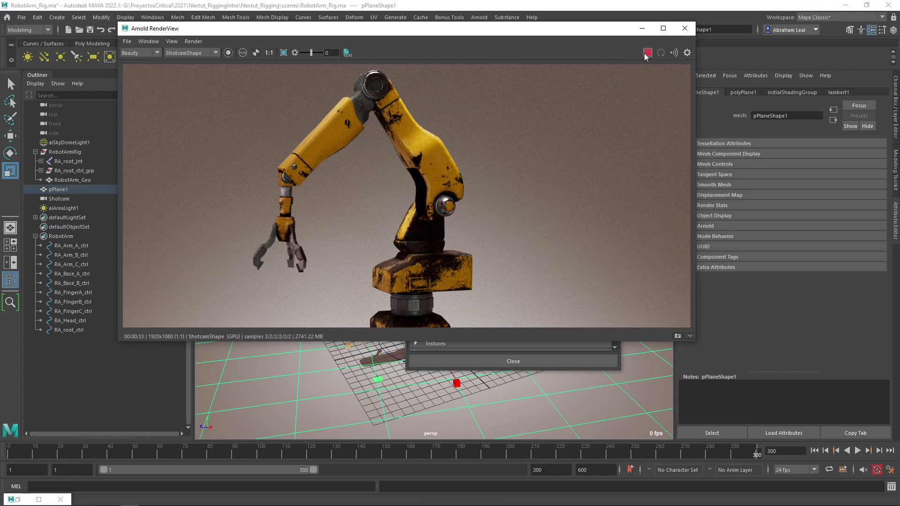
# Close the Arnold RenderView and the render settings, then save the scene
pyautogui.click(684, 29)
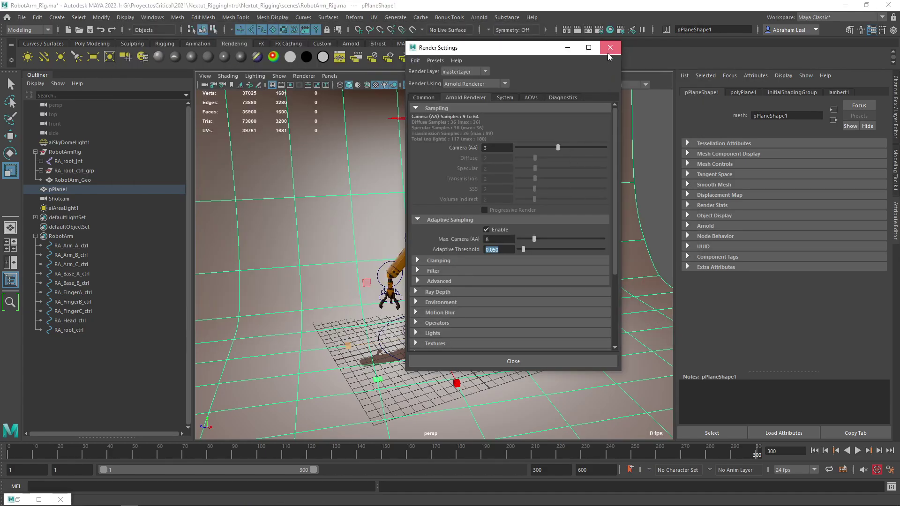
pyautogui.click(609, 47)
pyautogui.hotkey('ctrl', 's')
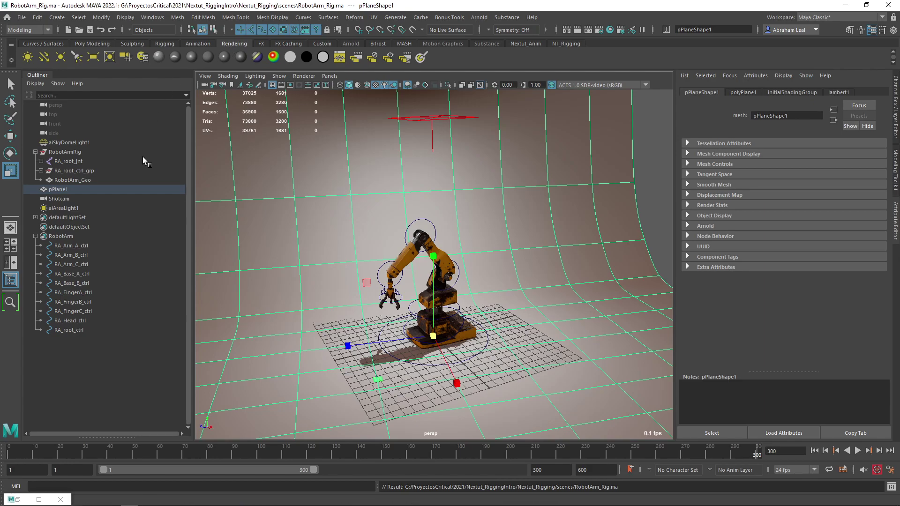
pyautogui.click(22, 18)
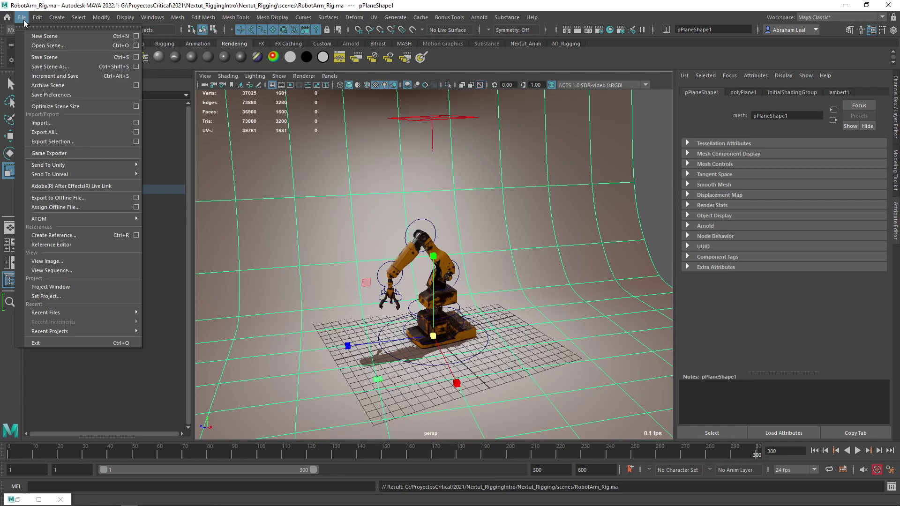
pyautogui.click(152, 17)
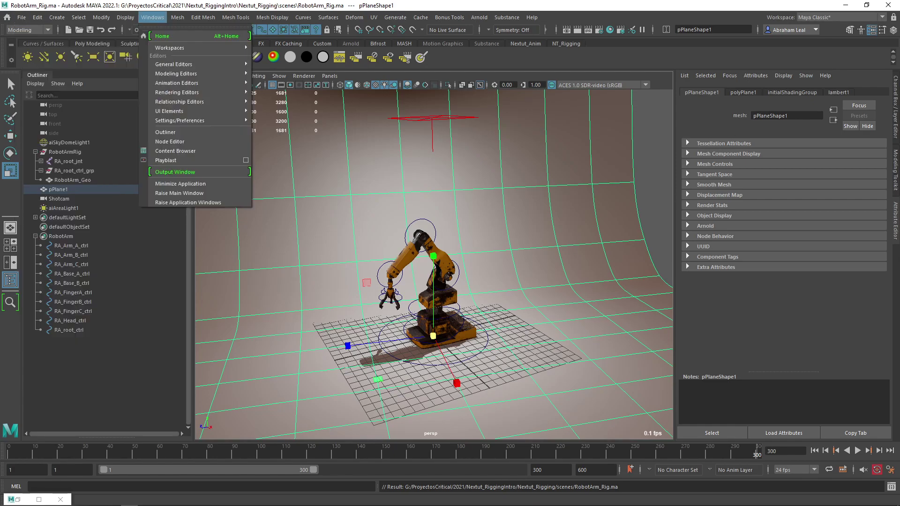
pyautogui.press('Escape')
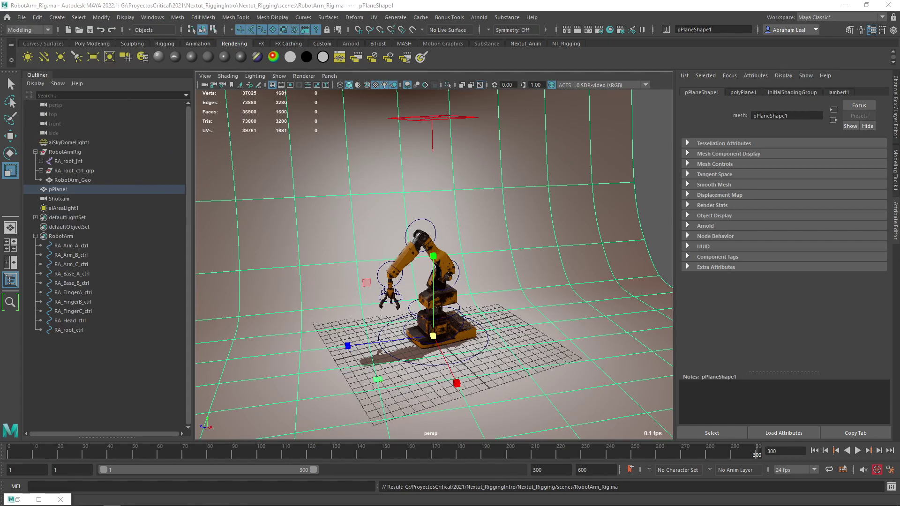